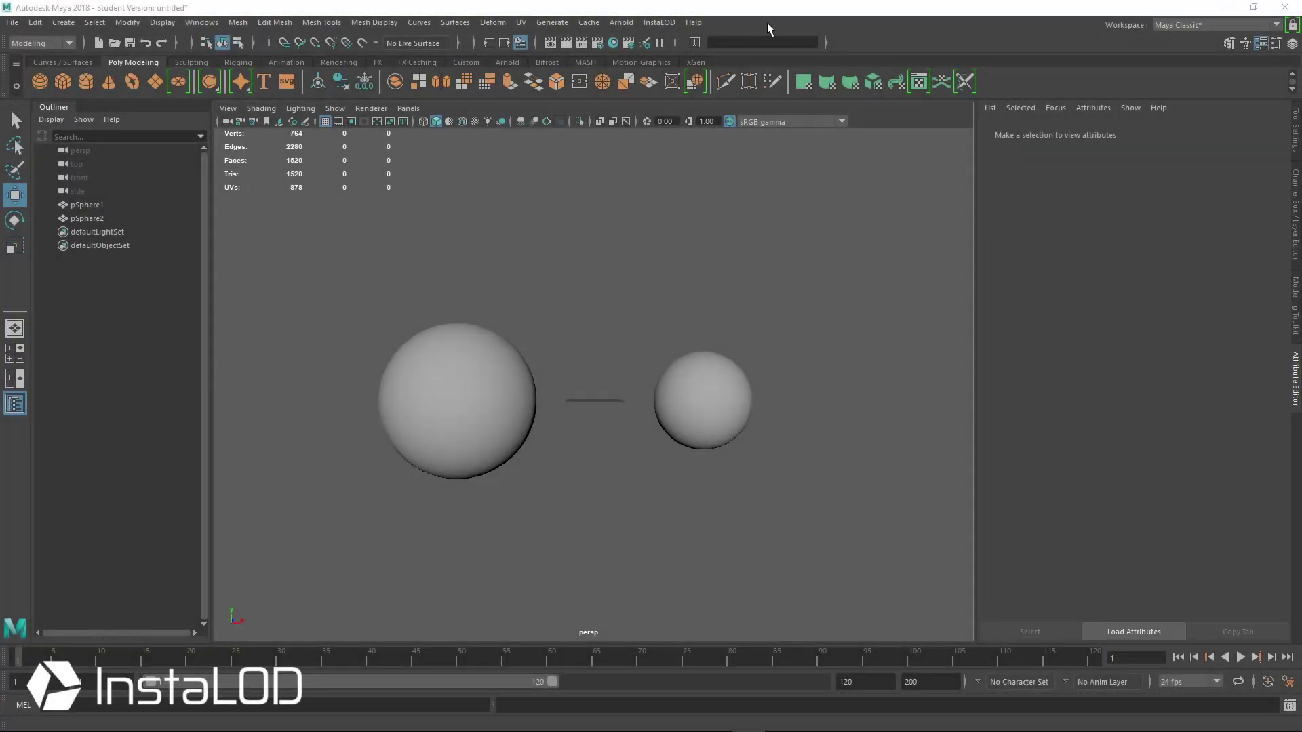
Open the InstaLOD window
click(678, 25)
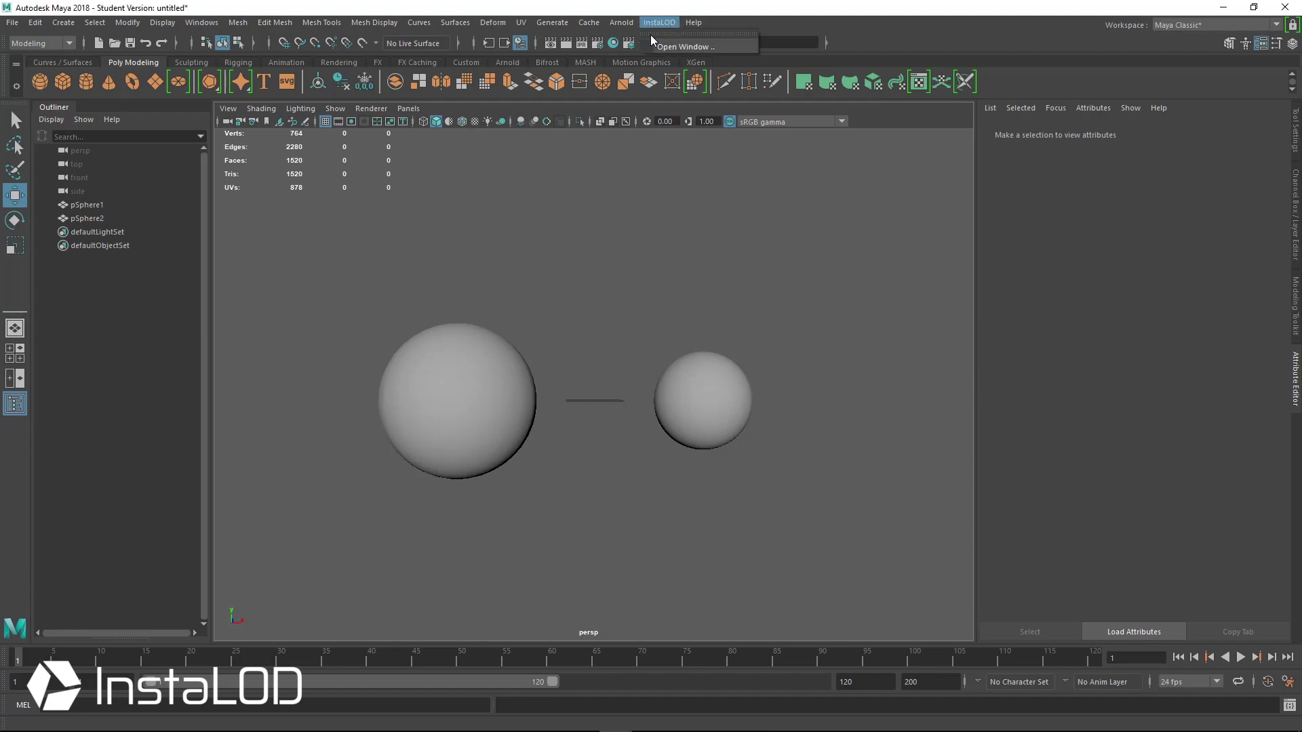
click(684, 46)
drag(868, 279, 828, 263)
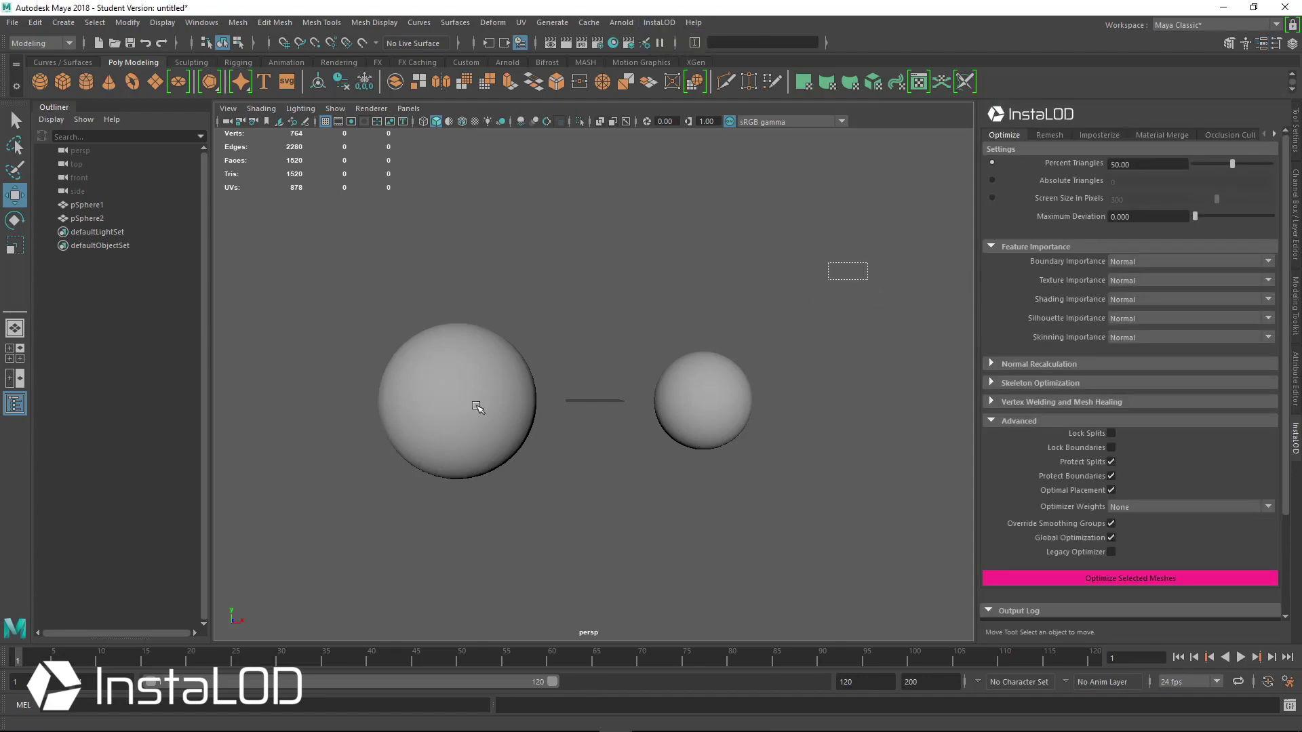
Compare the polygon statistics of the original spheres individually and together, leaving both spheres selected
drag(477, 407, 776, 457)
scroll(762, 380, down, 3)
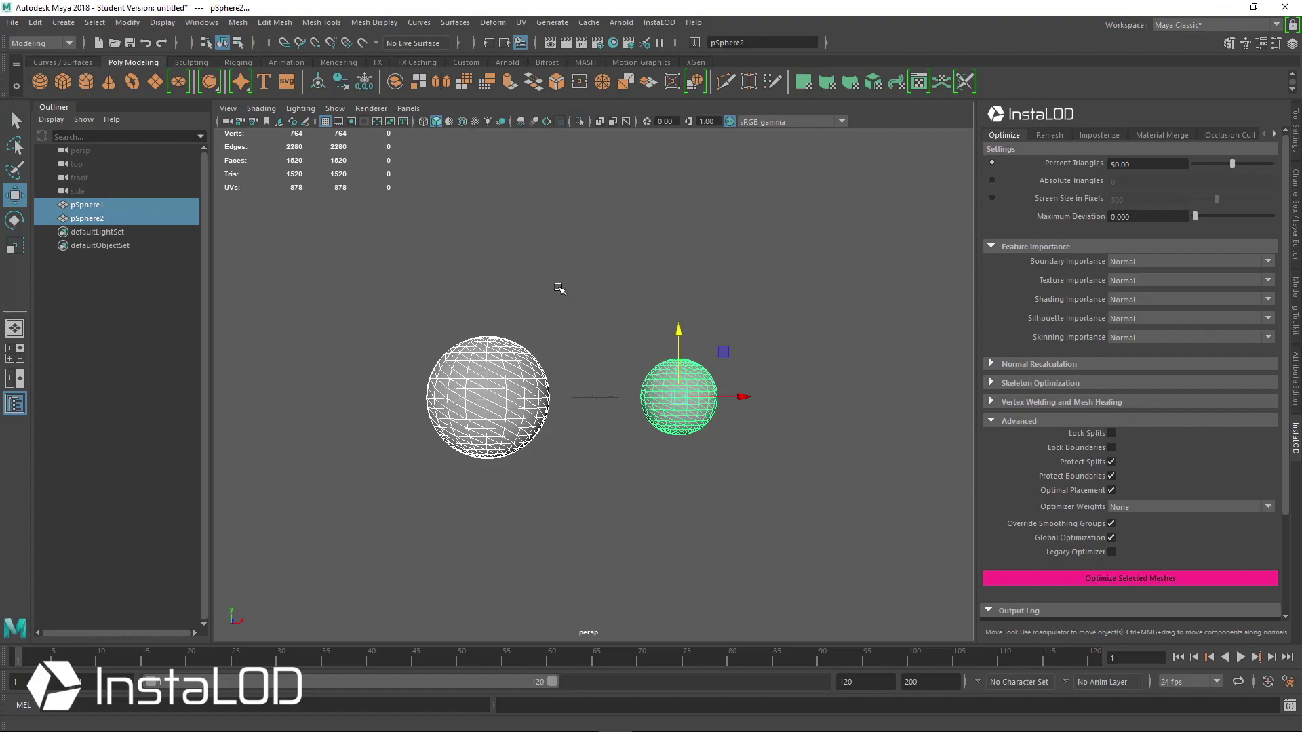
drag(561, 285, 396, 462)
drag(660, 350, 739, 476)
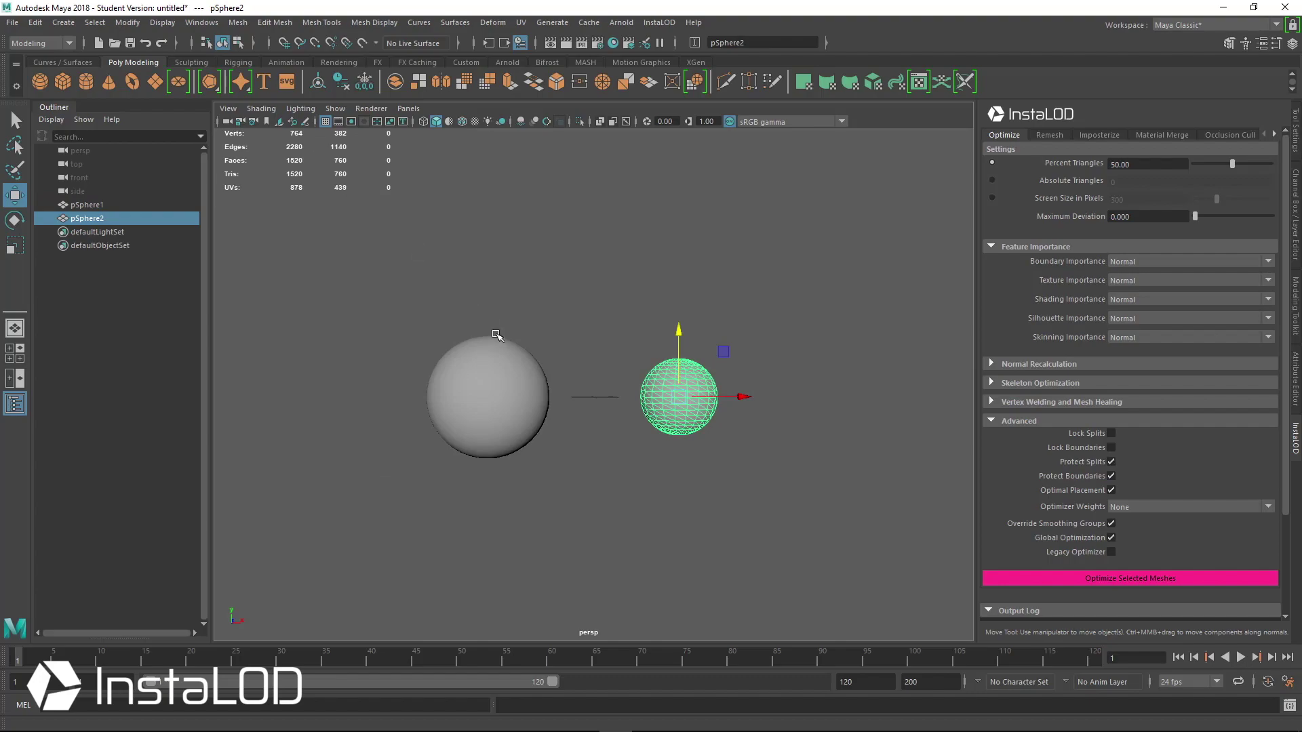
shift+click(500, 419)
alt+middle_drag(694, 312, 715, 324)
alt+right_drag(715, 325, 813, 319)
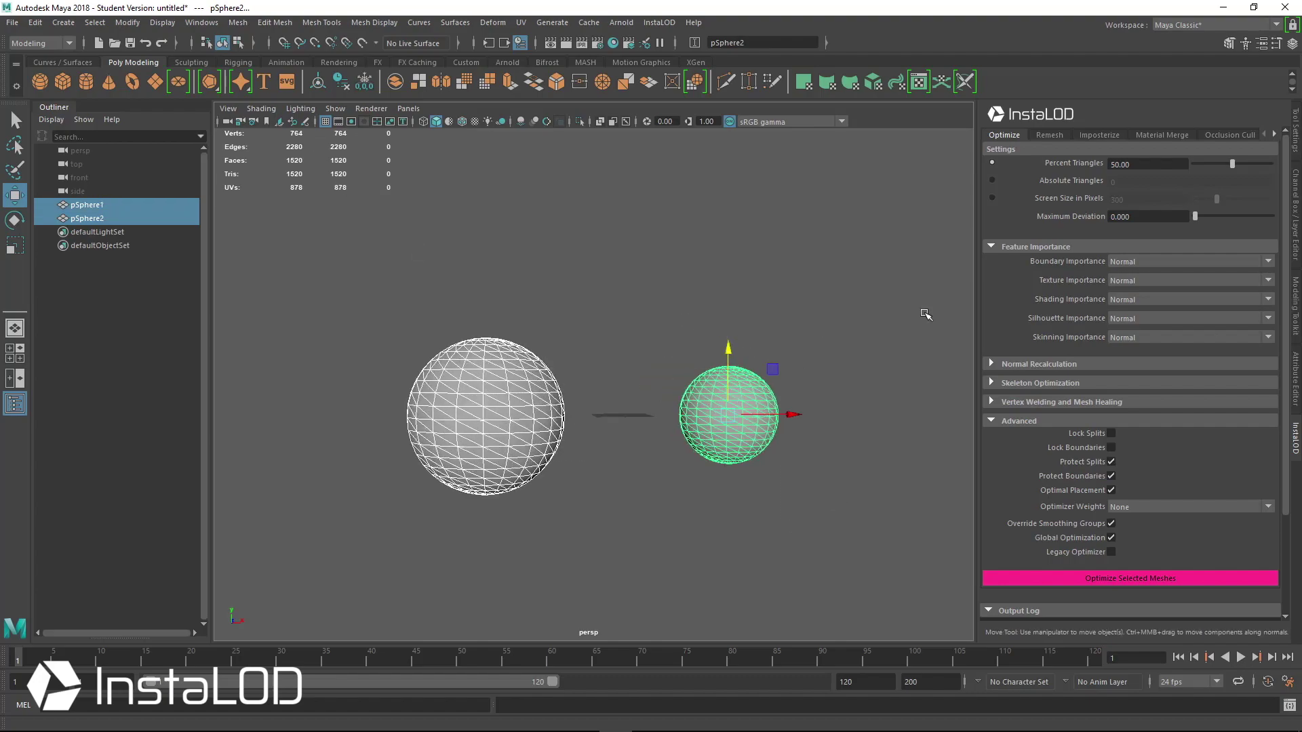
Optimize both selected spheres at 50 percent triangles with Global Optimization enabled, and move the optimized copies above the originals
click(1137, 164)
drag(996, 153, 1070, 236)
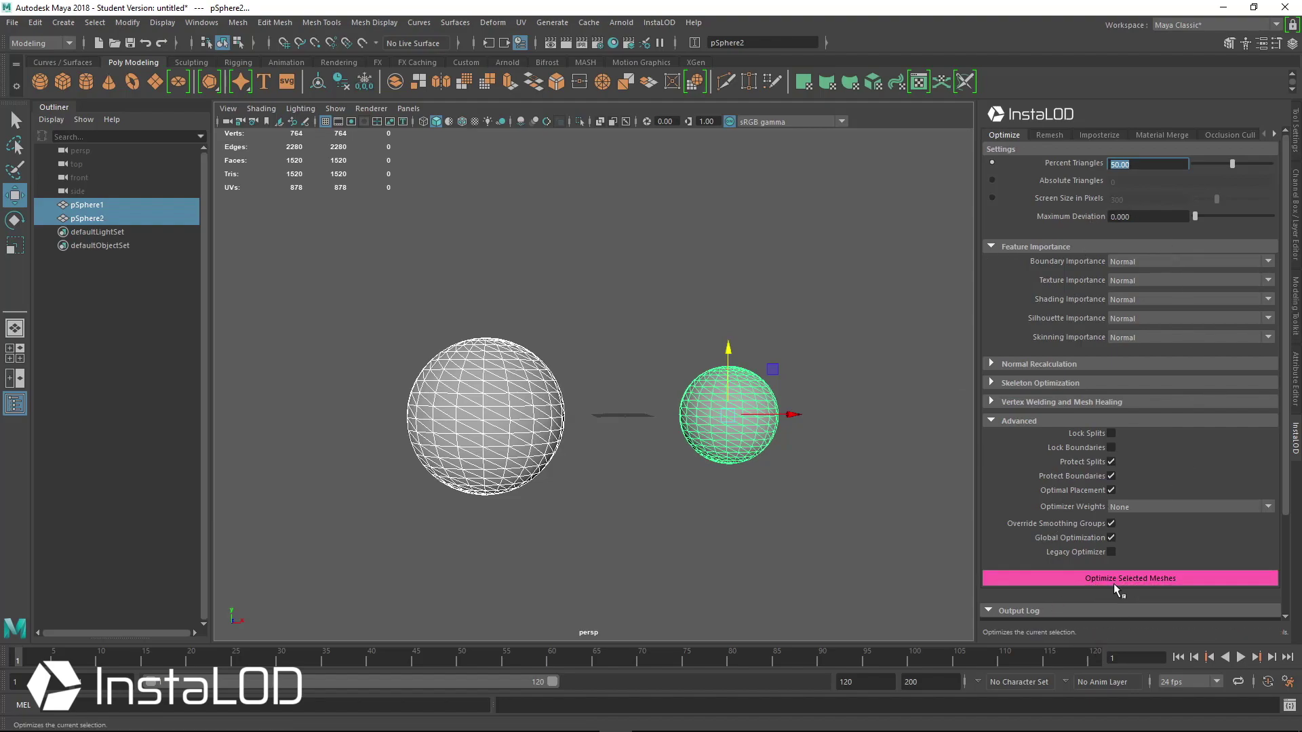
click(1145, 580)
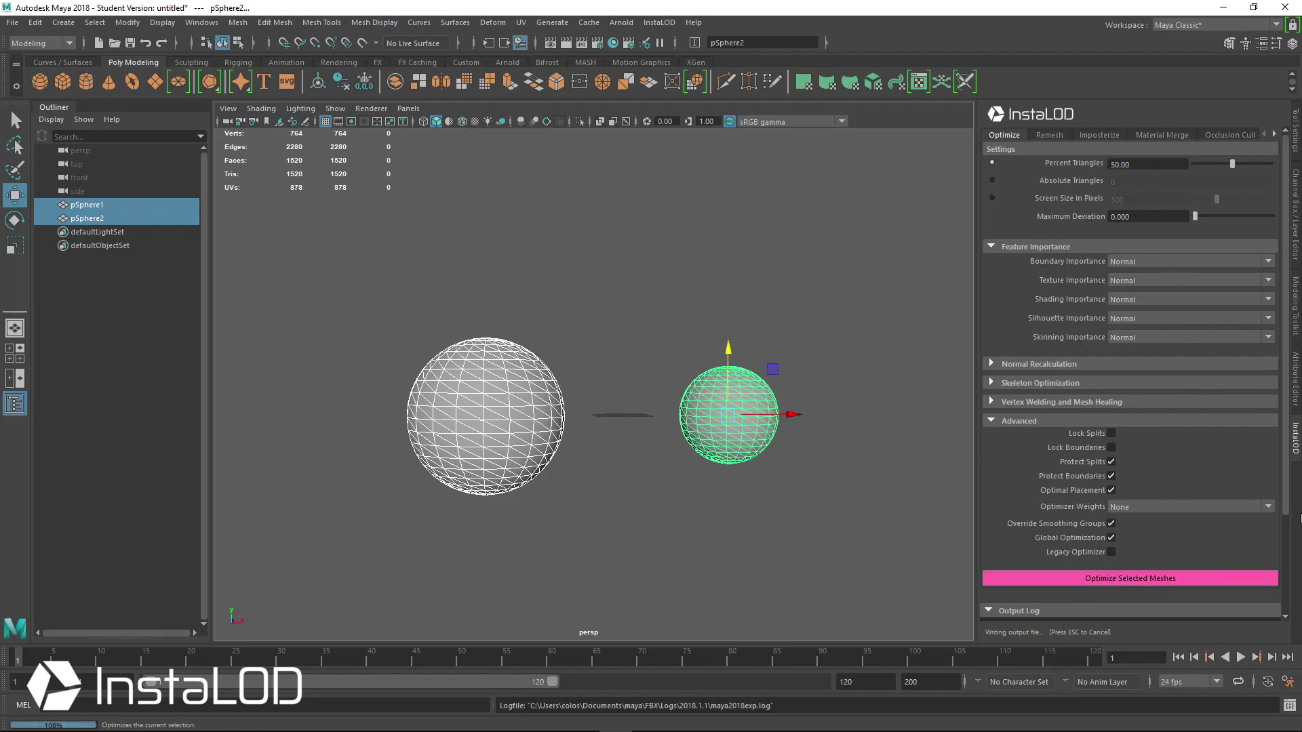
drag(730, 367, 723, 185)
alt+middle_drag(576, 223, 606, 341)
scroll(606, 341, down, 4)
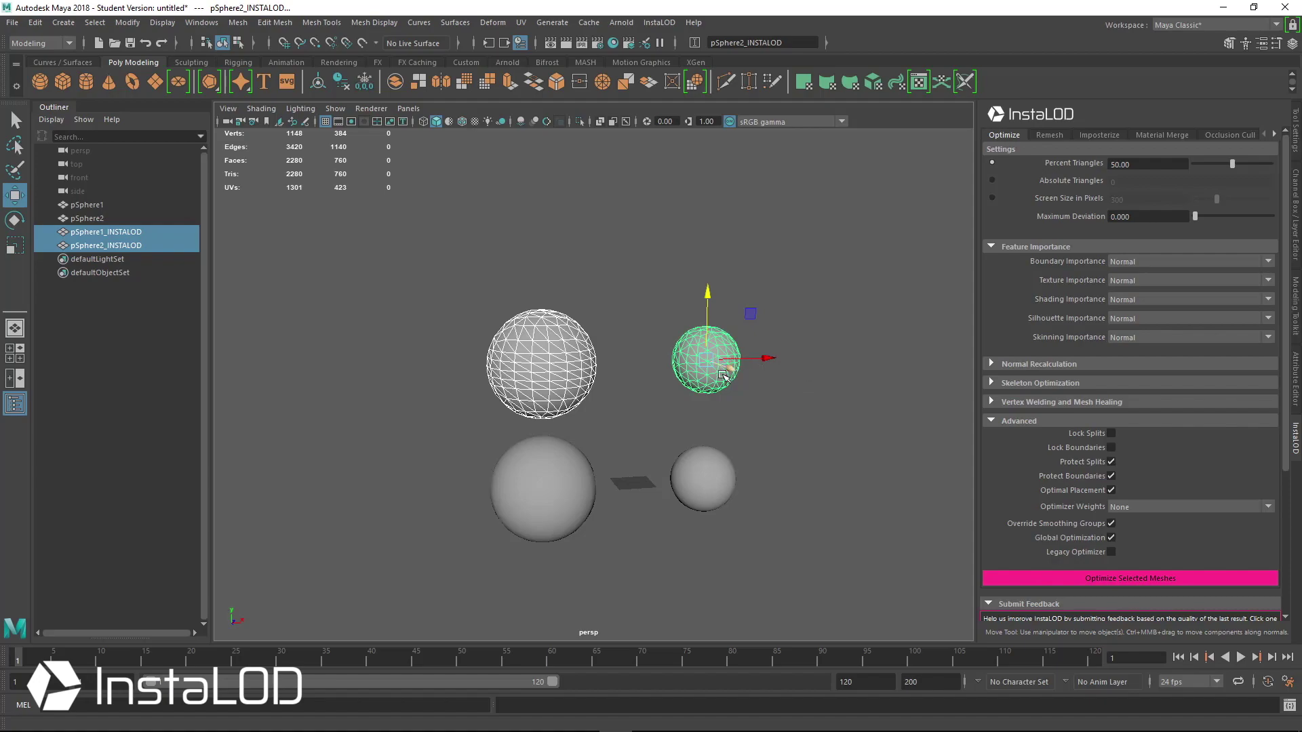
Examine the polygon counts of the globally optimized spheres, selecting each one separately and both together
click(585, 361)
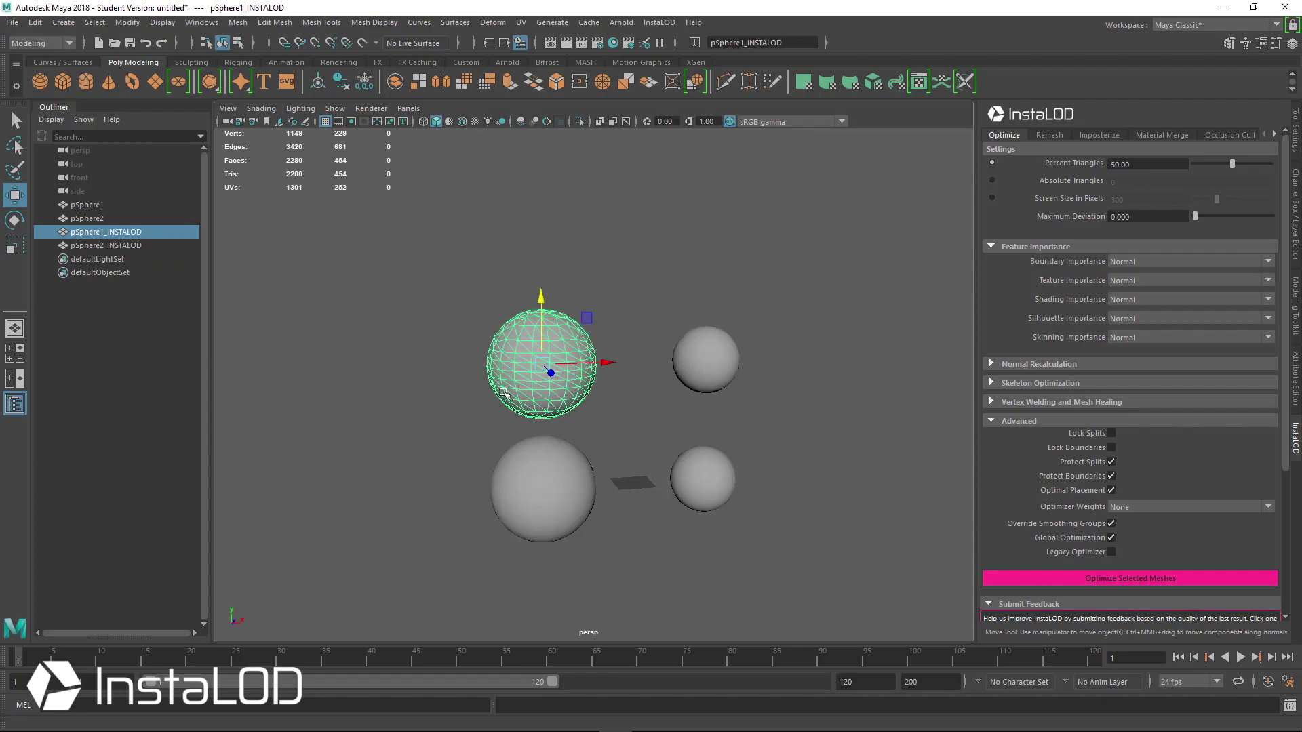
scroll(721, 309, up, 3)
click(778, 392)
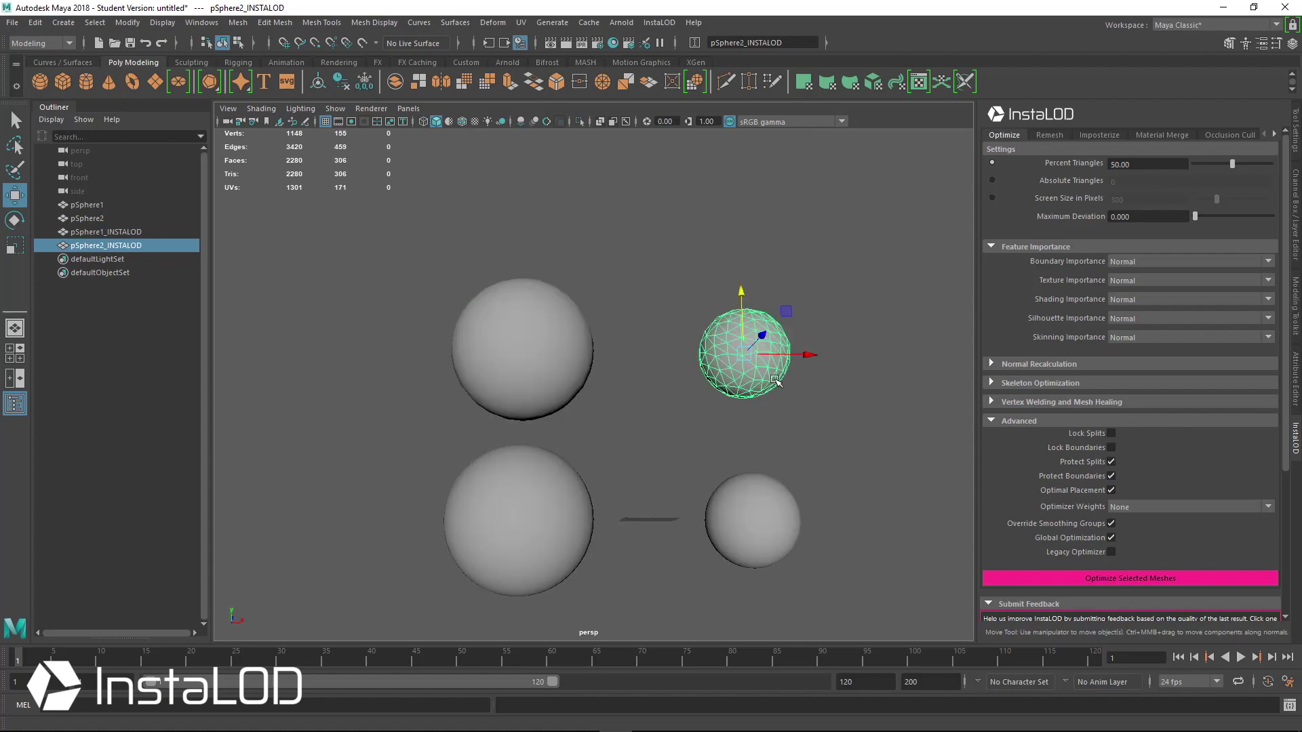
drag(446, 255, 857, 394)
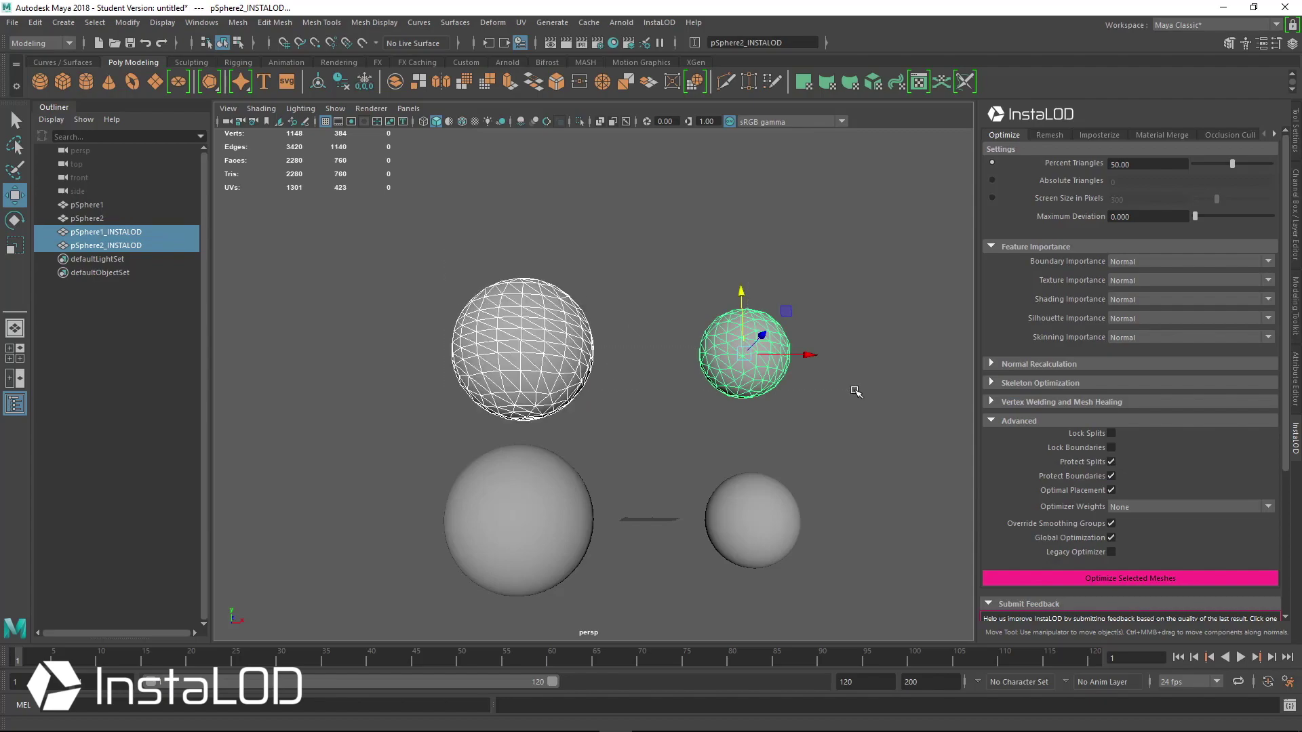
click(720, 384)
click(562, 339)
alt+drag(757, 377, 807, 400)
scroll(780, 387, down, 4)
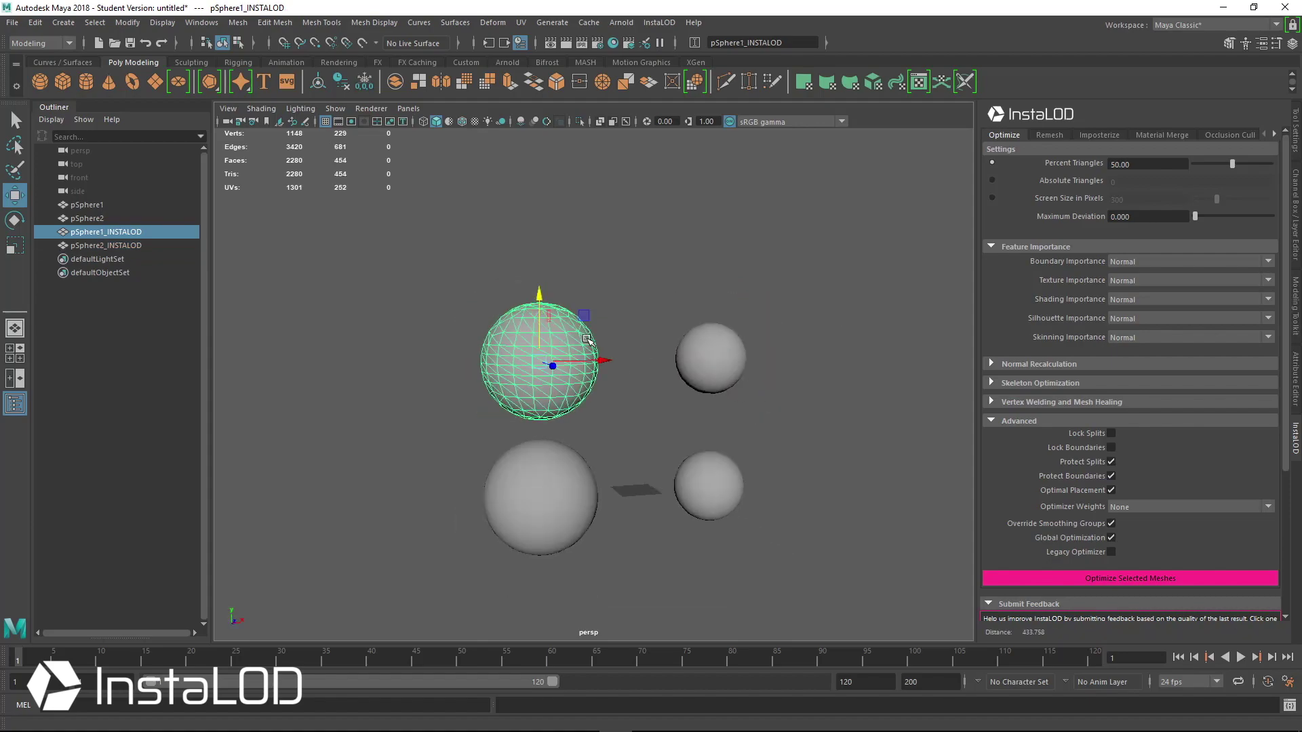
scroll(780, 387, up, 4)
drag(699, 273, 858, 390)
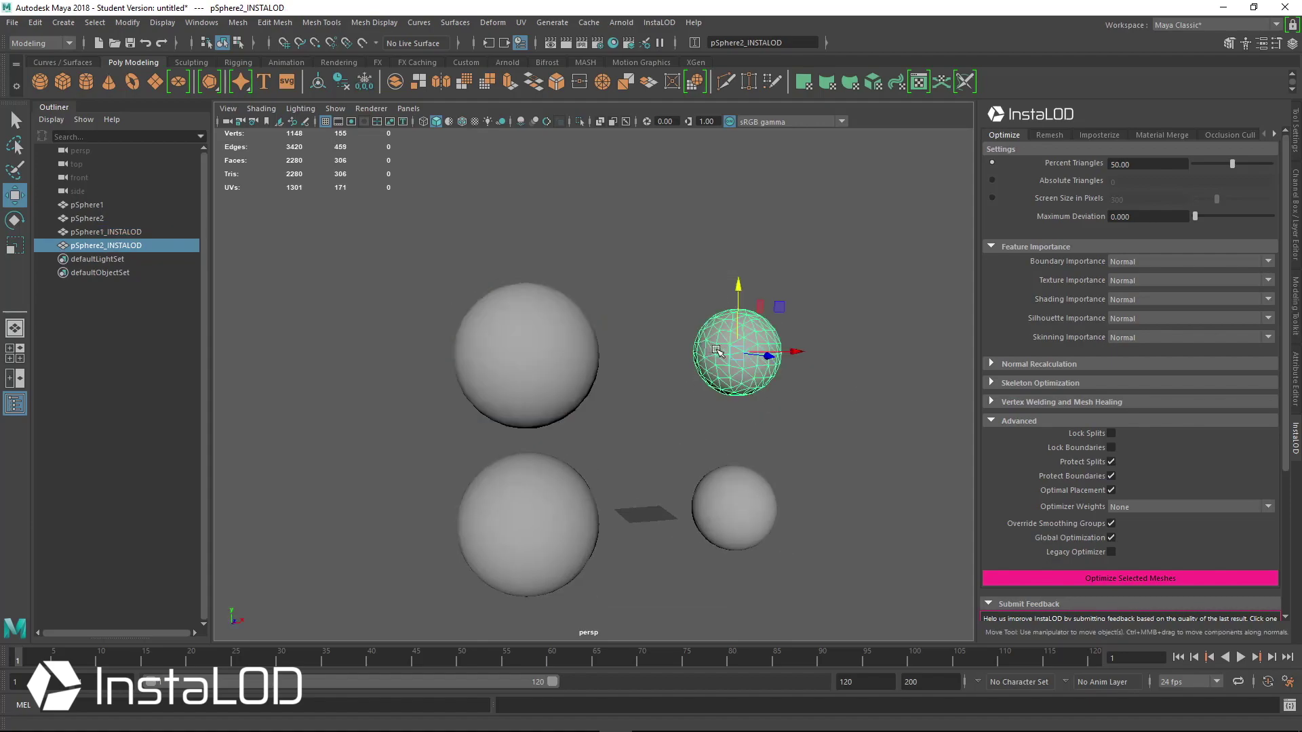
drag(619, 271, 487, 374)
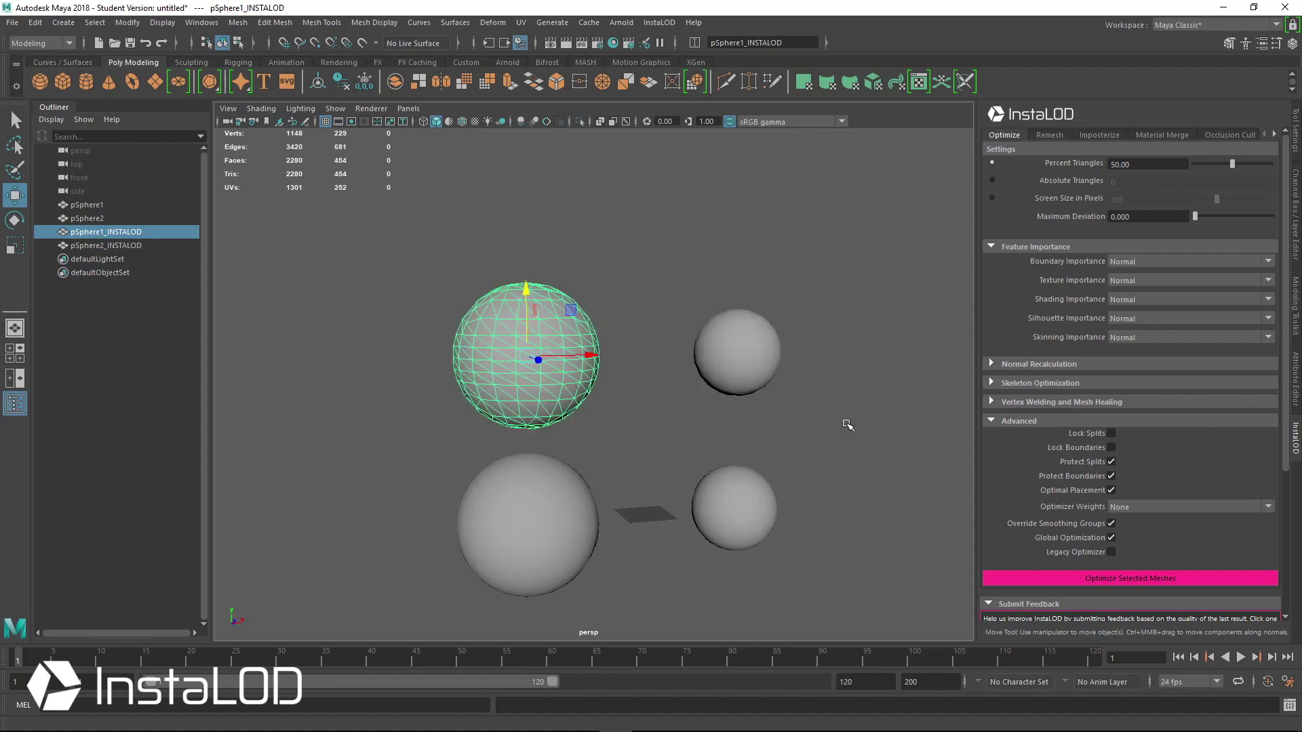
Delete both globally optimized sphere copies, keeping the two originals
scroll(848, 425, down, 3)
shift+click(698, 363)
key(Delete)
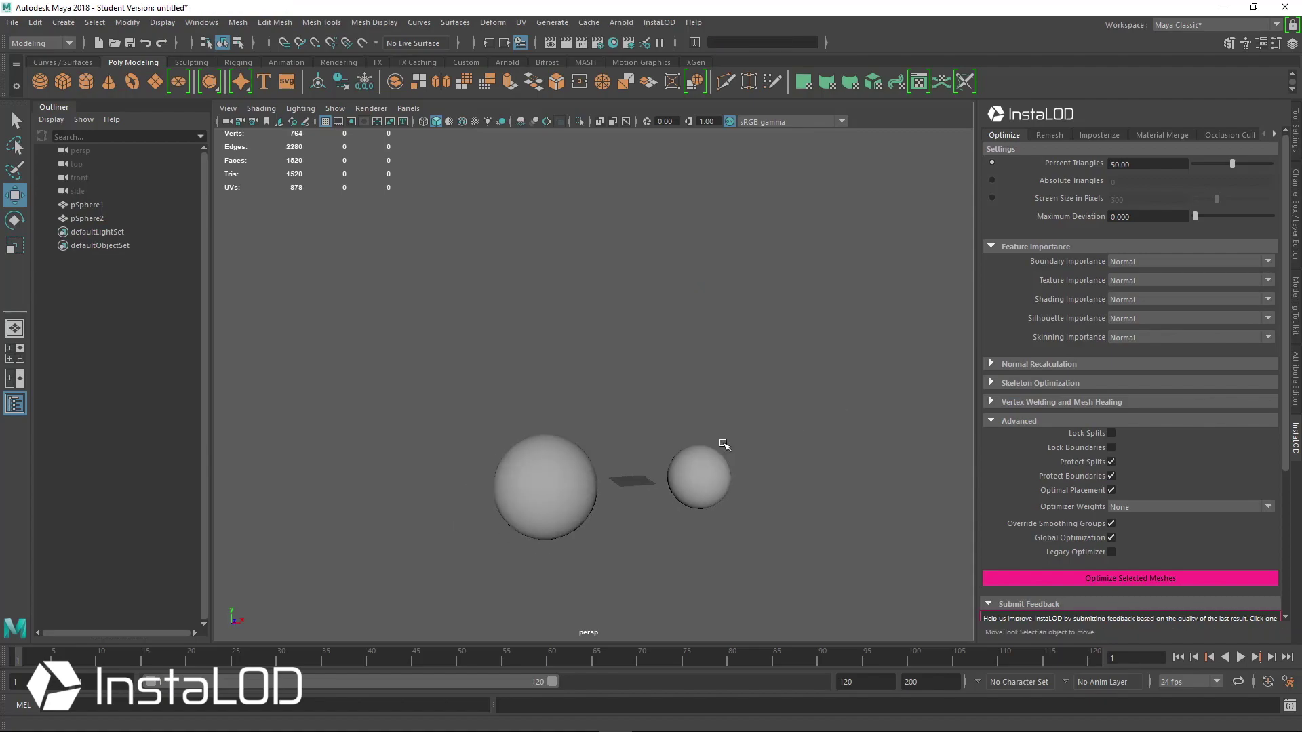
scroll(725, 445, down, 2)
alt+drag(724, 444, 640, 404)
scroll(639, 404, up, 3)
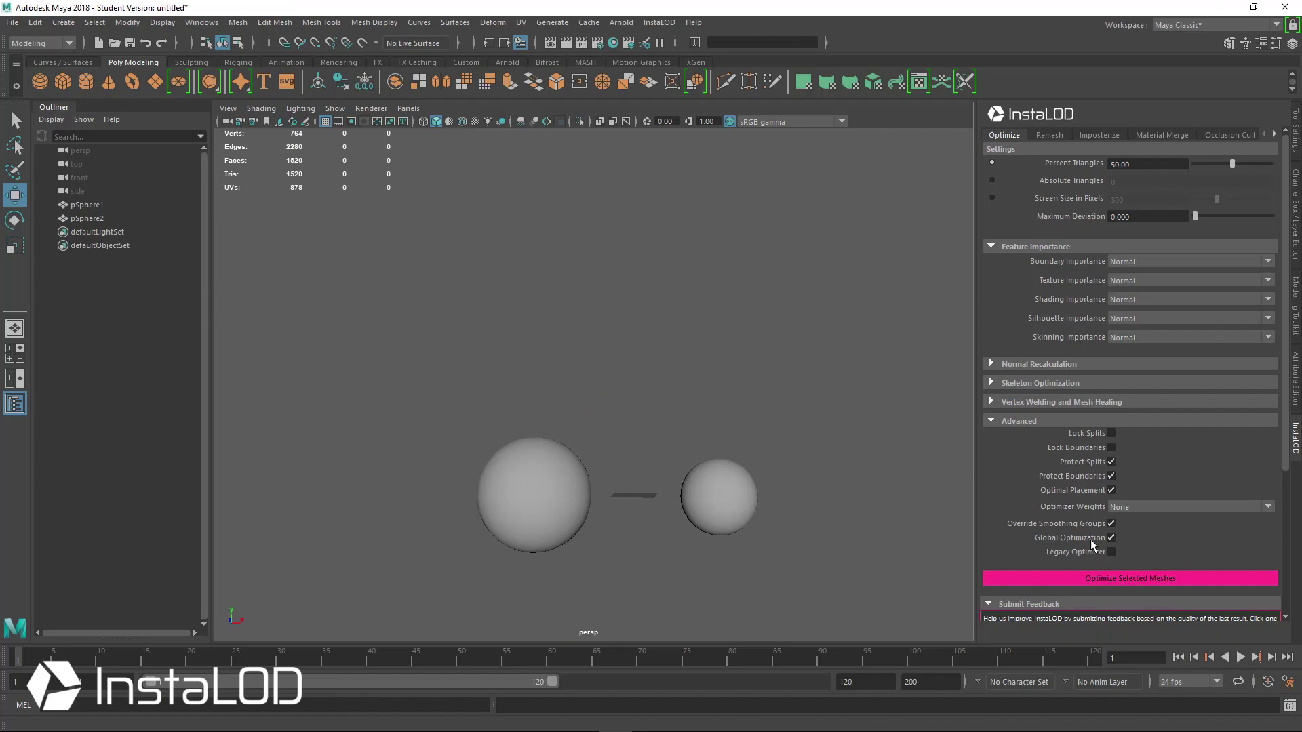
Disable Global Optimization in the advanced optimize settings and select both original spheres
click(1110, 538)
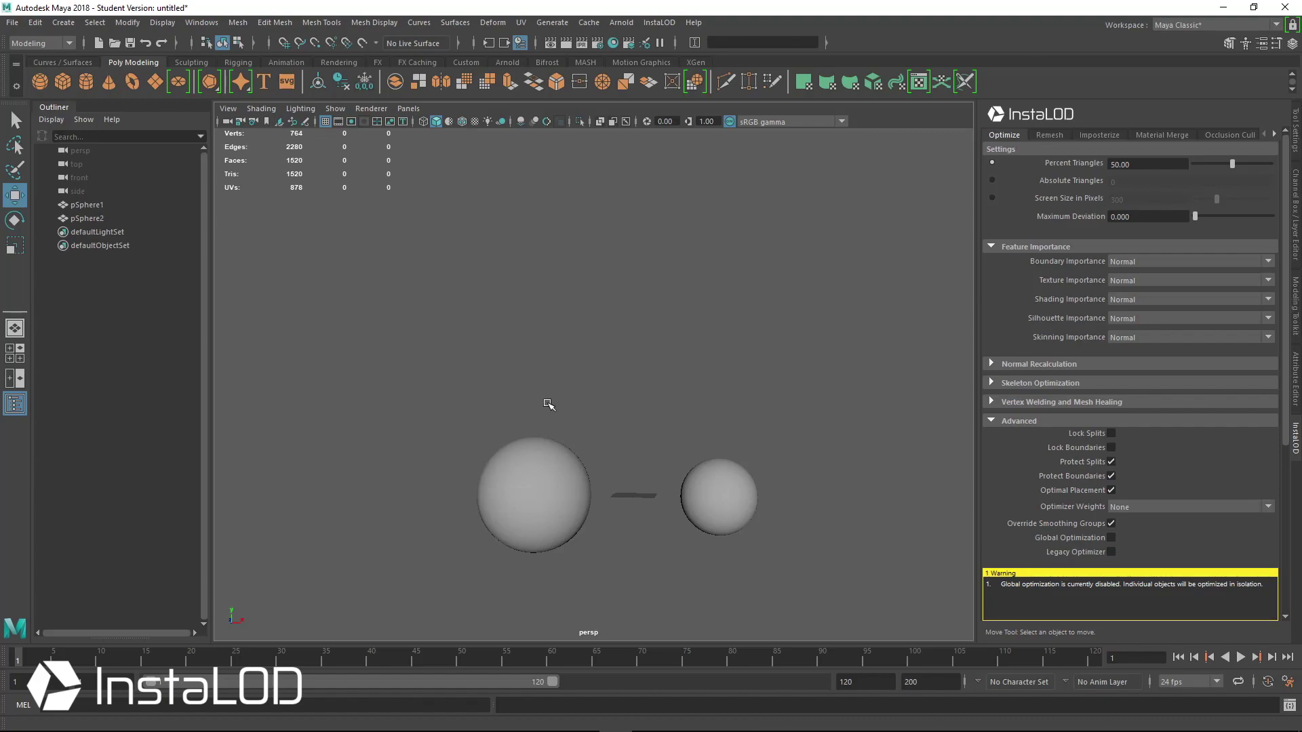
alt+drag(644, 490, 610, 448)
drag(442, 325, 822, 545)
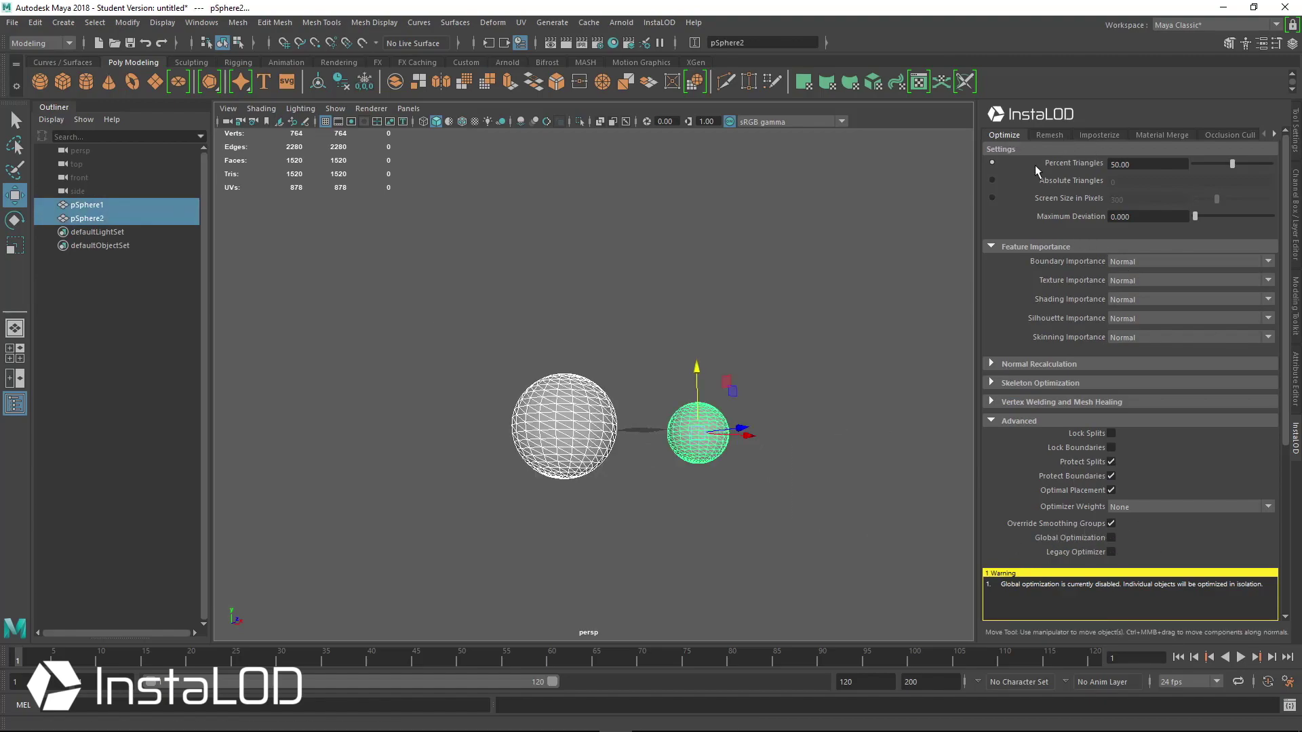
Optimize the two selected spheres in isolation at 50 percent triangles and raise the resulting copies above the originals
scroll(729, 347, down, 2)
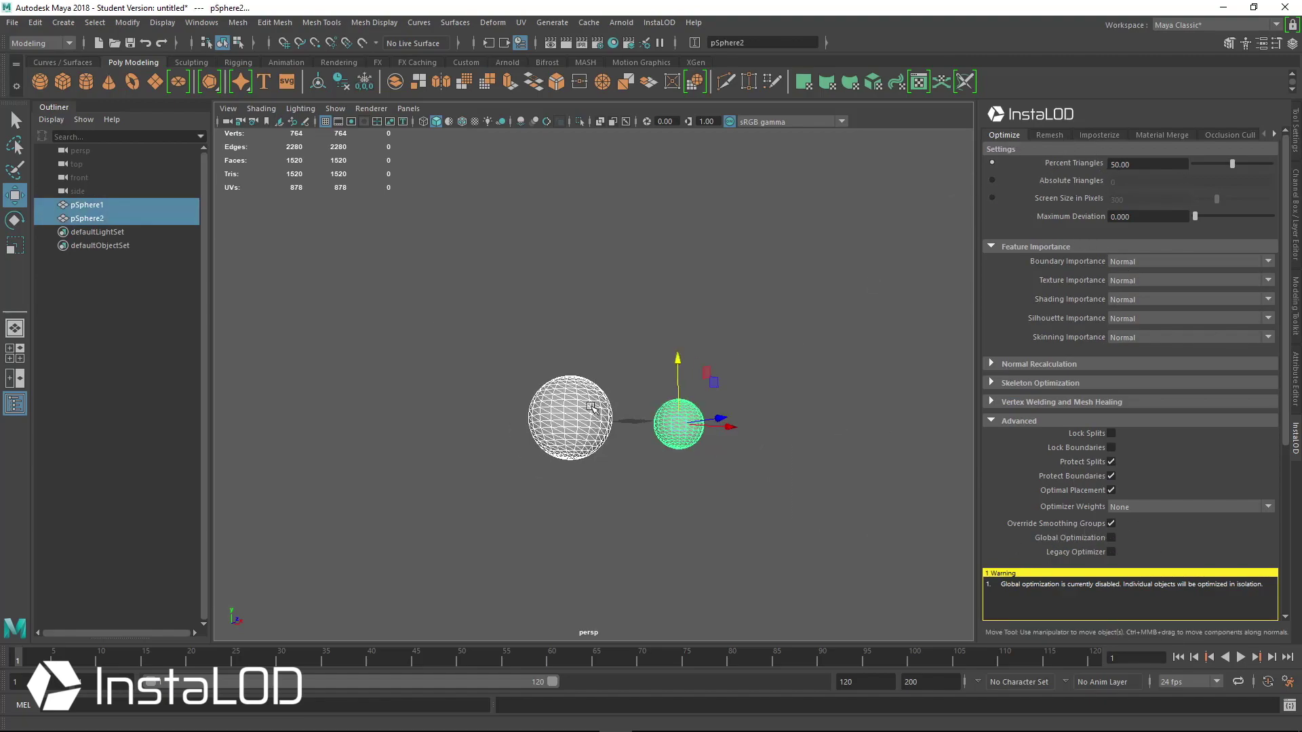
alt+right_drag(592, 407, 875, 434)
scroll(1119, 489, down, 3)
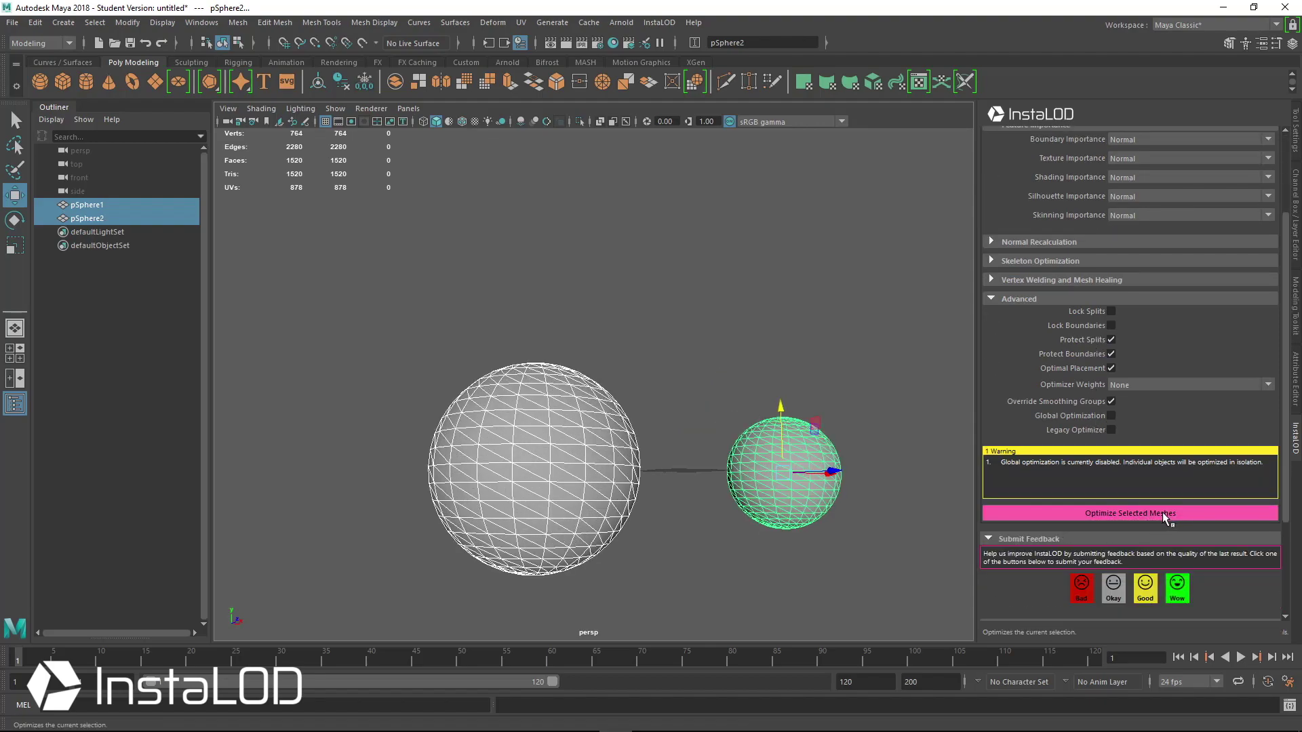
click(1166, 514)
drag(779, 407, 768, 235)
scroll(663, 355, down, 3)
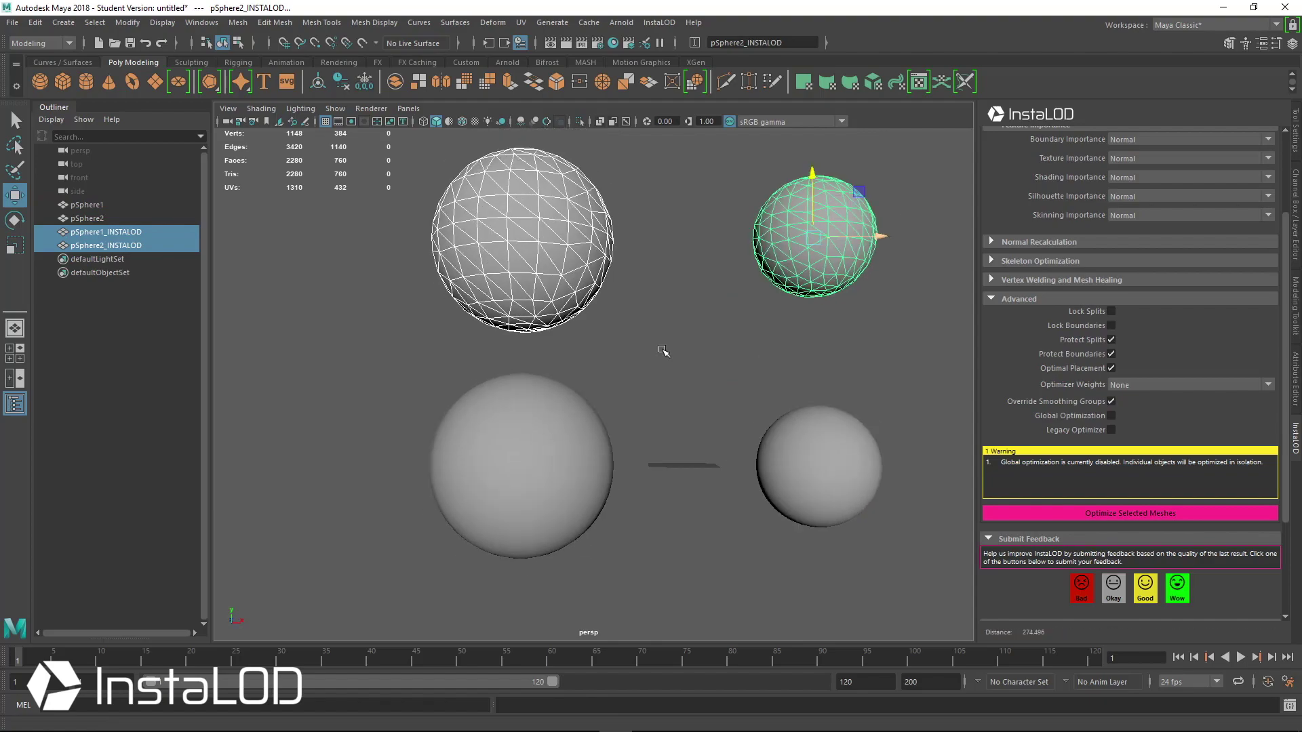
Compare the polygon counts of the two individually optimized spheres by selecting them one at a time
drag(383, 224, 475, 322)
click(777, 303)
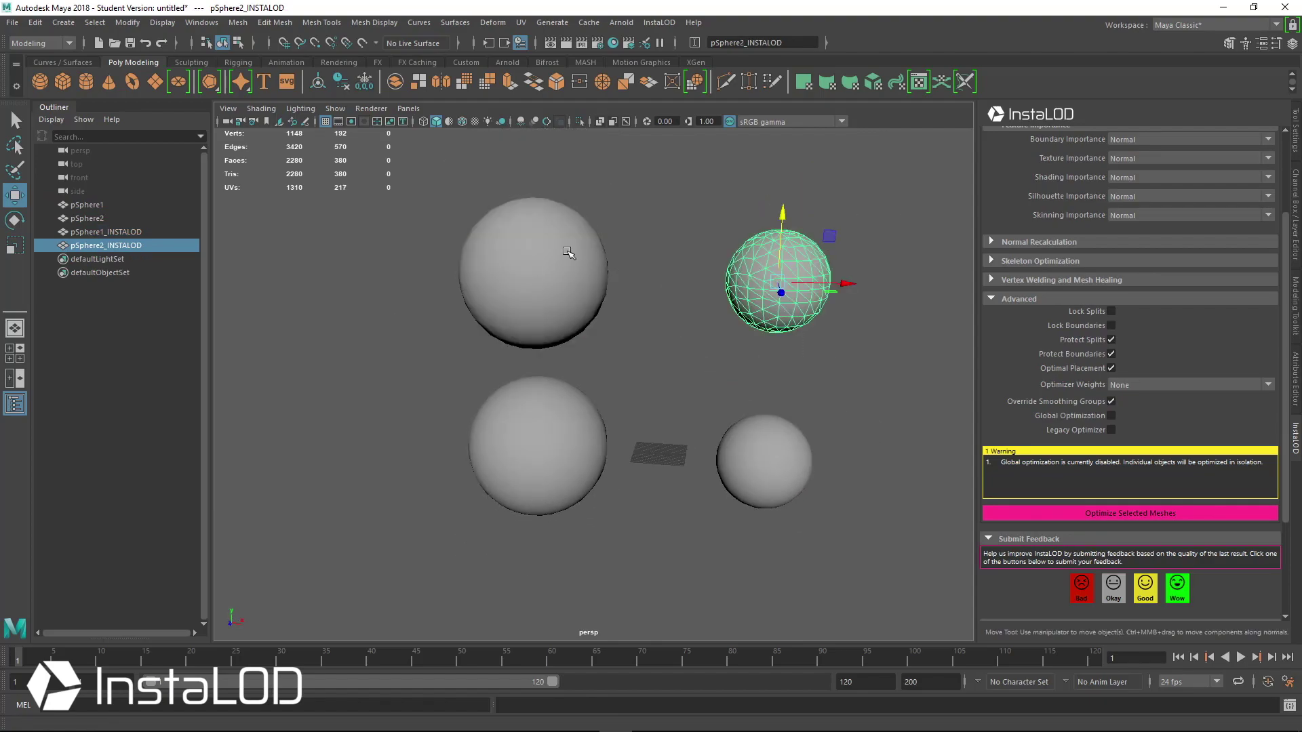
click(567, 253)
click(779, 314)
alt+drag(779, 314, 545, 288)
click(543, 289)
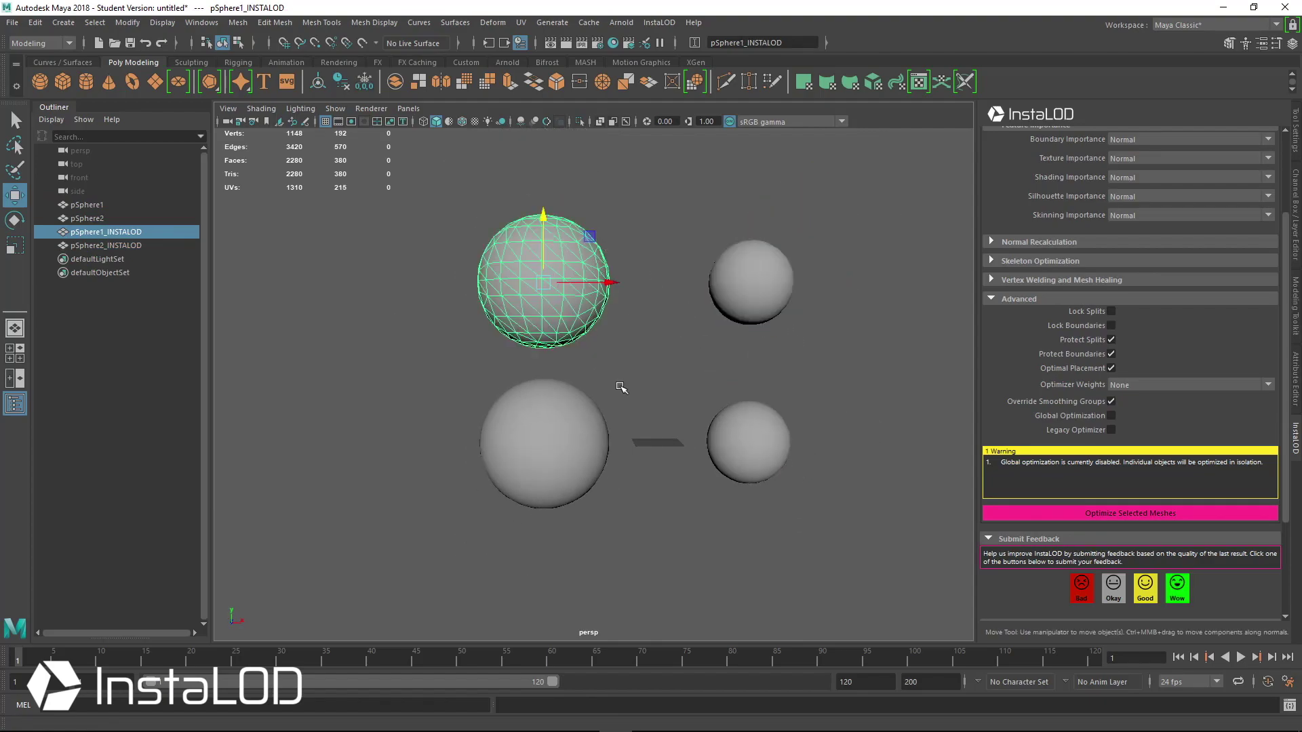
drag(684, 337, 841, 217)
Delete both individually optimized sphere copies and reselect the two original spheres
drag(856, 174, 386, 319)
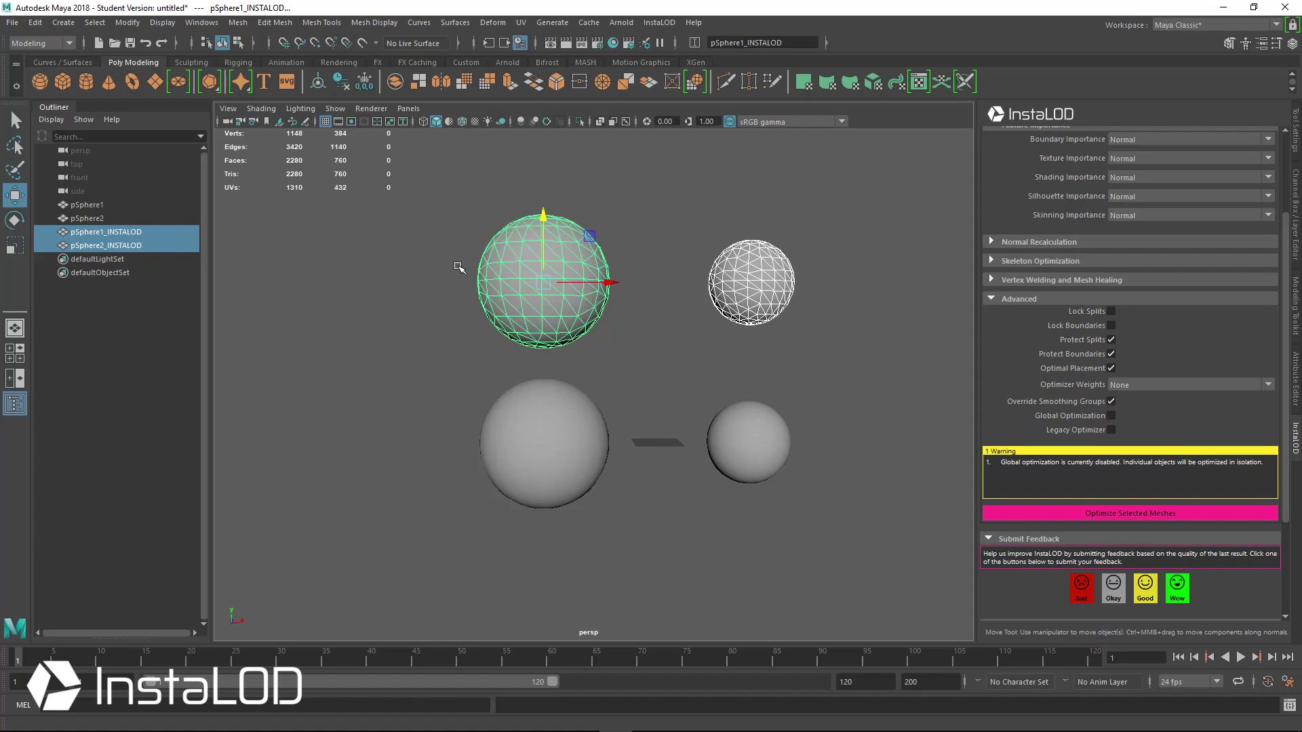
key(Delete)
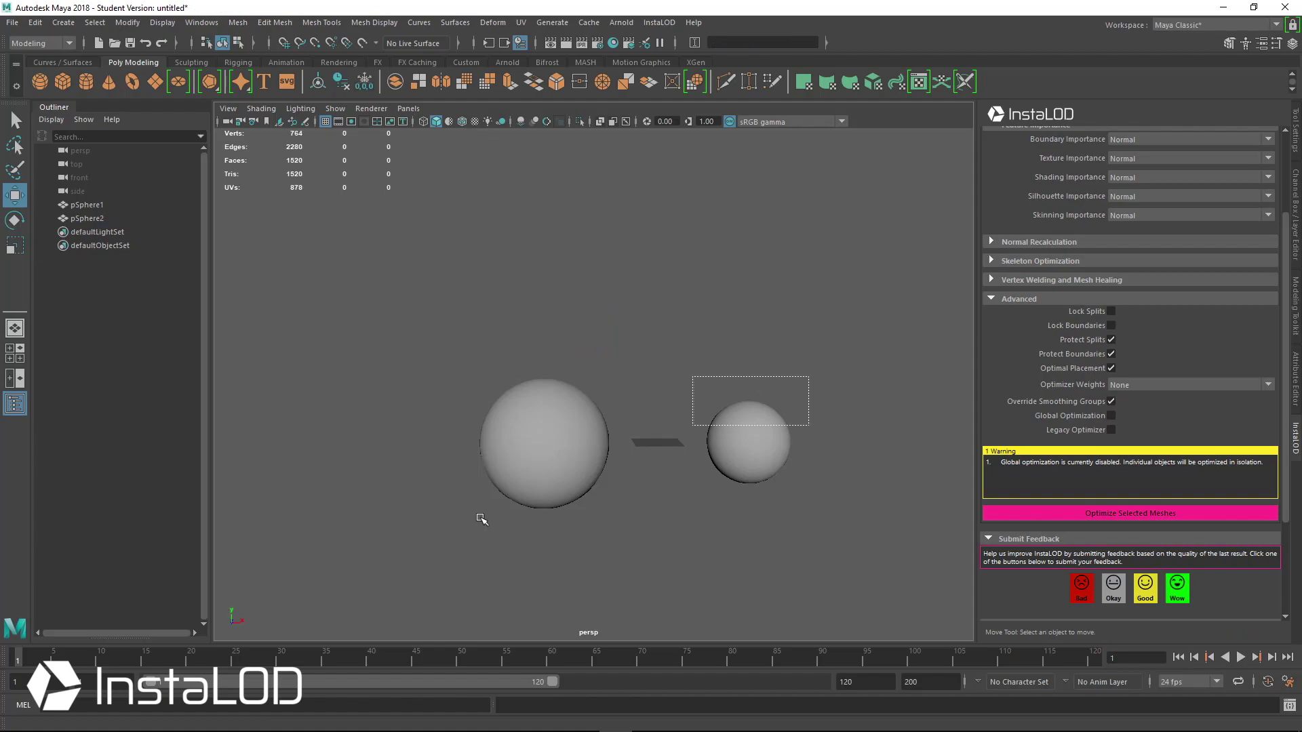
key(ctrl+z)
Switch the optimization target to Absolute Triangles and set it to 500
scroll(1144, 381, up, 3)
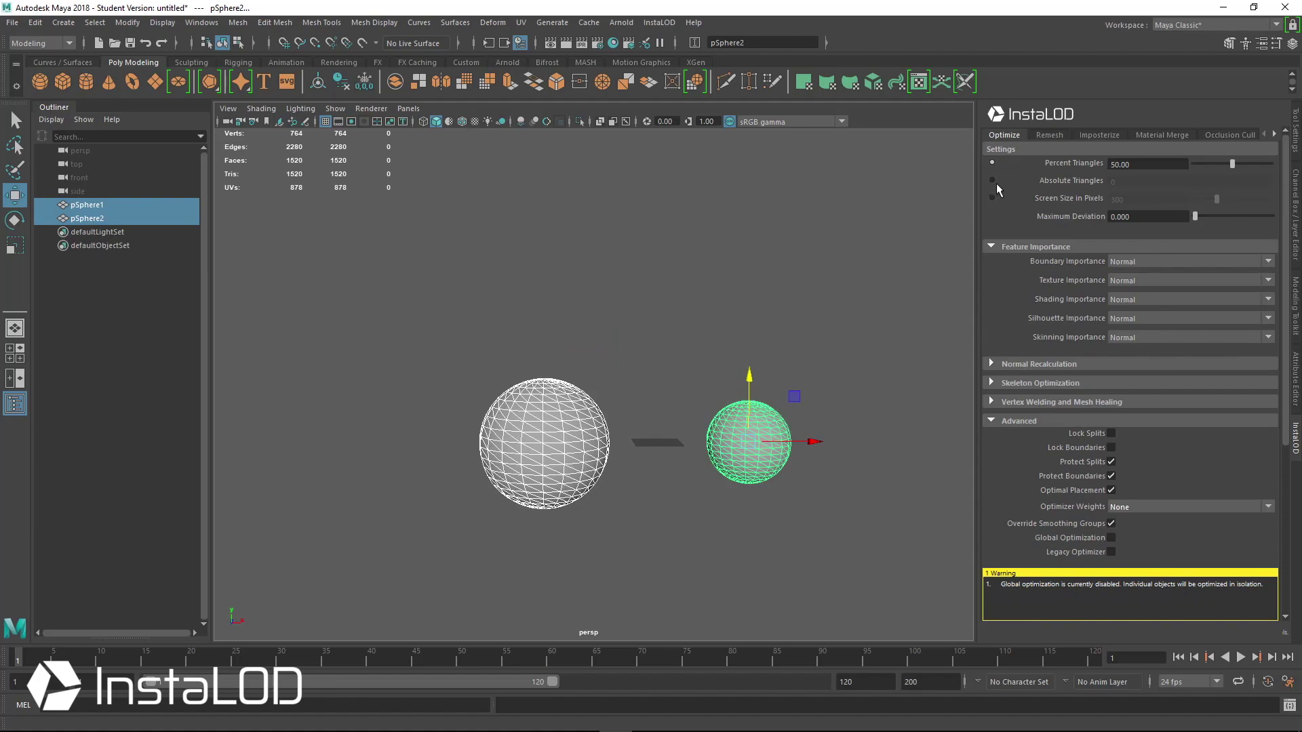
click(992, 181)
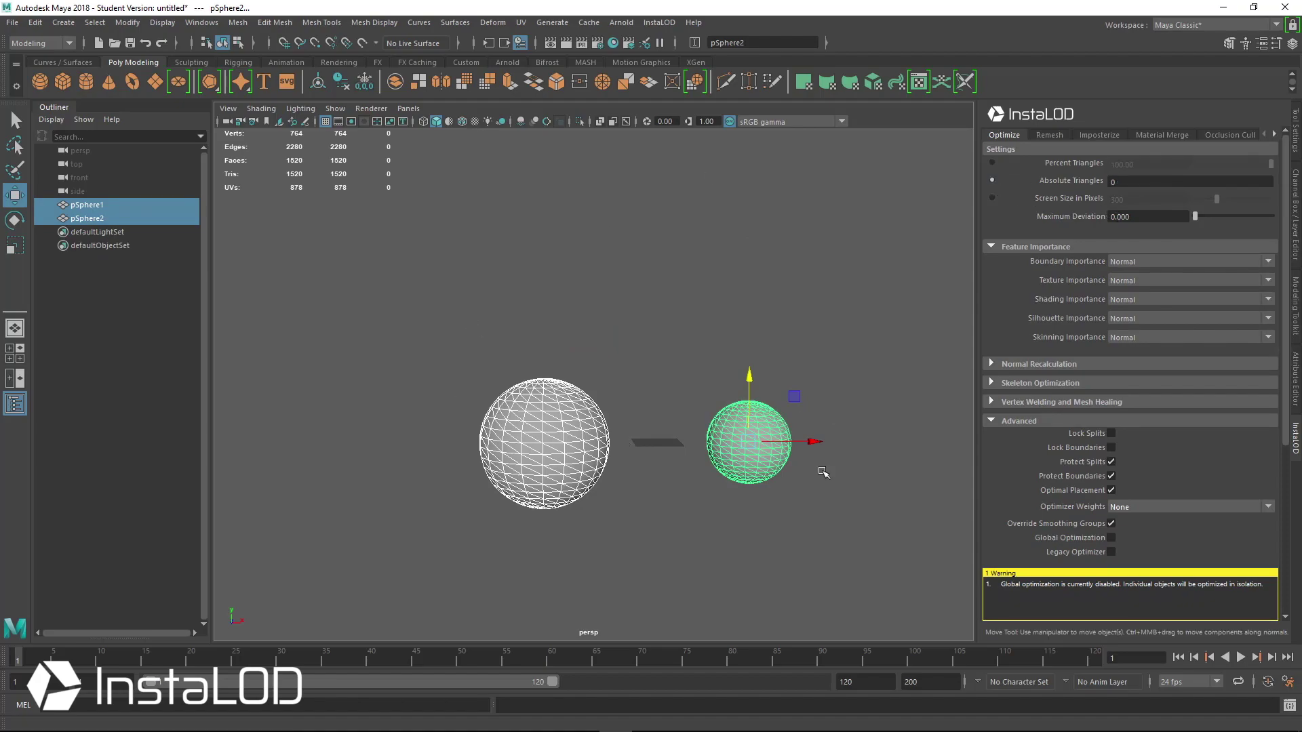
click(1120, 181)
text(5)
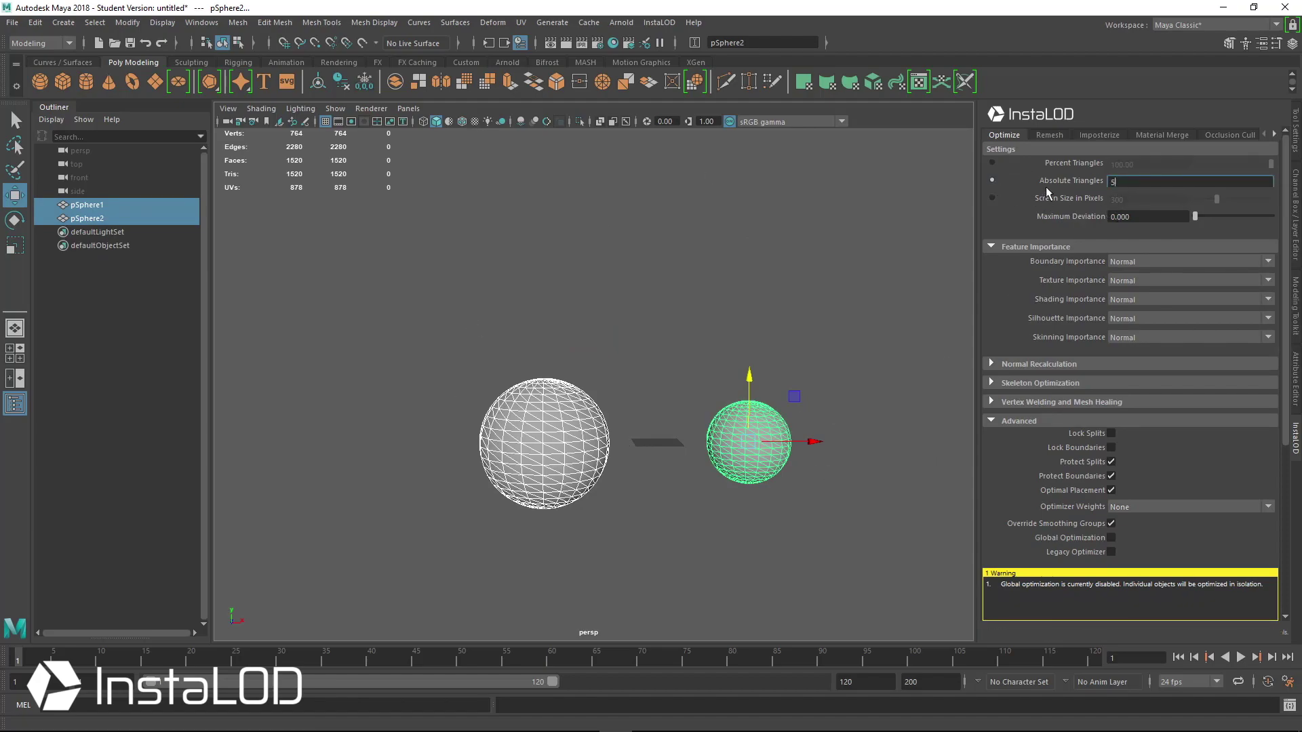
text(00)
scroll(1173, 421, down, 3)
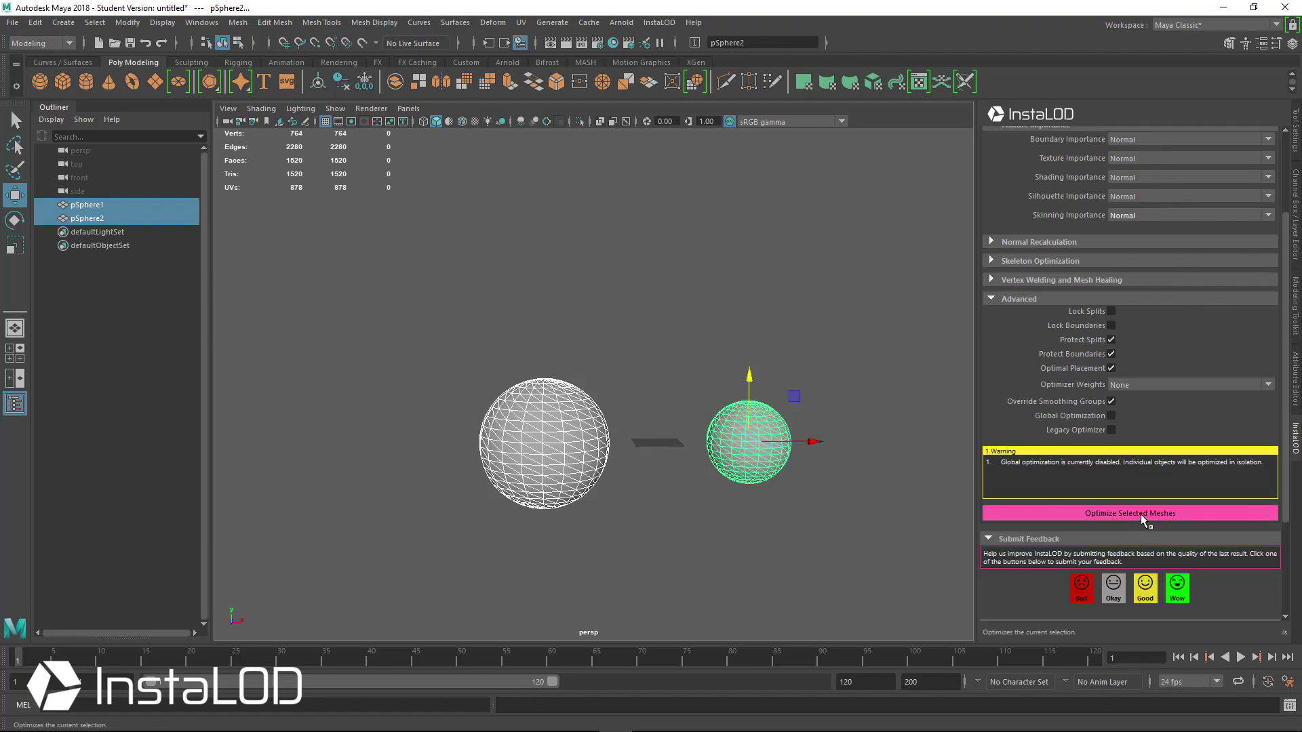
Optimize both spheres with the 500-triangle target and move the new copies above the originals
click(1140, 513)
drag(739, 389, 752, 199)
key(ctrl+z)
scroll(594, 271, down, 2)
alt+middle_drag(551, 258, 561, 291)
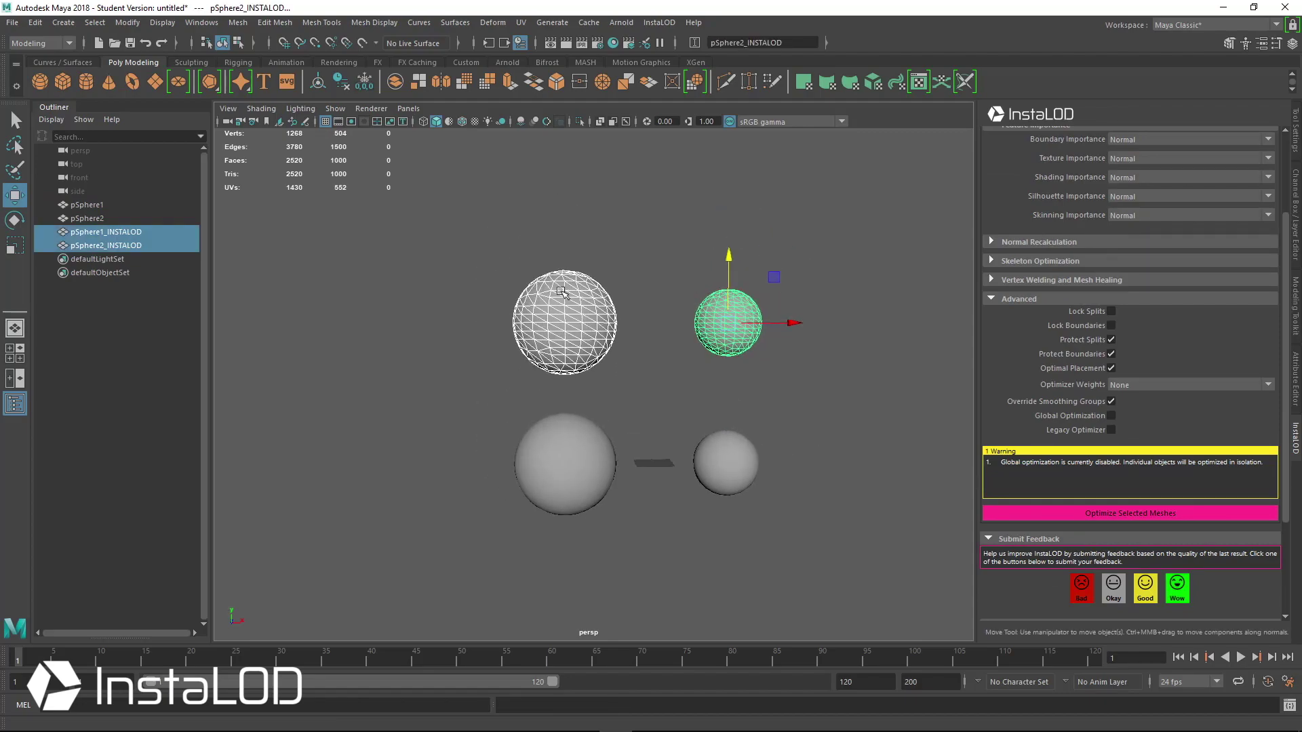
Check the polygon count of each sphere optimized with the absolute triangle target
drag(430, 260, 618, 367)
click(718, 338)
click(591, 305)
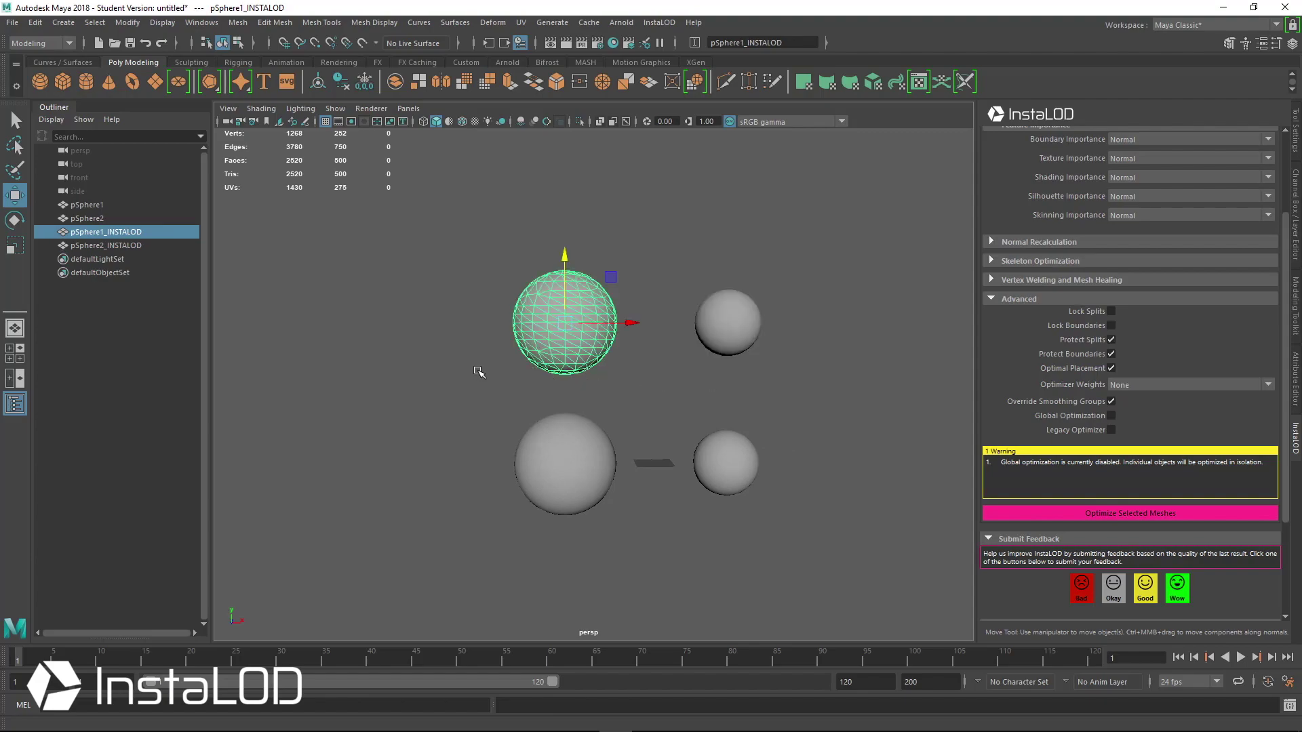
Delete the two copies made with the 500-triangle target and select both original spheres
drag(478, 372, 870, 275)
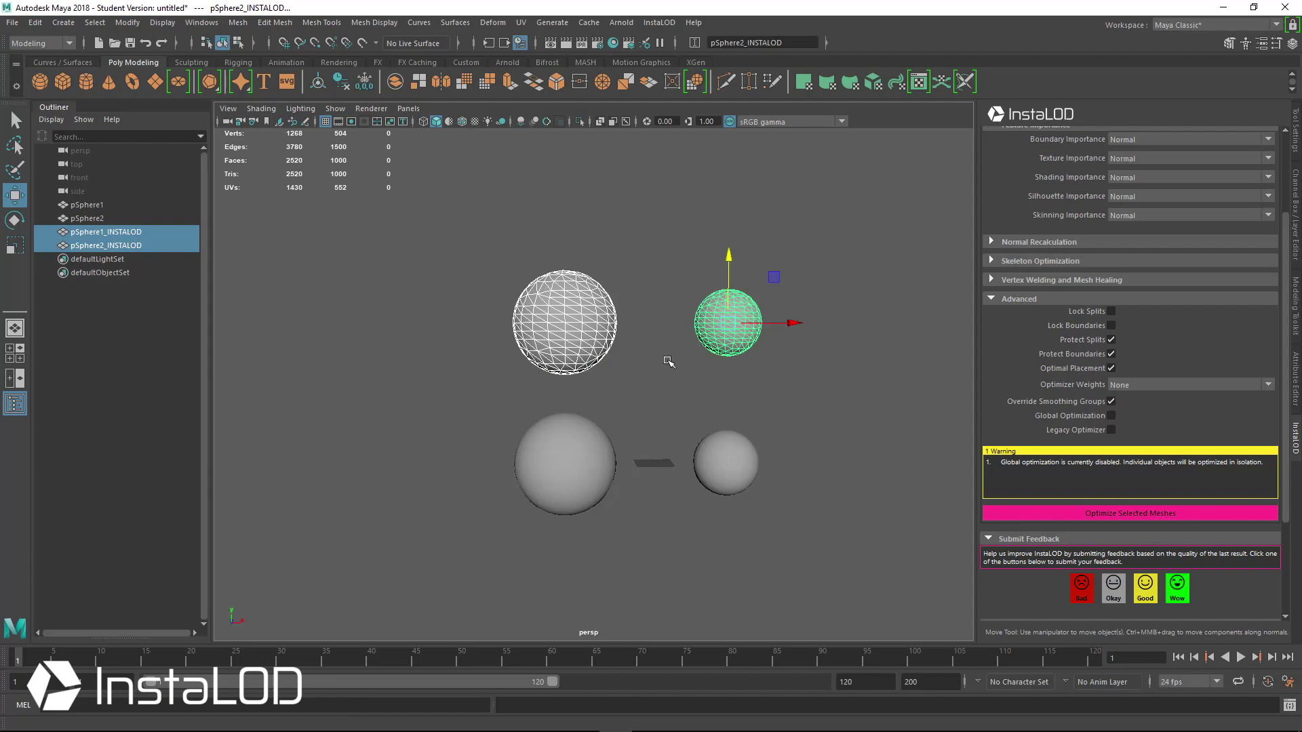
key(Delete)
drag(497, 410, 833, 543)
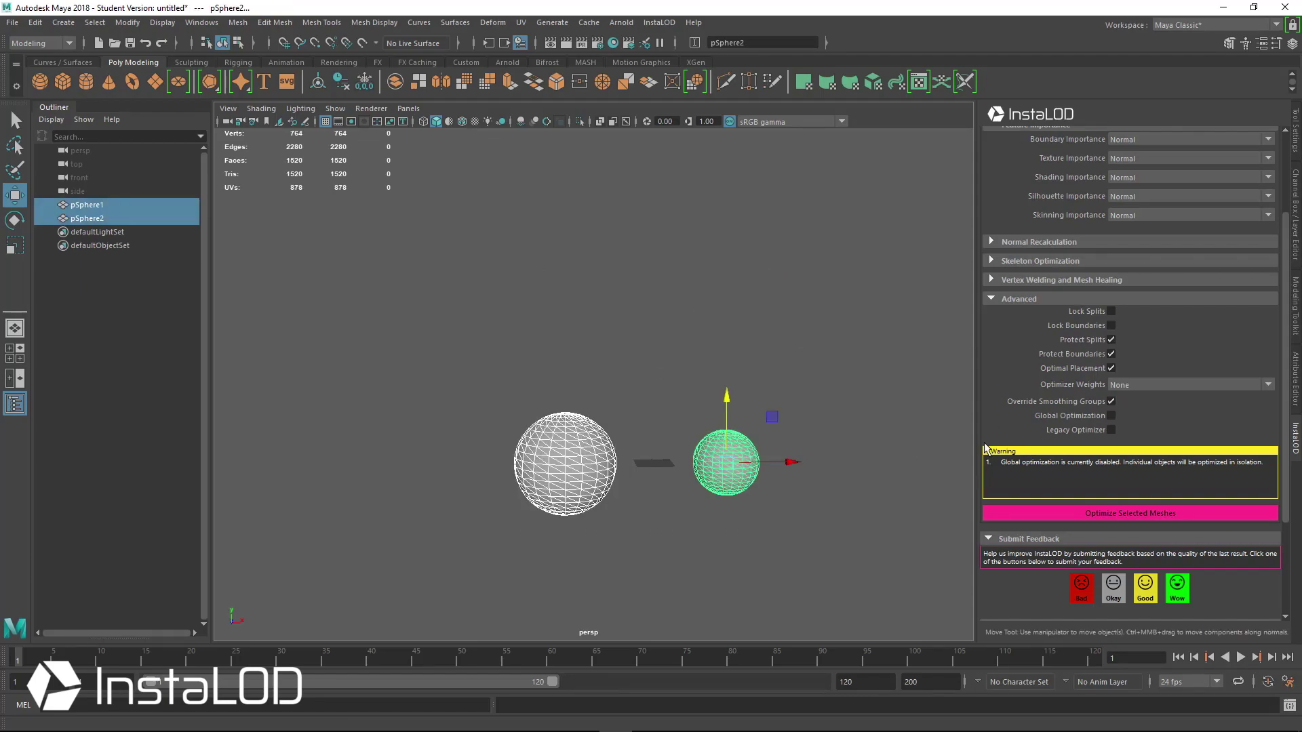
Re-enable Global Optimization while keeping the Absolute Triangles target at 500
click(1111, 416)
scroll(1188, 428, up, 3)
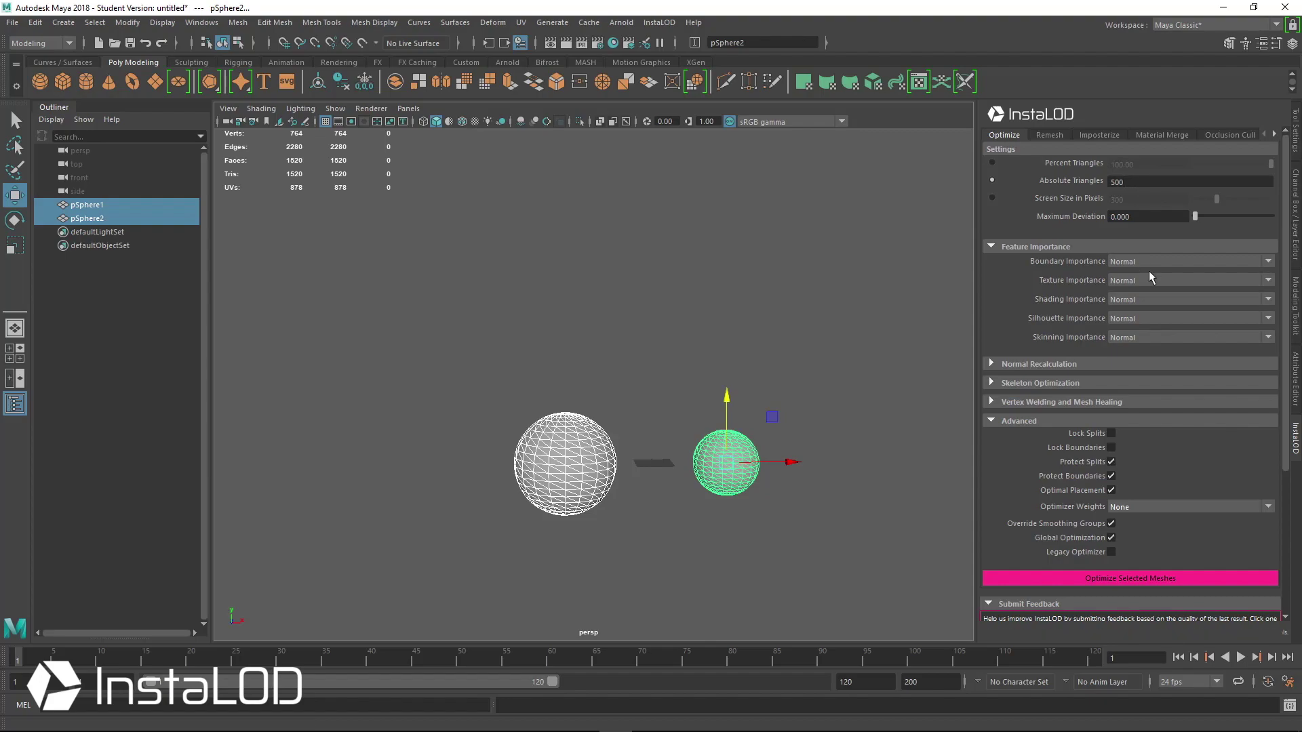
scroll(1151, 280, down, 3)
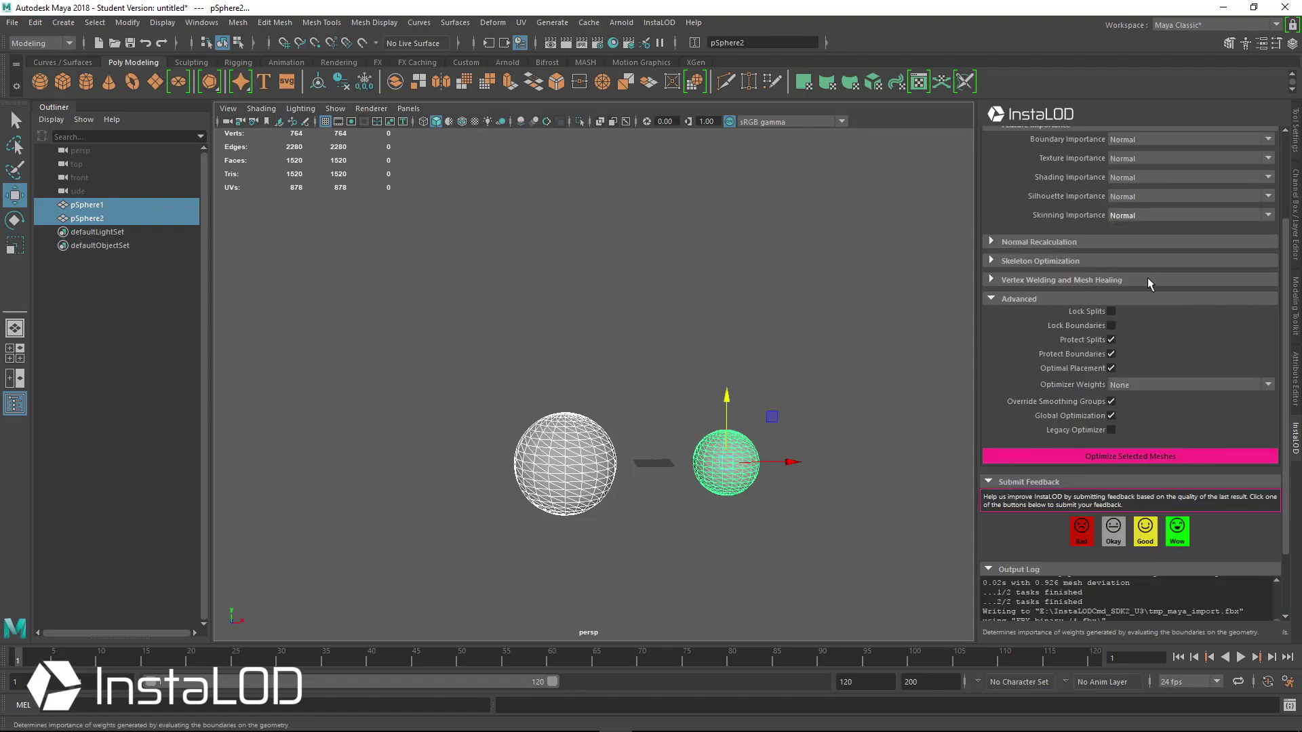
Optimize both spheres to 500 absolute triangles with Global Optimization enabled, and move the optimized copies above the originals
click(1150, 458)
drag(733, 484, 733, 331)
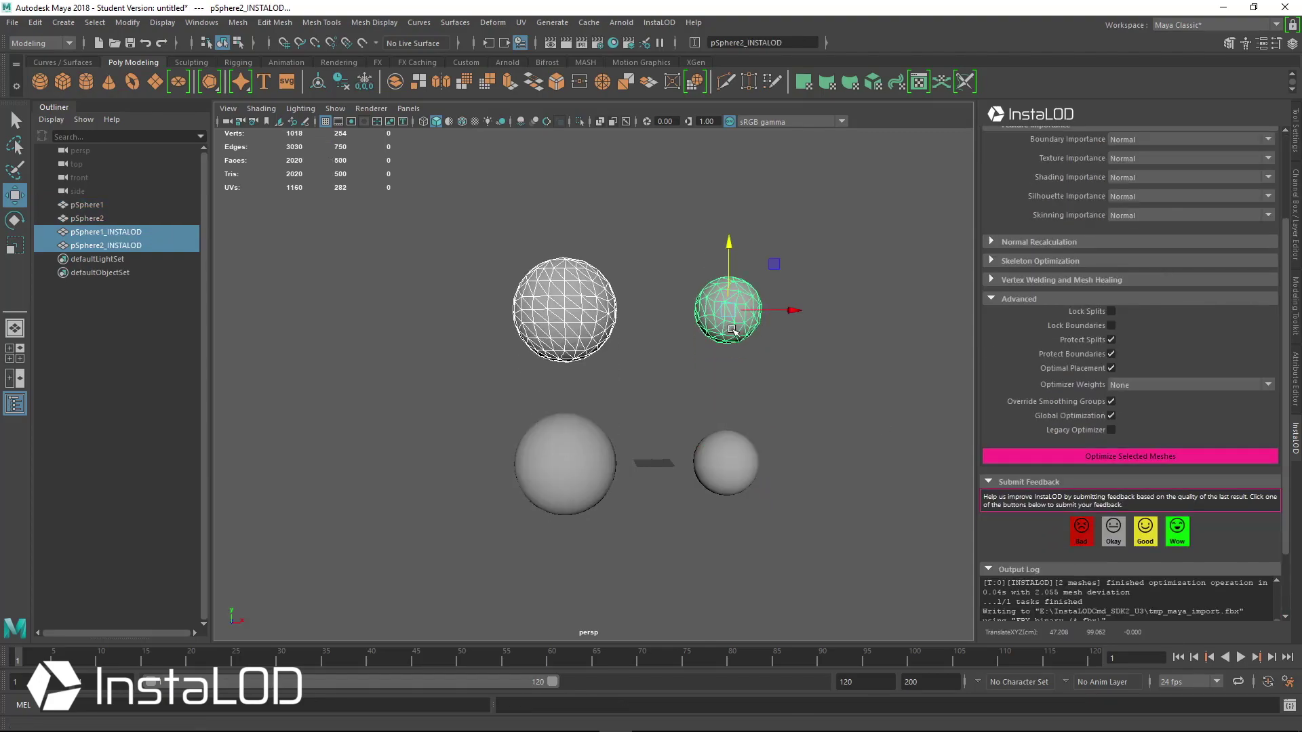
alt+middle_drag(732, 331, 646, 321)
alt+right_drag(645, 321, 773, 335)
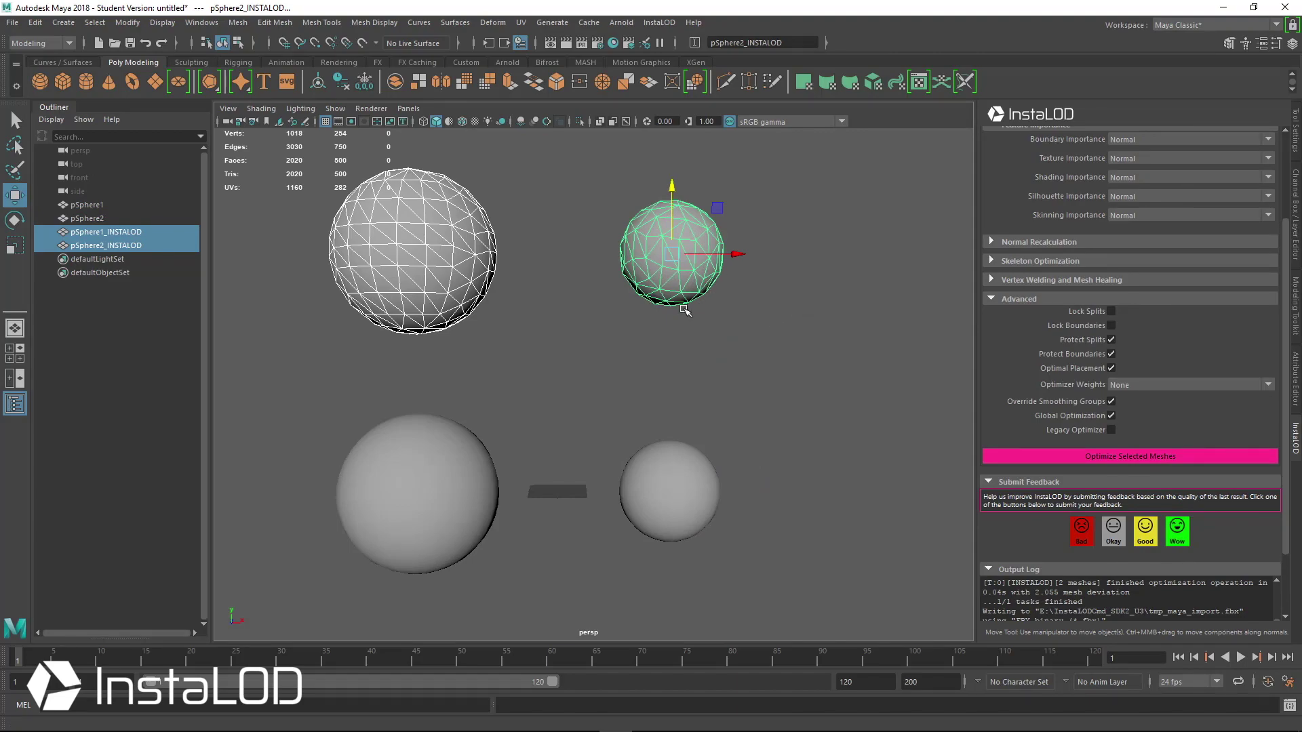
Check the polygon count of each globally optimized sphere one at a time, and clear the selection
drag(307, 352, 491, 194)
drag(574, 382, 714, 216)
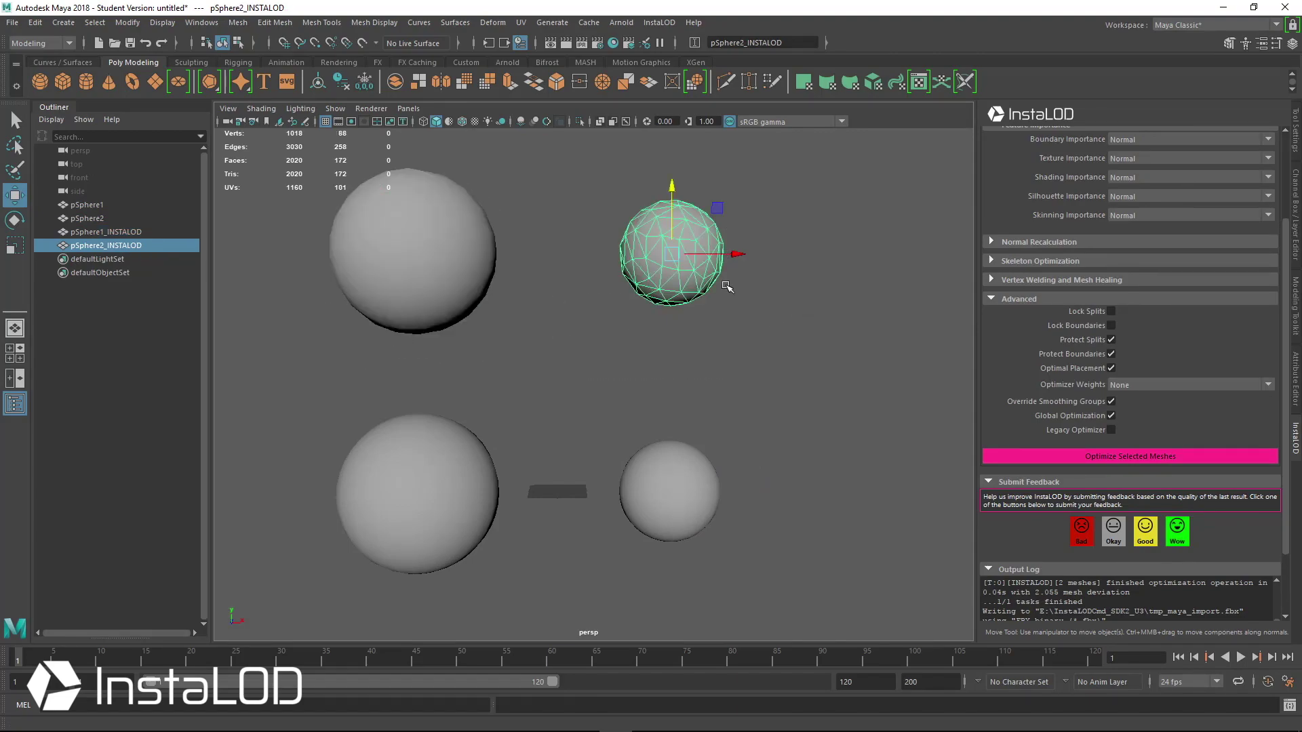
alt+middle_drag(585, 360, 693, 376)
alt+right_drag(693, 376, 597, 373)
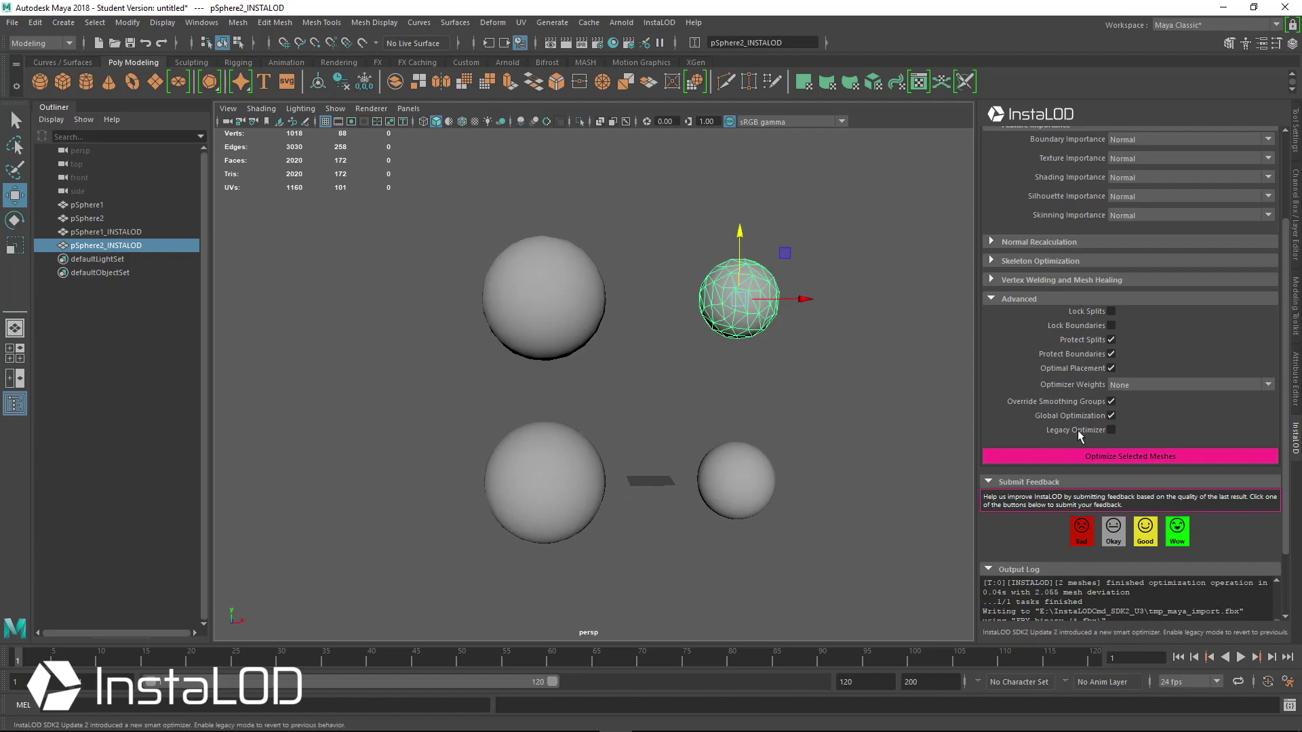
drag(687, 367, 519, 255)
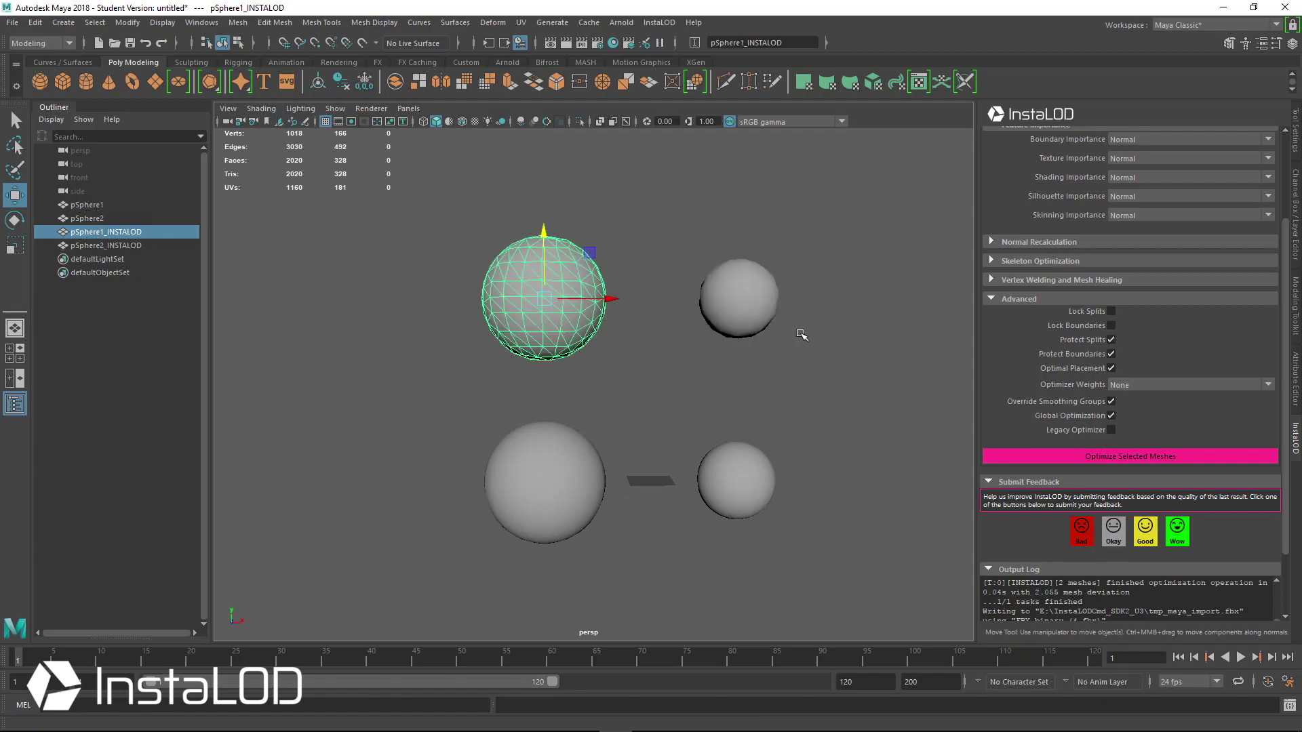
click(573, 400)
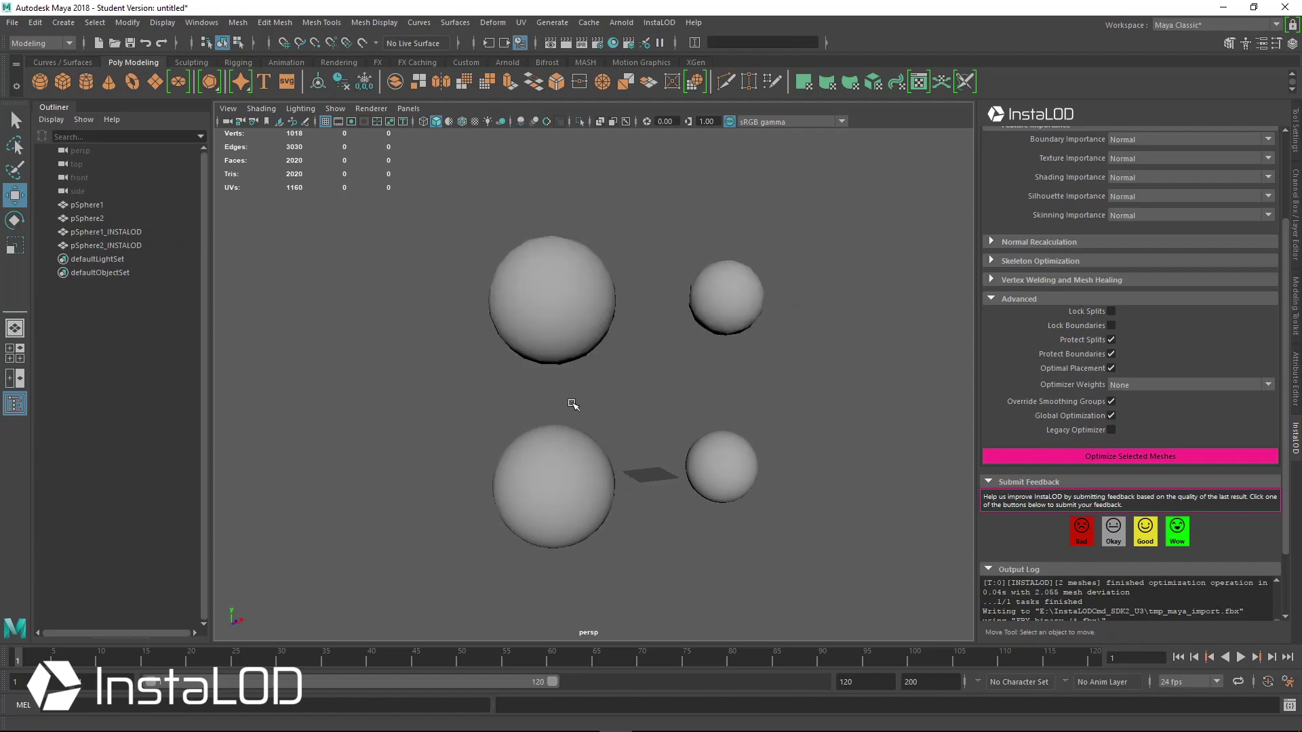
alt+drag(572, 401, 942, 234)
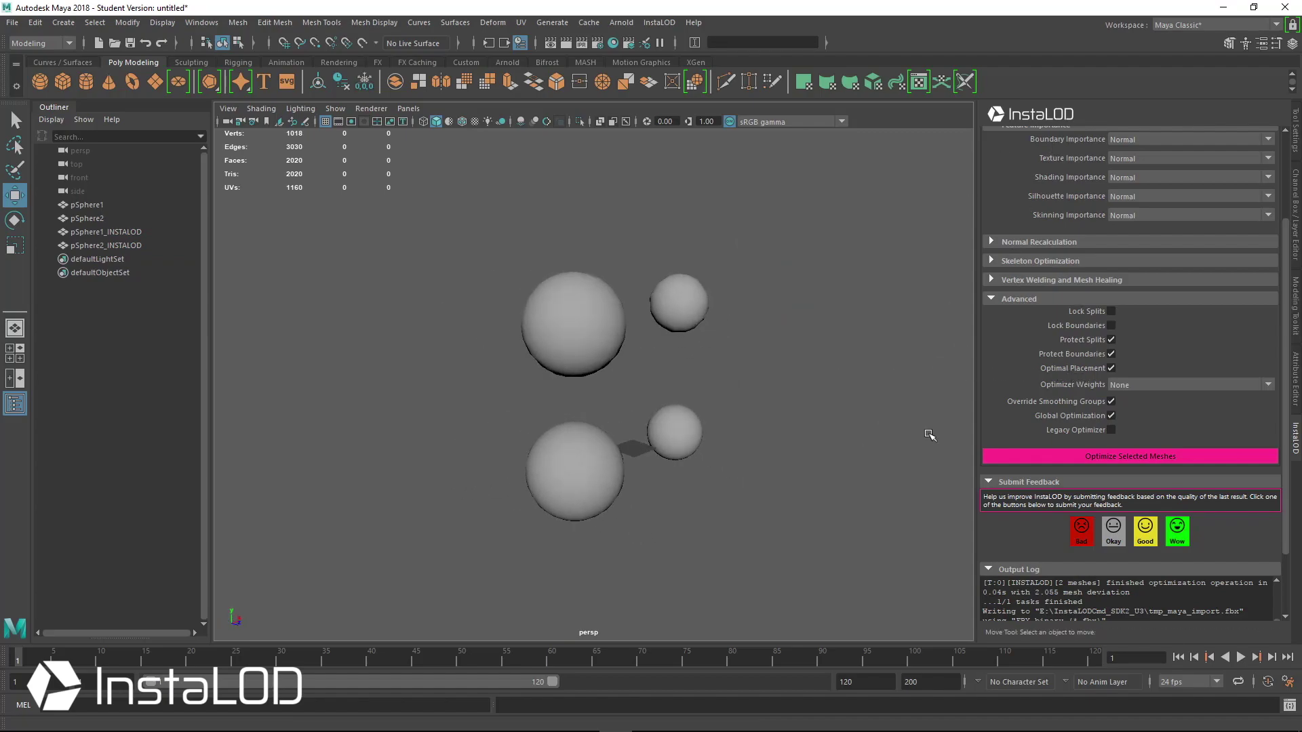
alt+drag(944, 421, 936, 393)
scroll(1019, 176, up, 3)
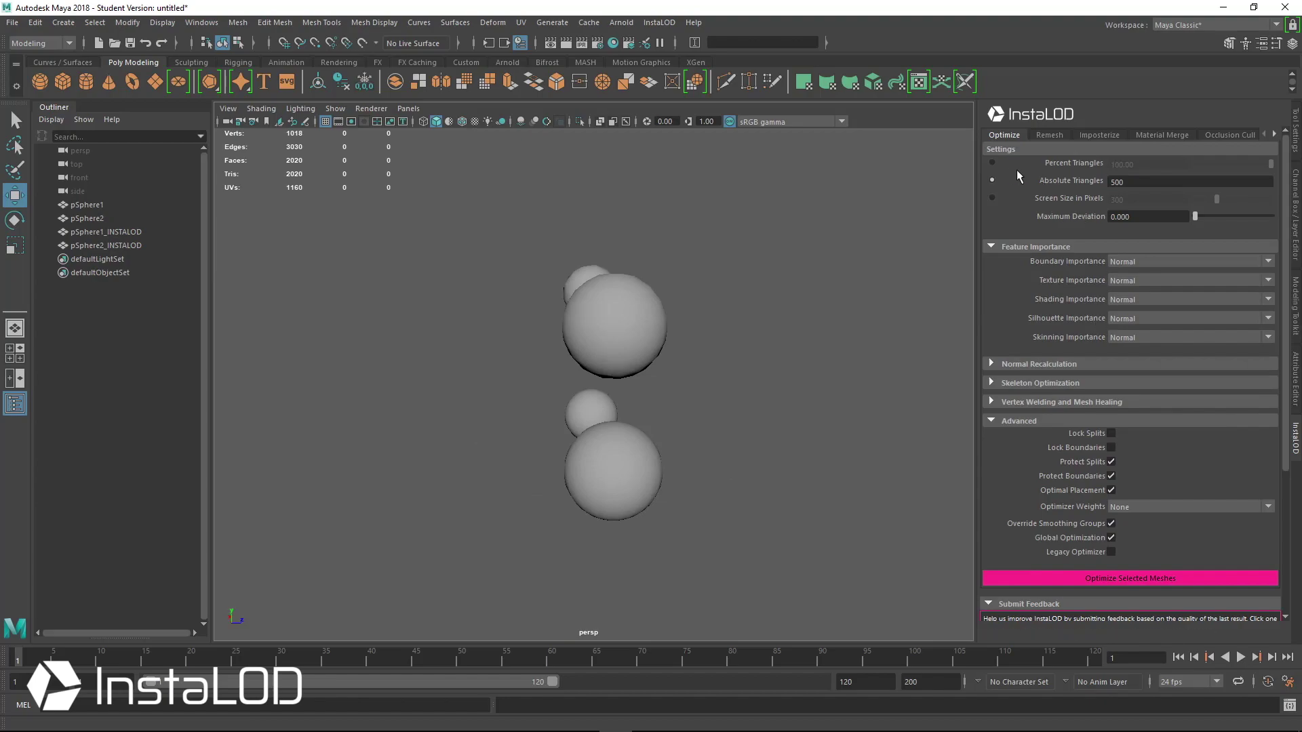
alt+drag(721, 433, 488, 305)
alt+right_drag(709, 410, 625, 389)
alt+middle_drag(625, 389, 649, 403)
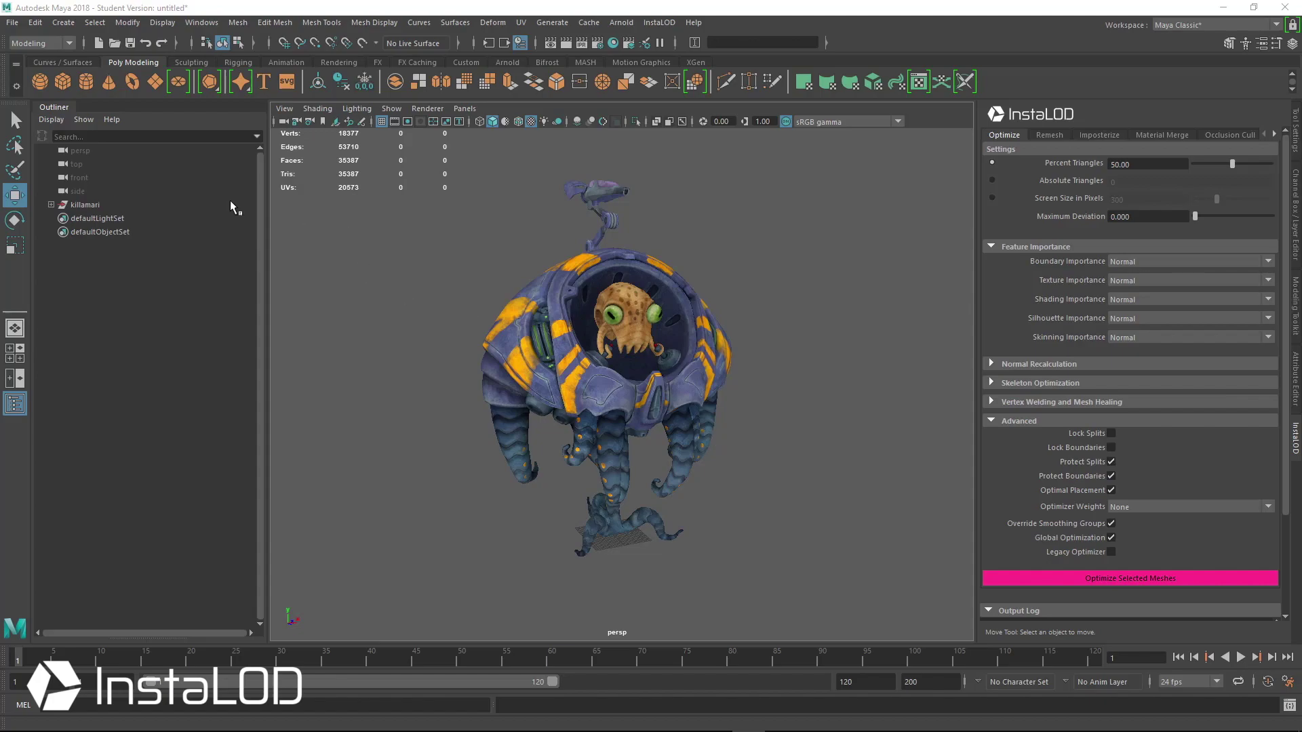
Expand the killamari group and examine its separate body, blast shield and eye meshes along with their polygon counts
click(111, 206)
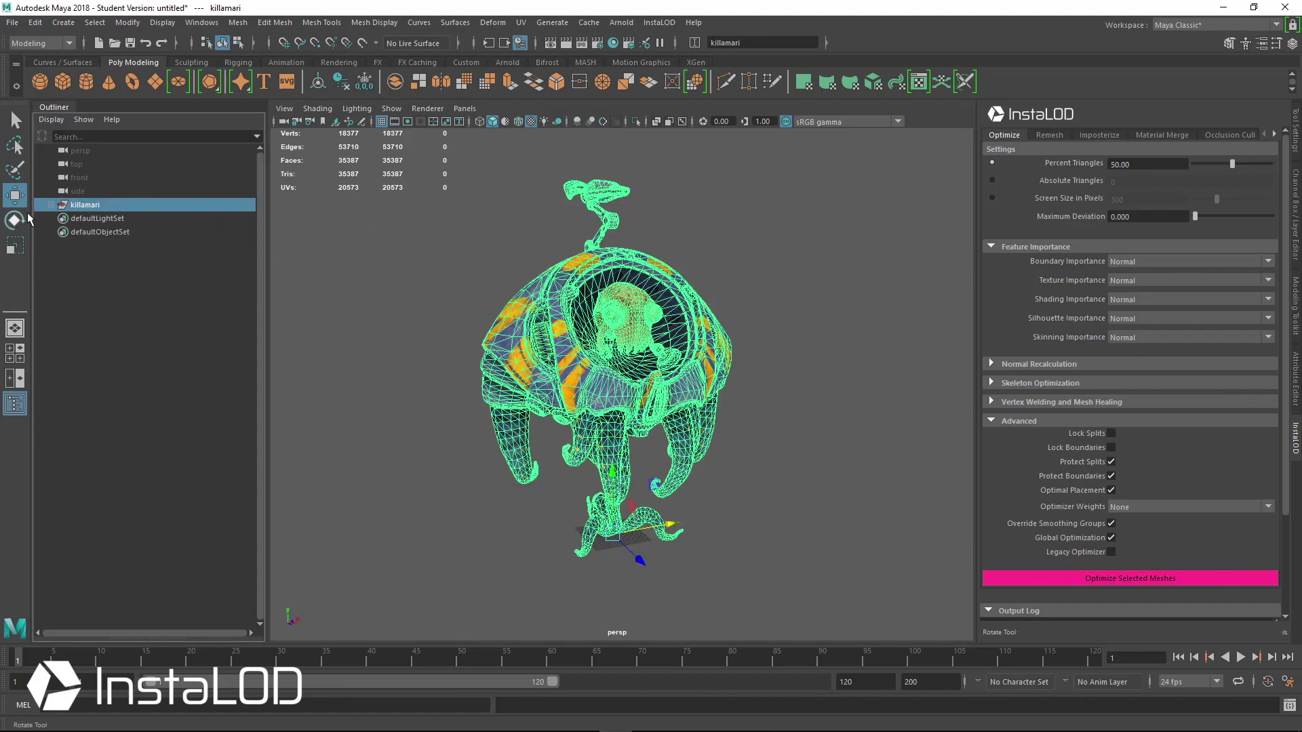
click(51, 205)
click(102, 219)
click(144, 244)
click(144, 259)
click(146, 299)
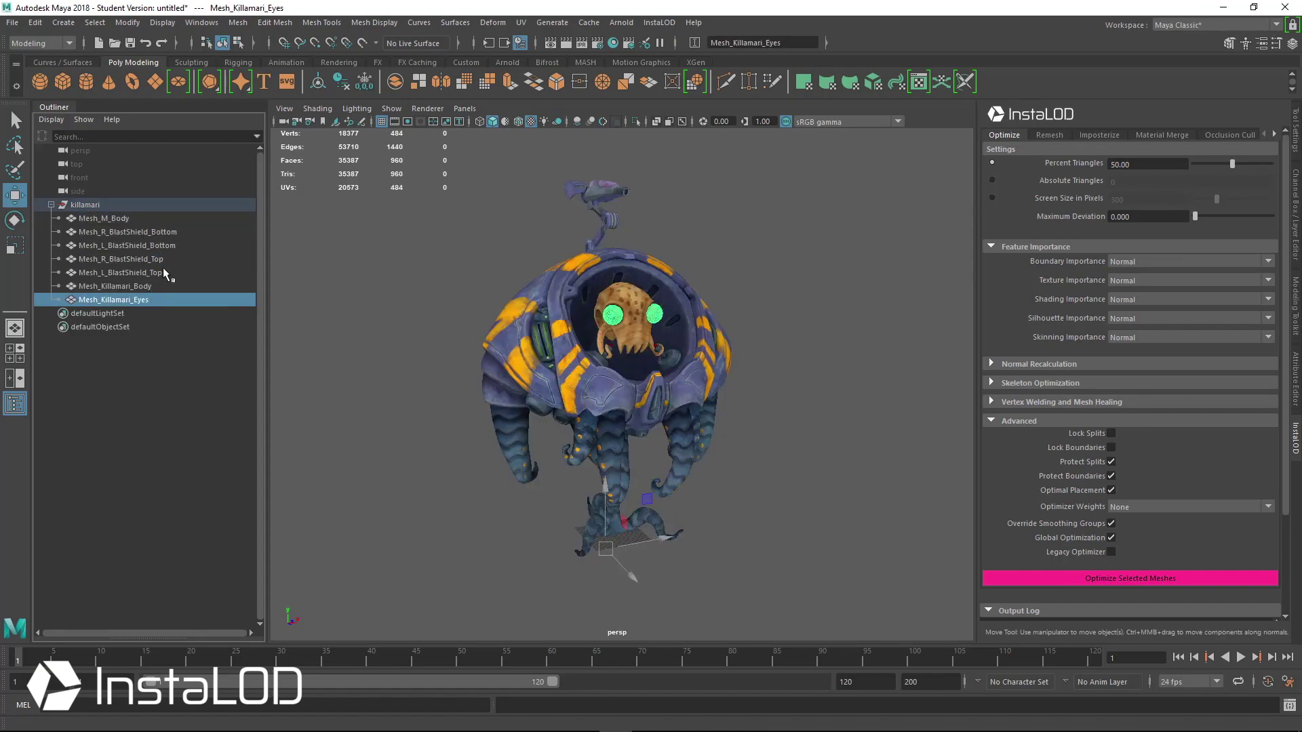
click(159, 271)
Optimize the whole killamari group to 50 percent triangles and move the optimized meshes beside the original model
click(85, 204)
click(52, 205)
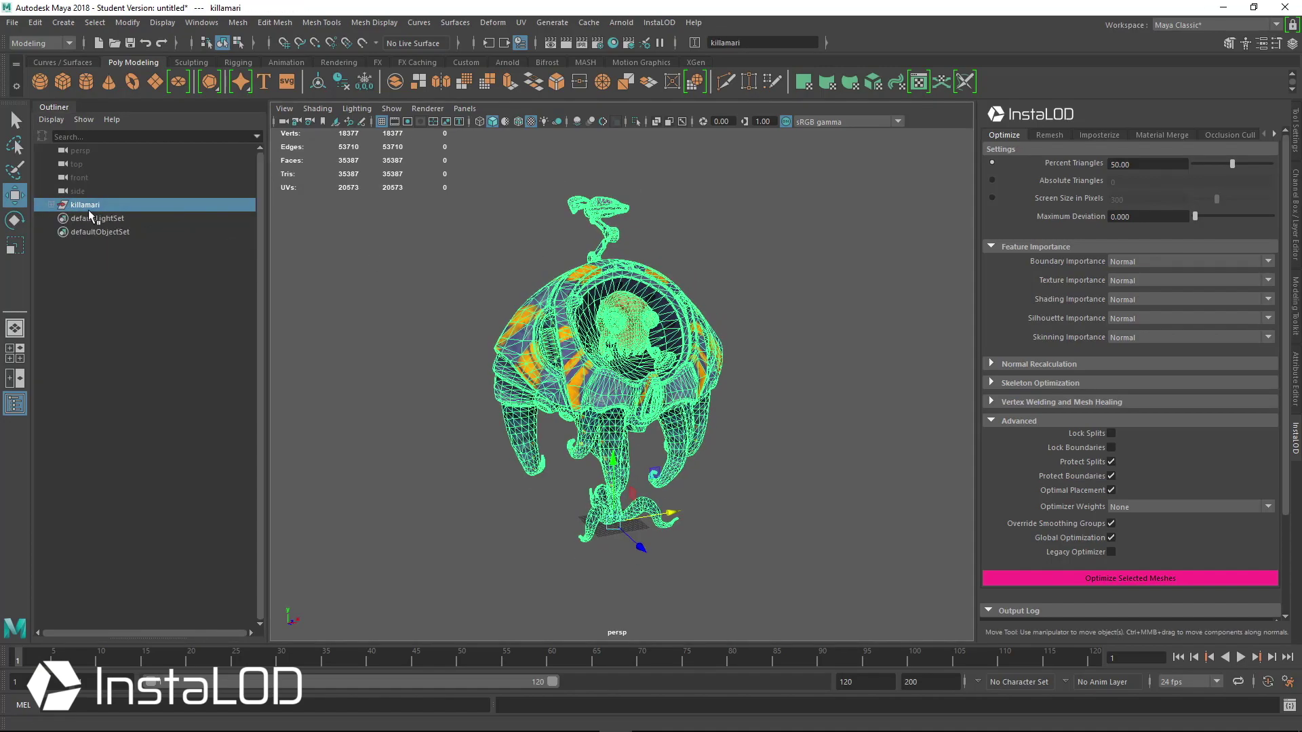
click(50, 205)
alt+middle_drag(753, 317, 706, 314)
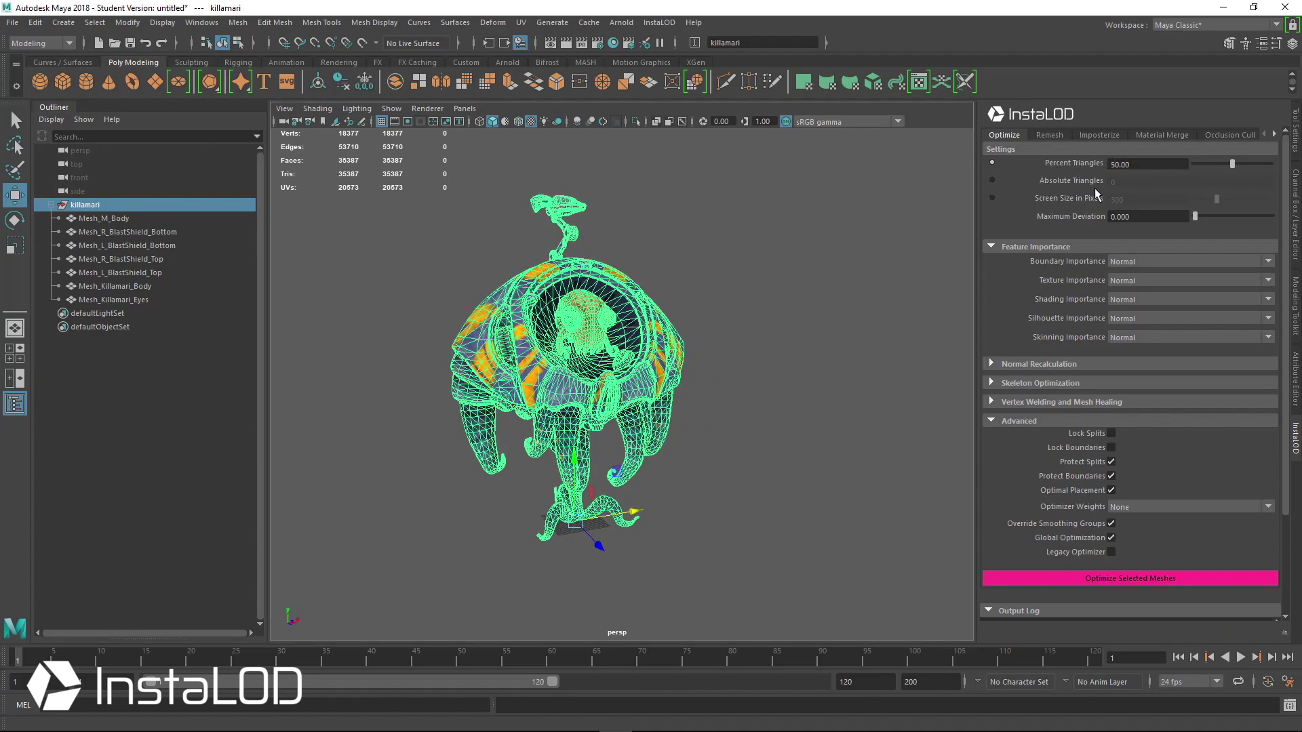
click(1130, 577)
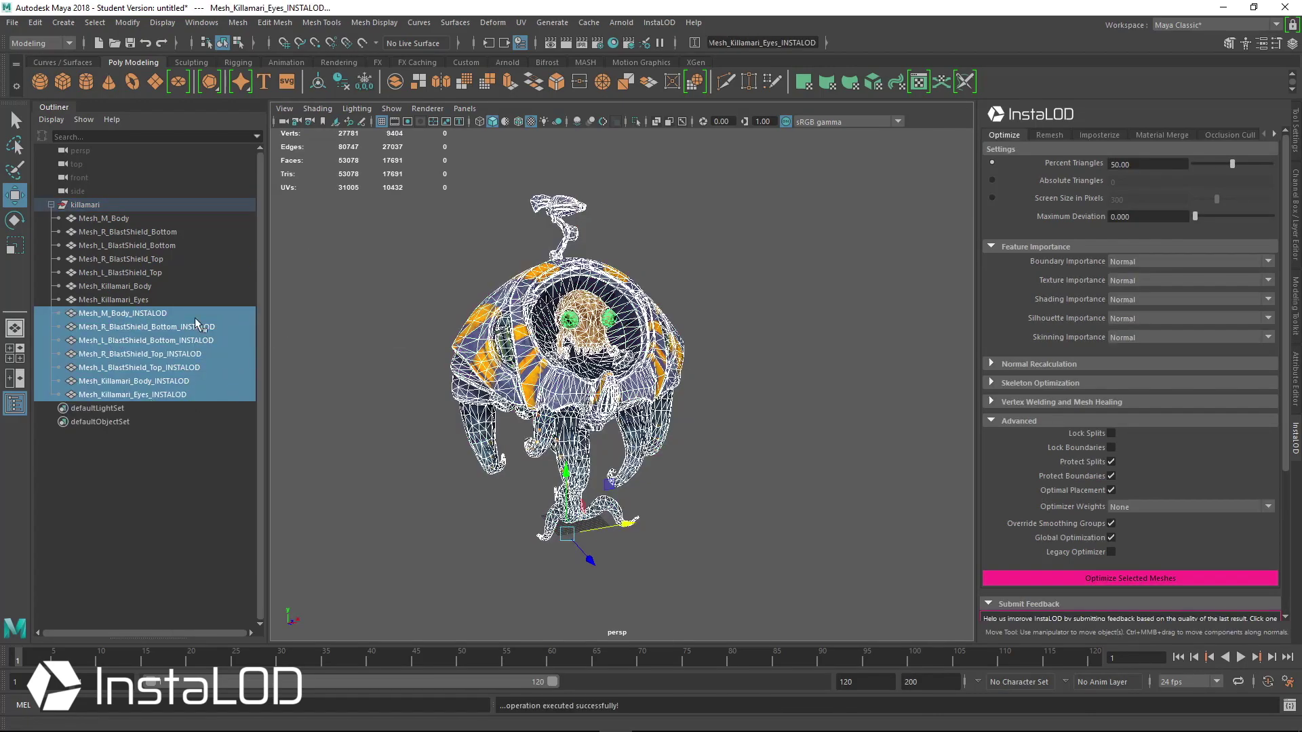
drag(587, 530, 817, 493)
scroll(766, 491, down, 1)
alt+drag(739, 489, 713, 485)
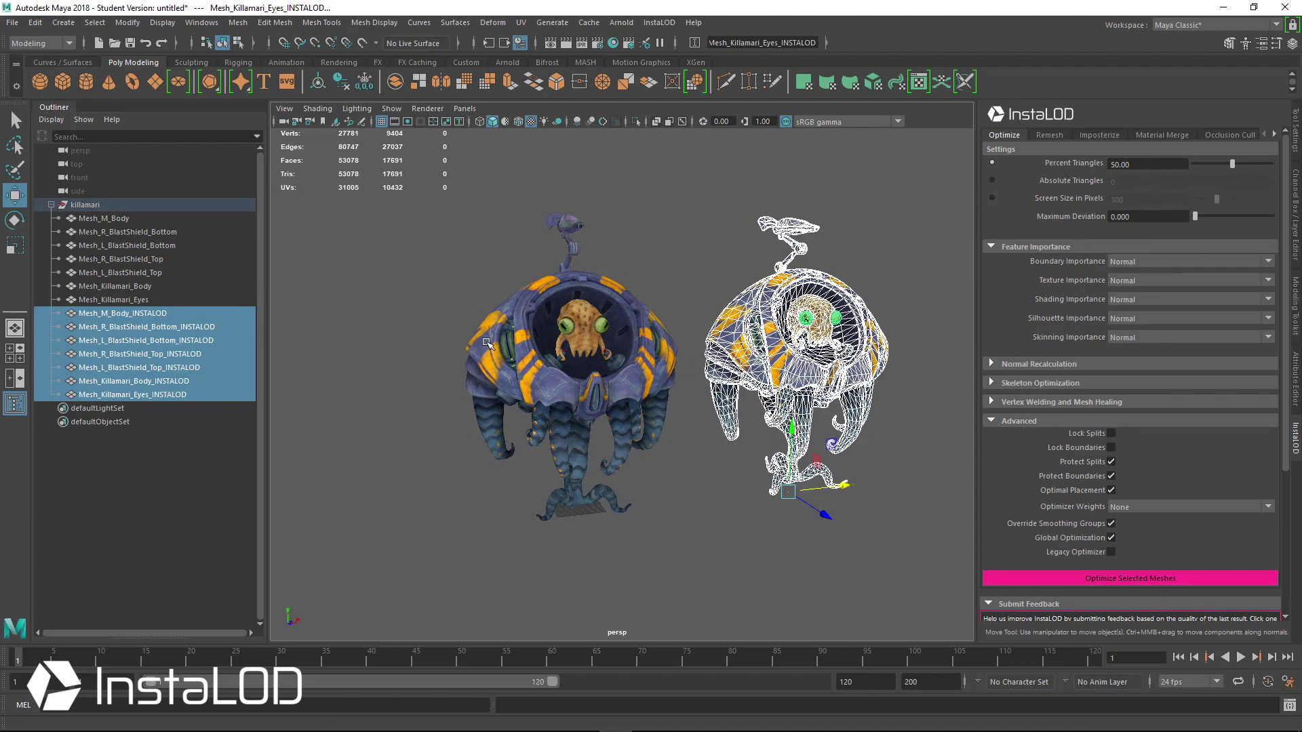
Delete the optimized killamari meshes made with the 50 percent target
key(Delete)
scroll(534, 329, up, 2)
alt+middle_drag(523, 319, 551, 333)
Select the killamari group, set Percent Triangles to 100, and save the optimize settings as batch profile LOD0
click(118, 203)
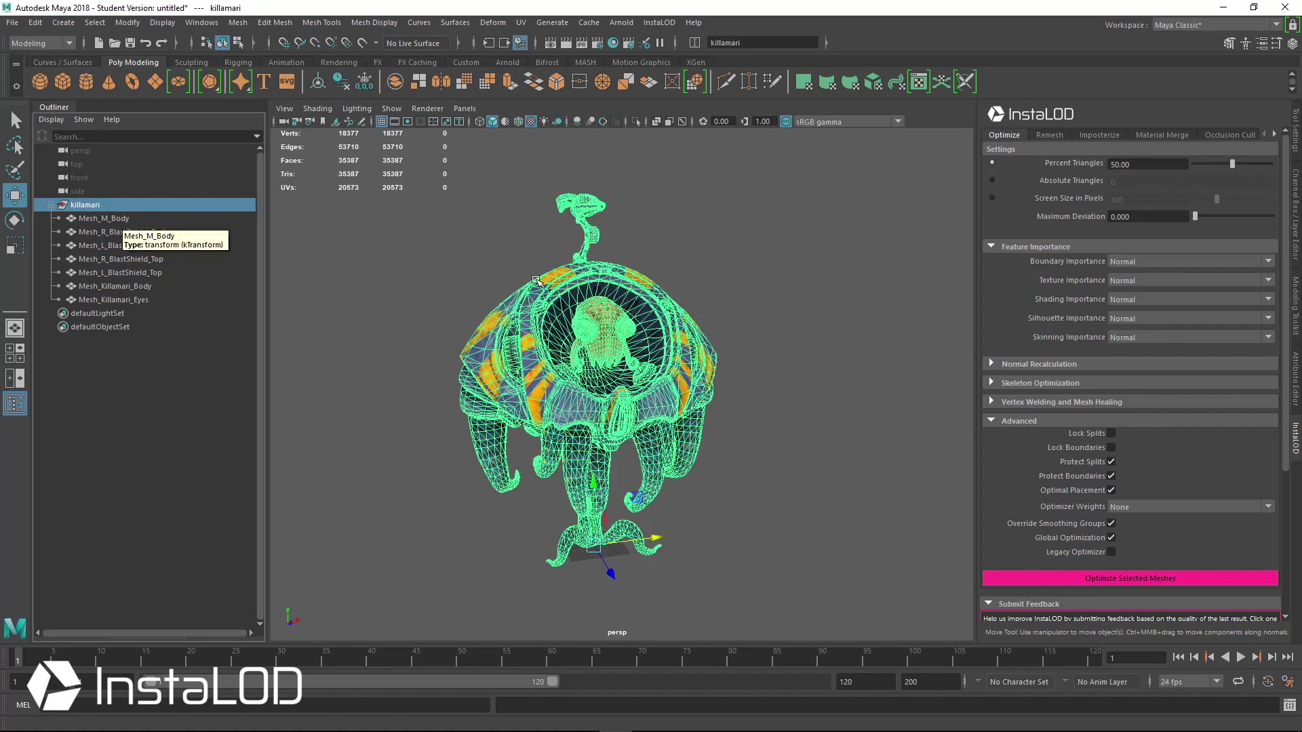
drag(1137, 165, 1058, 163)
text(100)
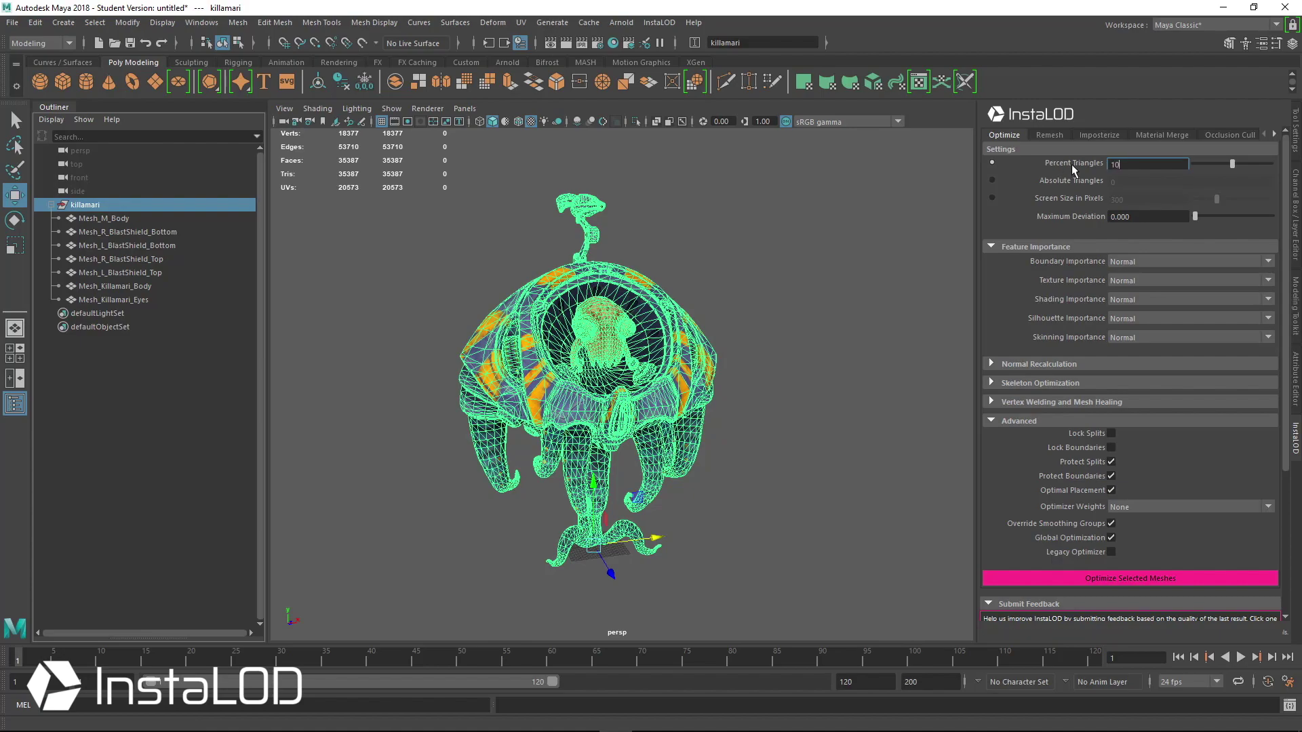
key(Return)
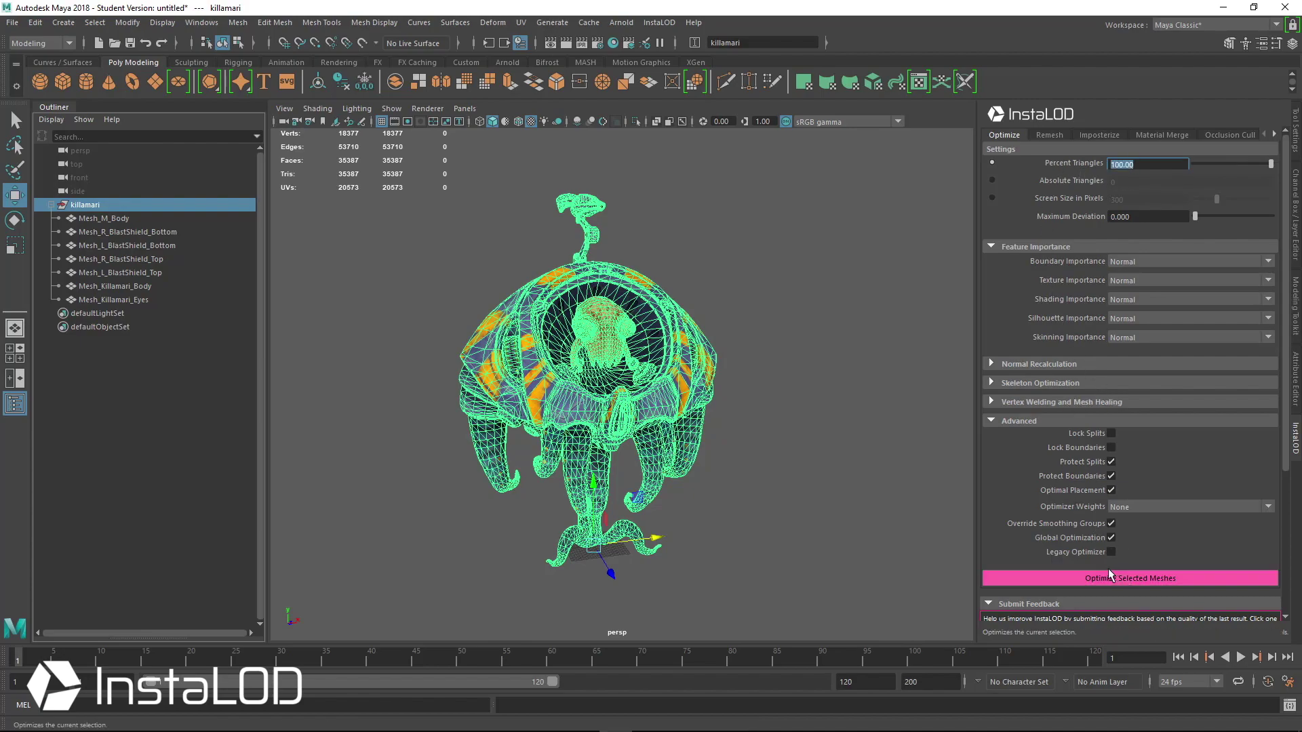
right_click(1060, 579)
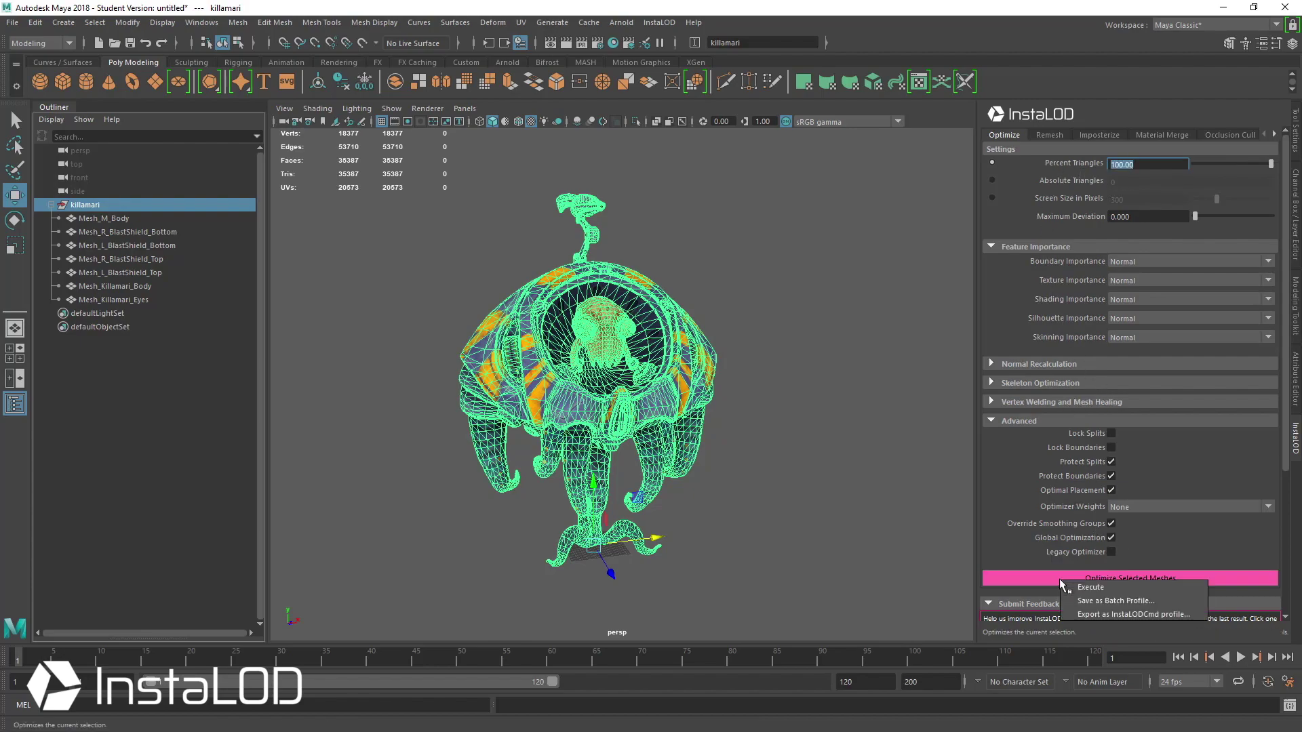
click(1101, 602)
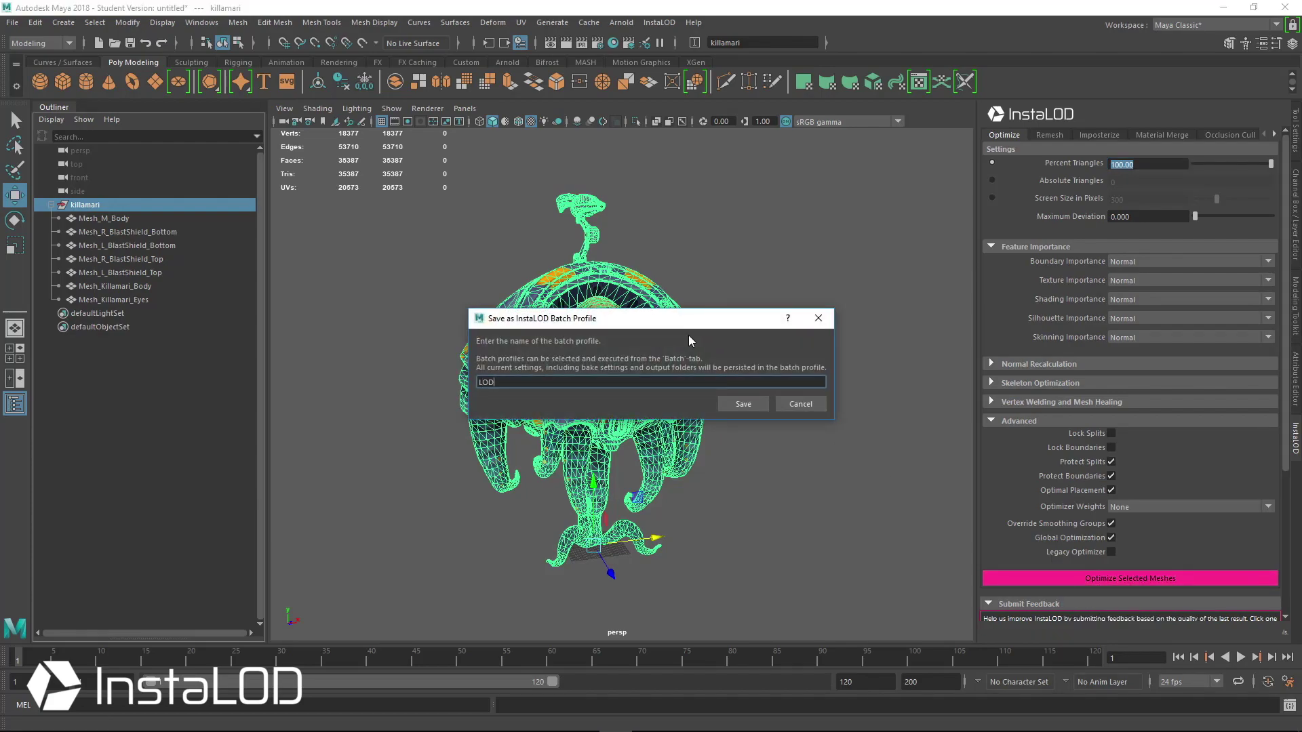
click(743, 404)
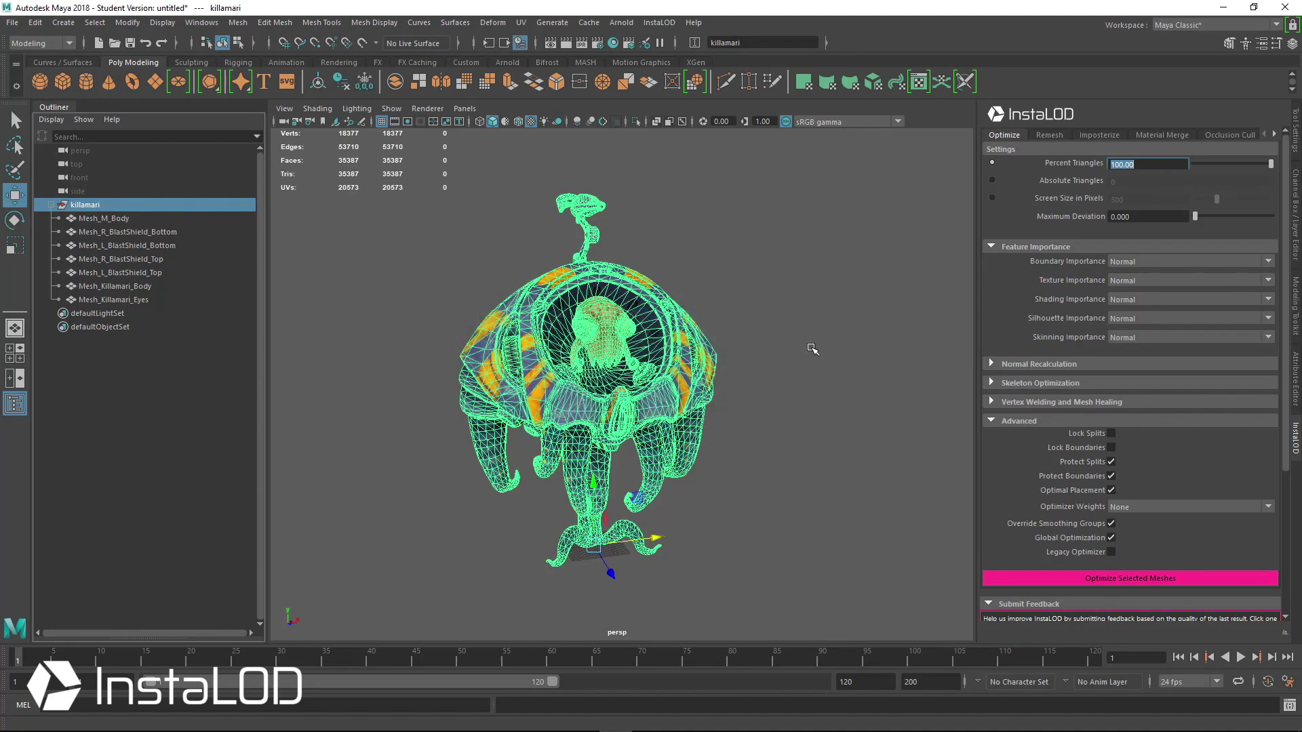
Set Percent Triangles to 50 and save the optimize settings as batch profile LOD1
text(50)
key(Return)
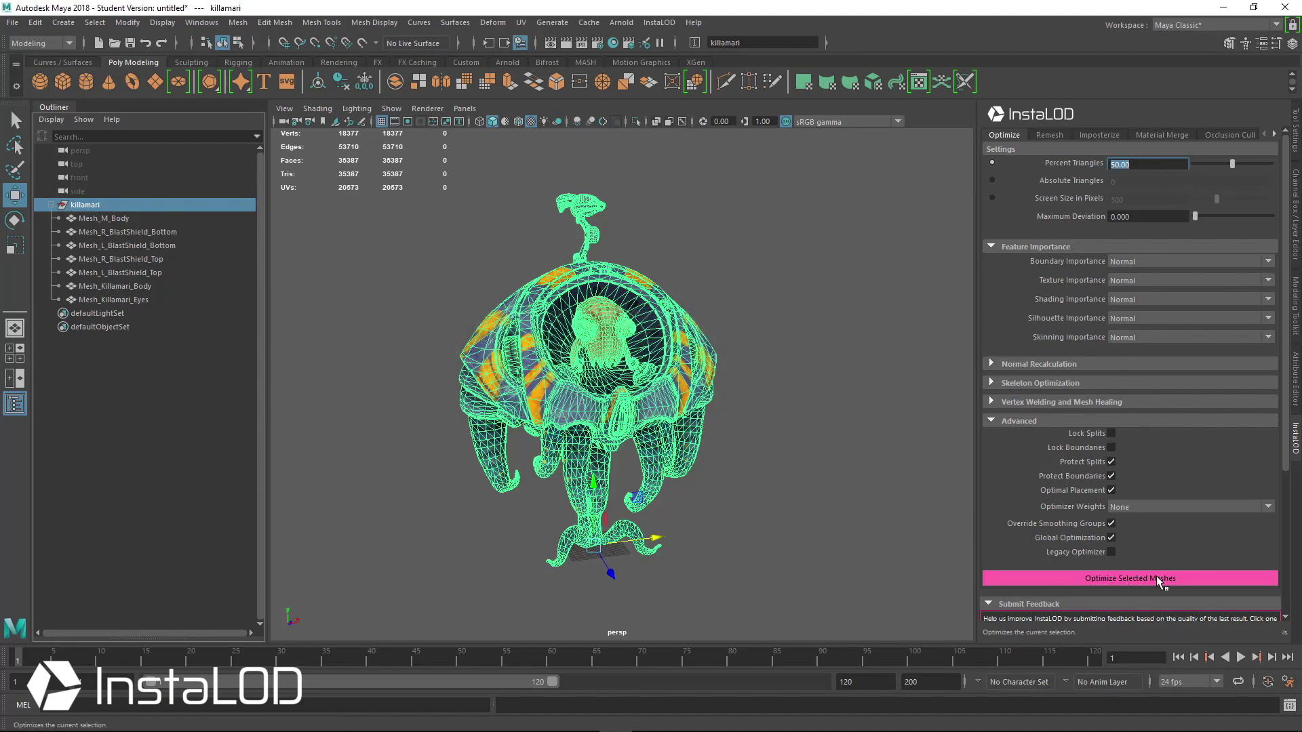
right_click(1159, 581)
click(1201, 598)
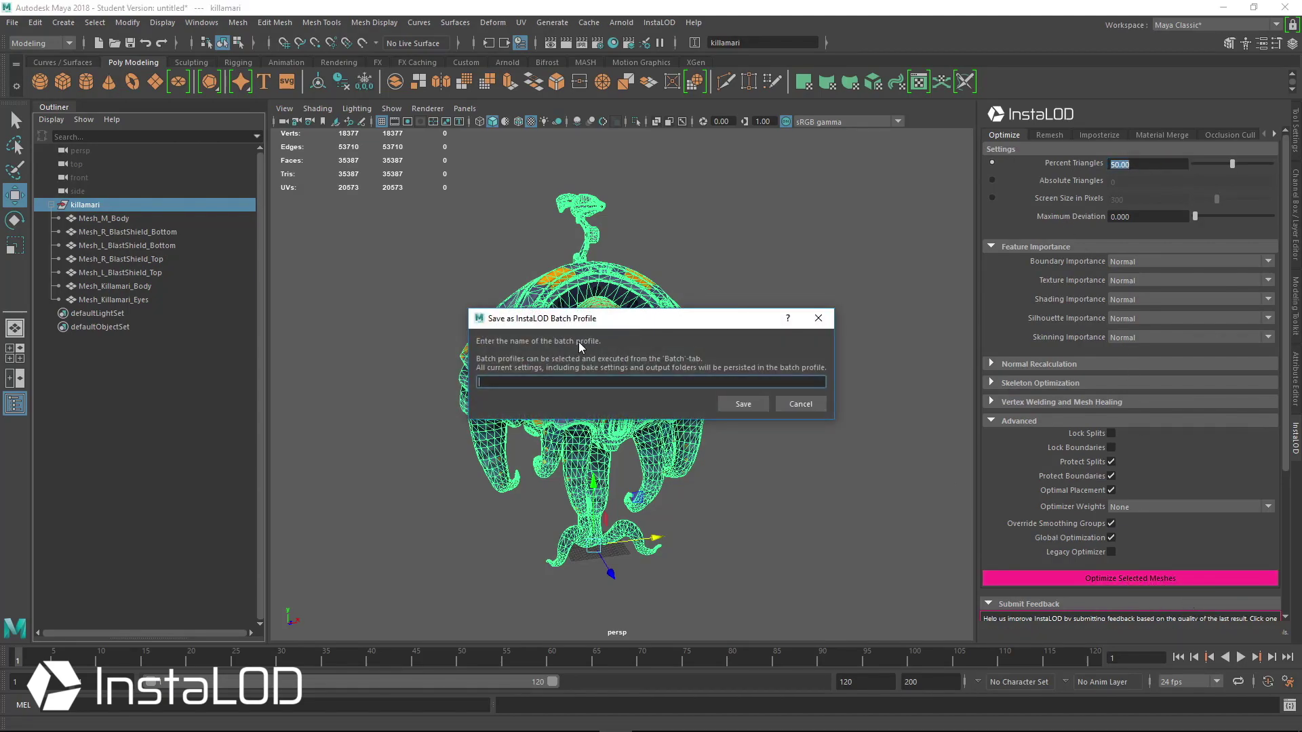
text(LOD1)
click(742, 400)
Set Percent Triangles to 25 and save the optimize settings as batch profile LOD2
text(25)
key(Return)
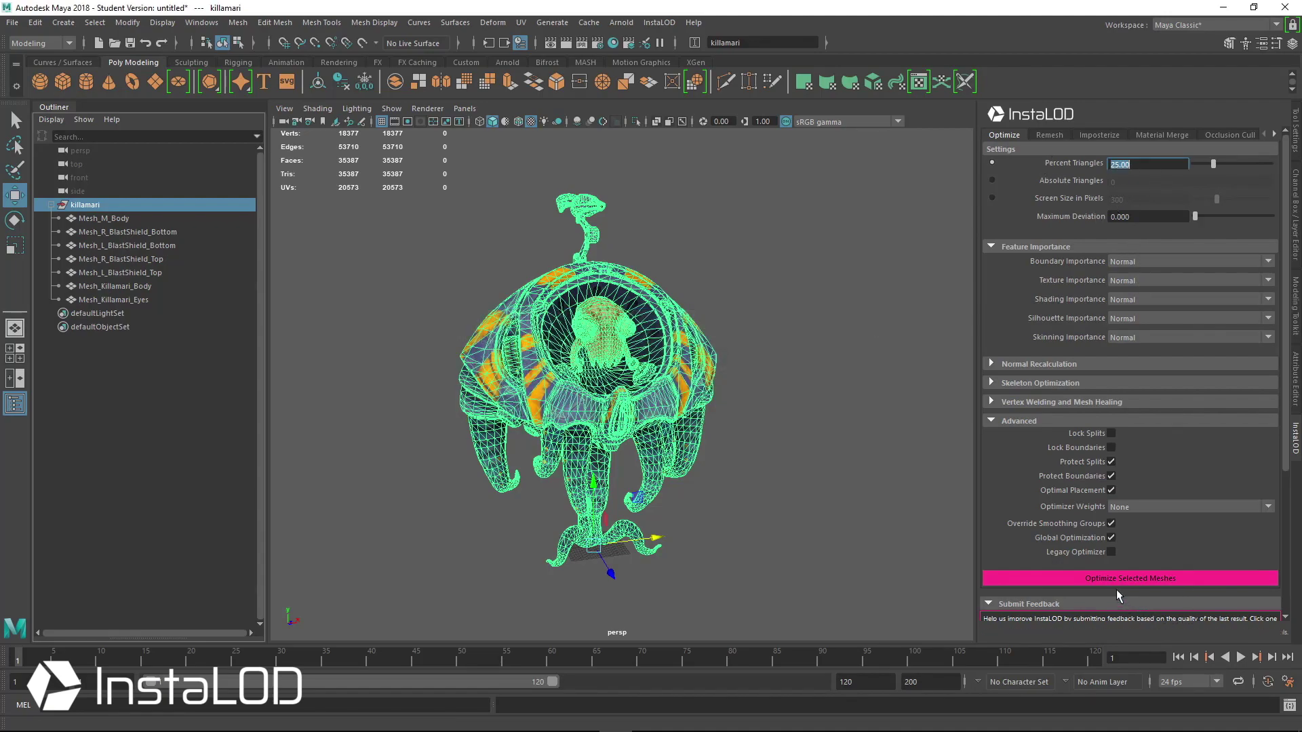
right_click(1118, 580)
click(1134, 604)
text(L)
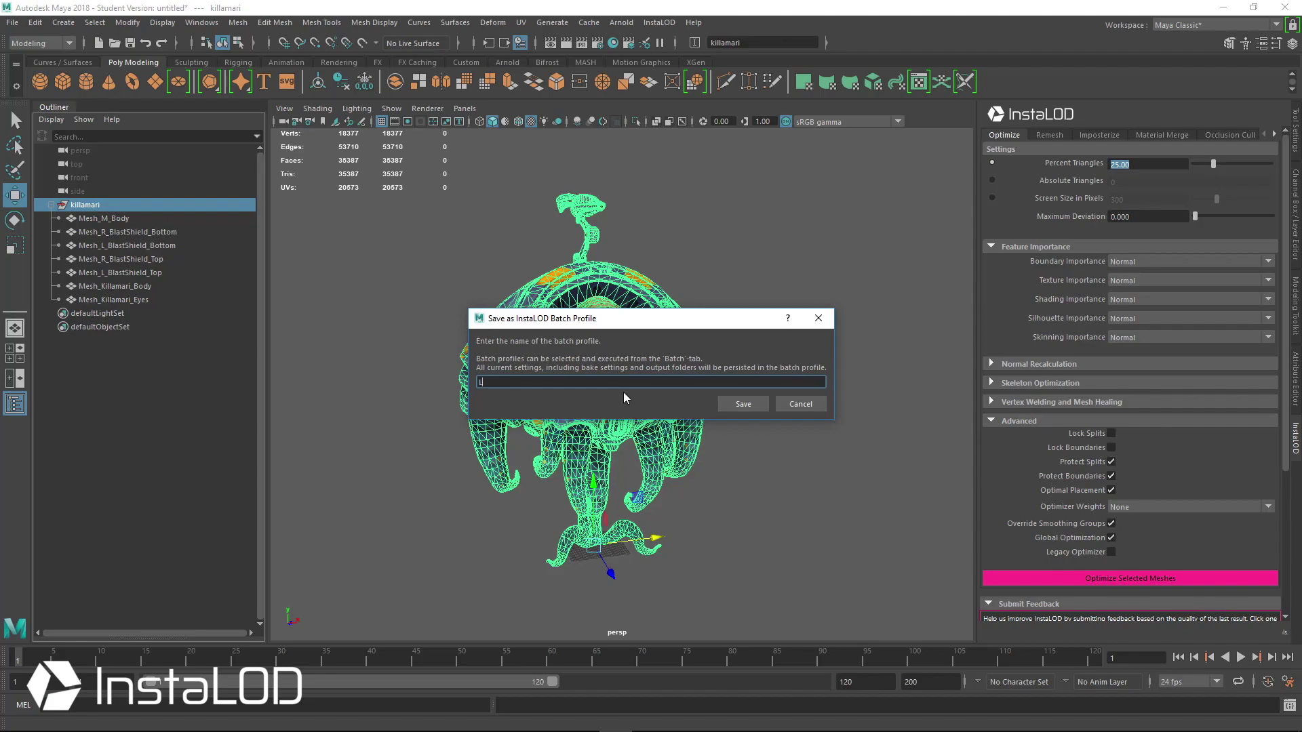
text(OD25)
key(Return)
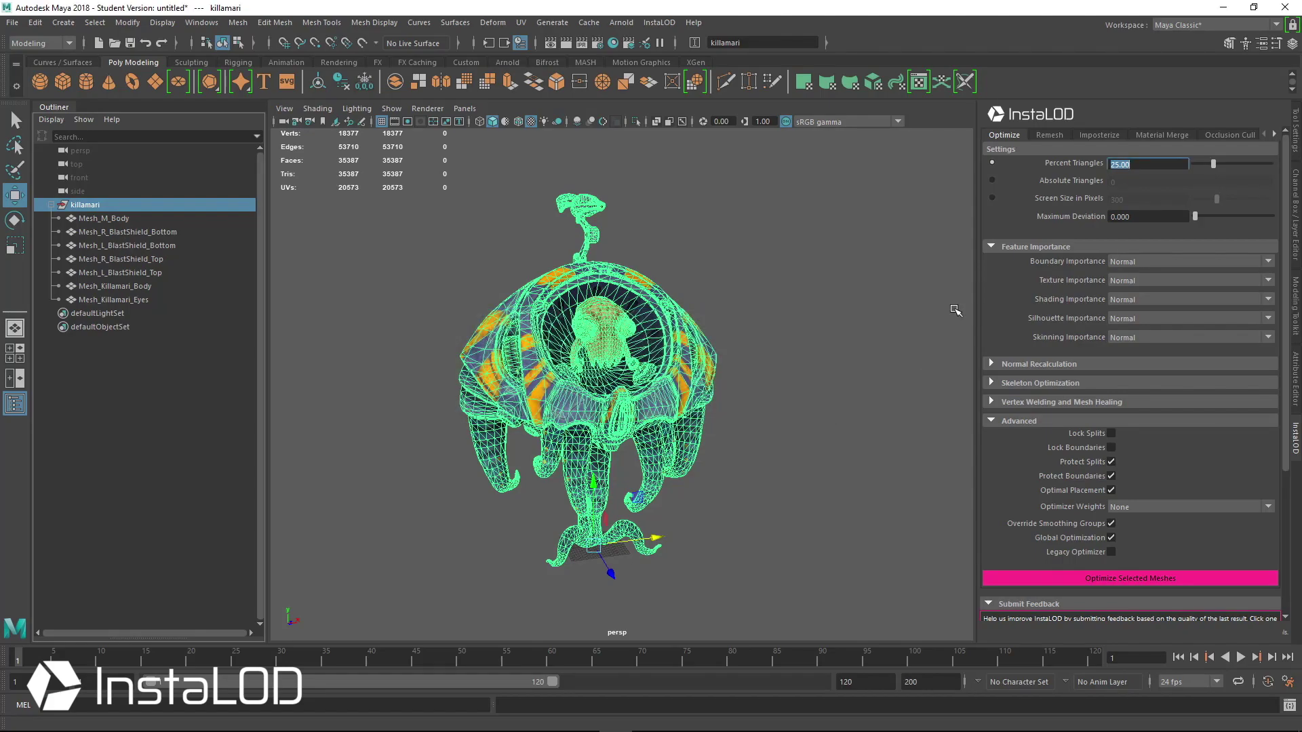
Set Percent Triangles to 12.5 and save the optimize settings as batch profile LOD3
text(12.5)
key(Return)
right_click(1079, 576)
click(1134, 604)
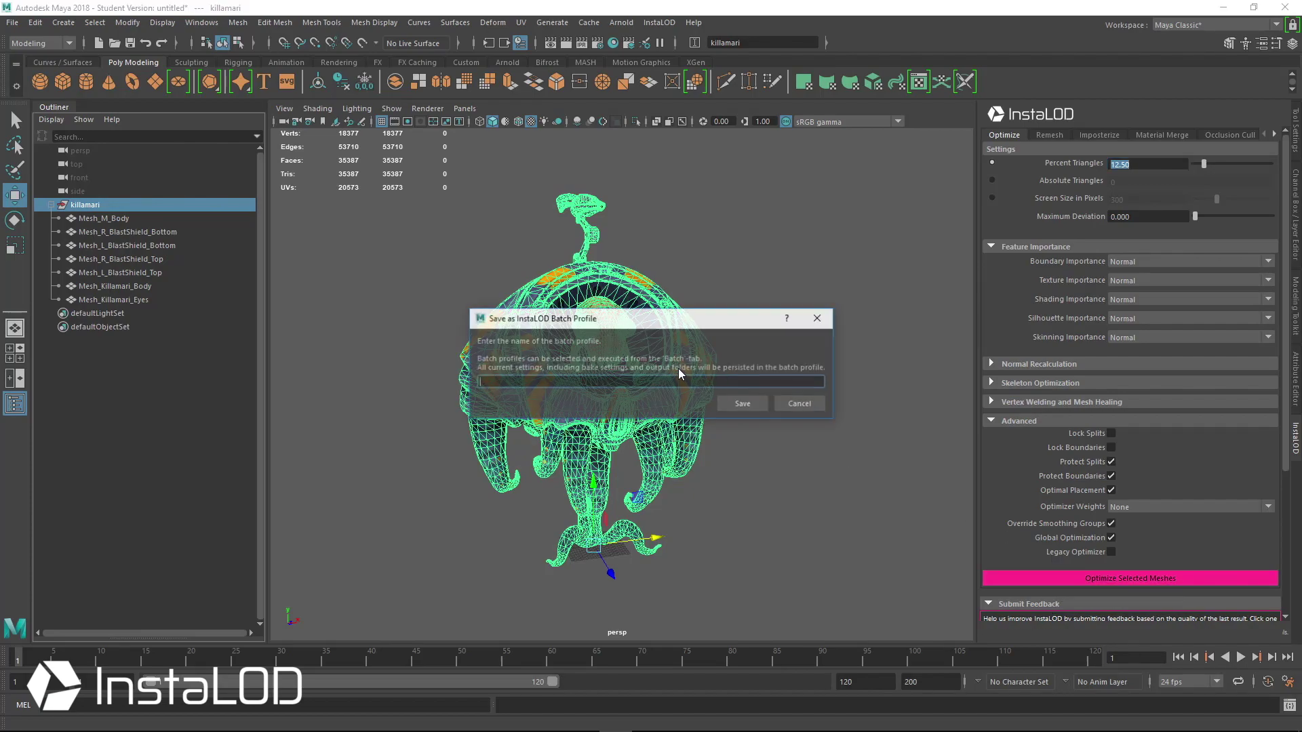
text(LOD3)
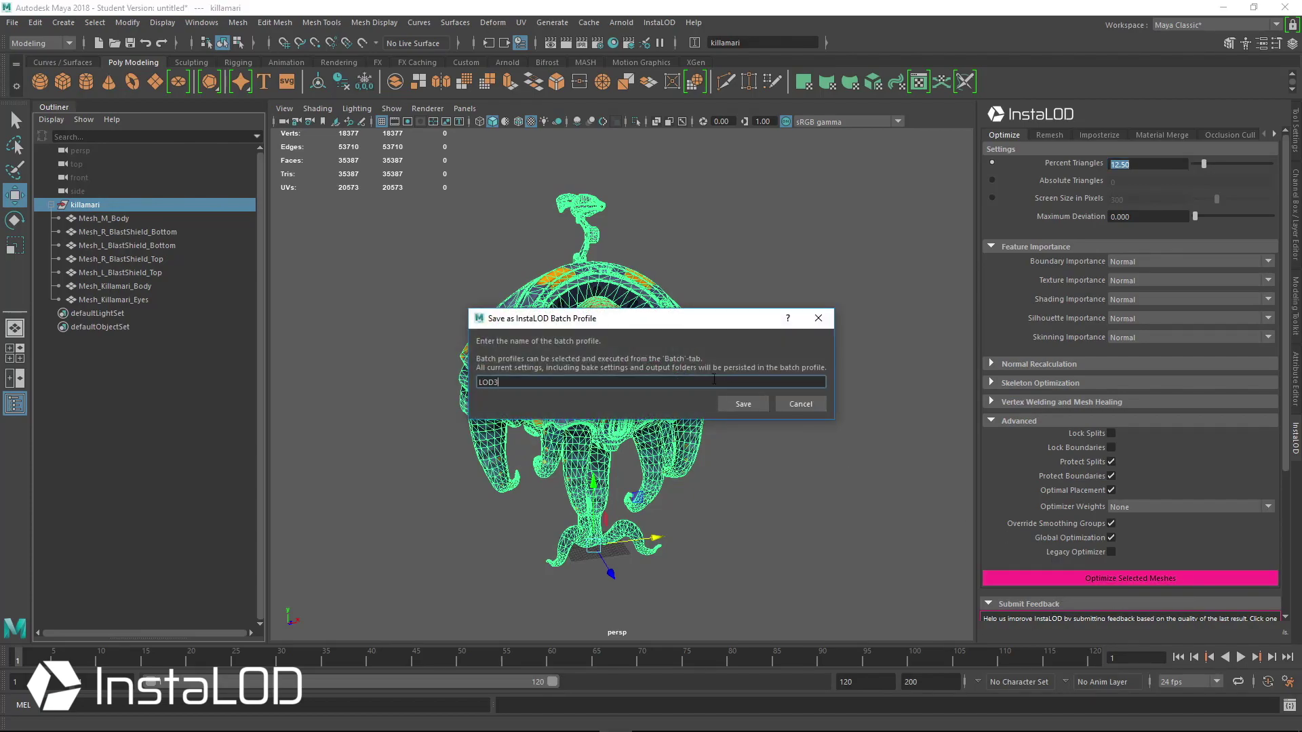
click(742, 404)
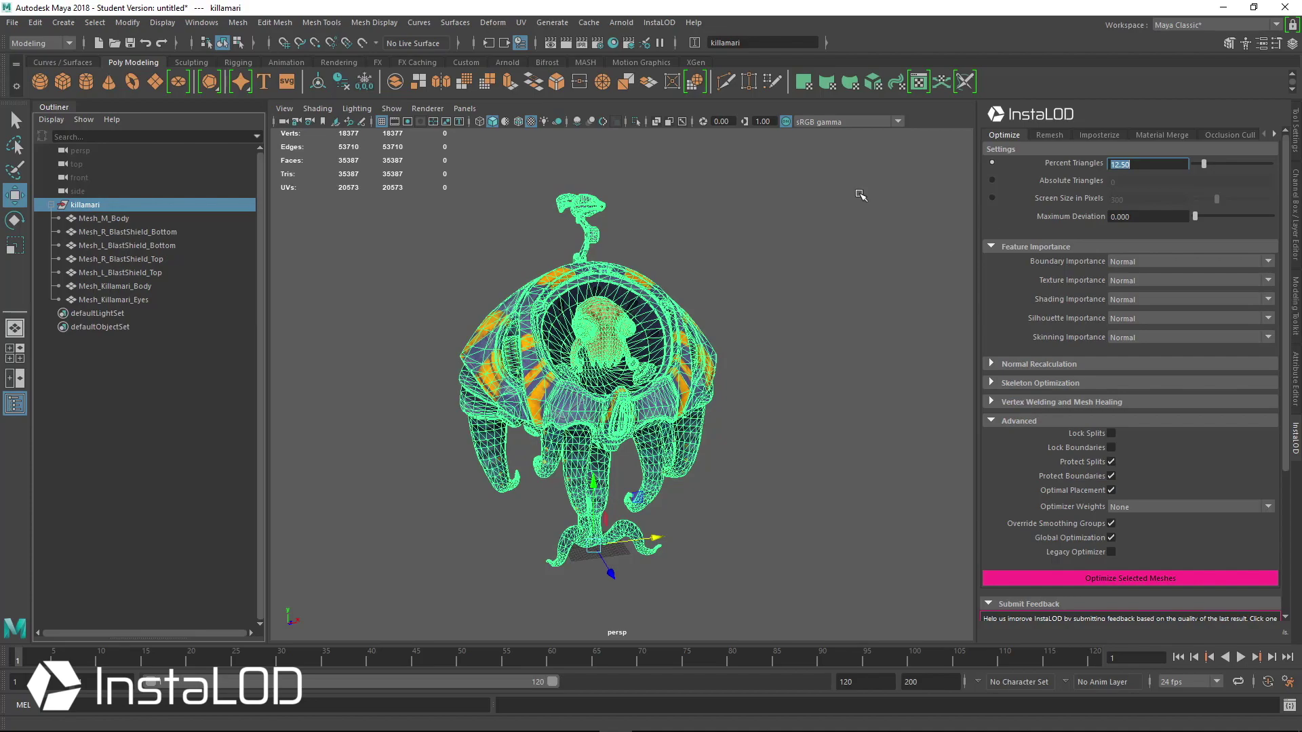
Include the LOD0, LOD1, LOD2 and LOD3 profiles in a batch and execute it on the killamari group
click(1274, 135)
click(1272, 135)
click(1272, 134)
click(1272, 135)
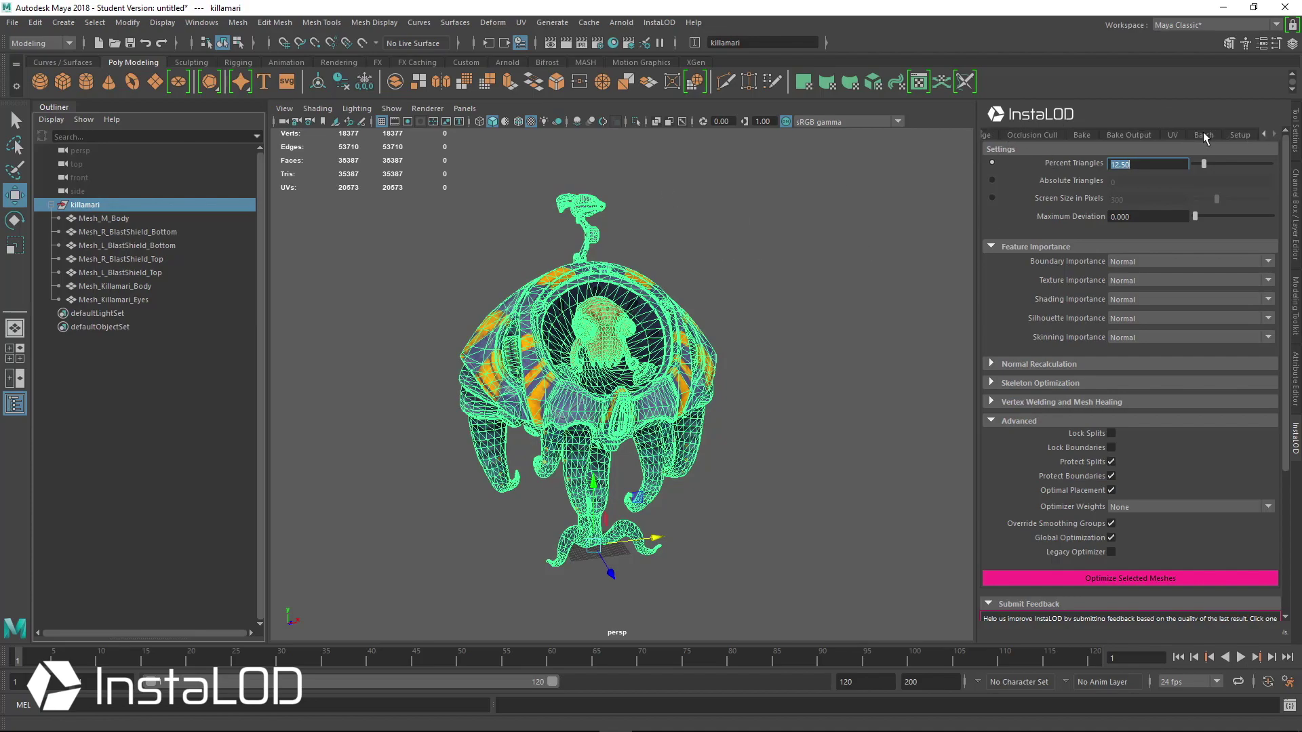
click(1204, 135)
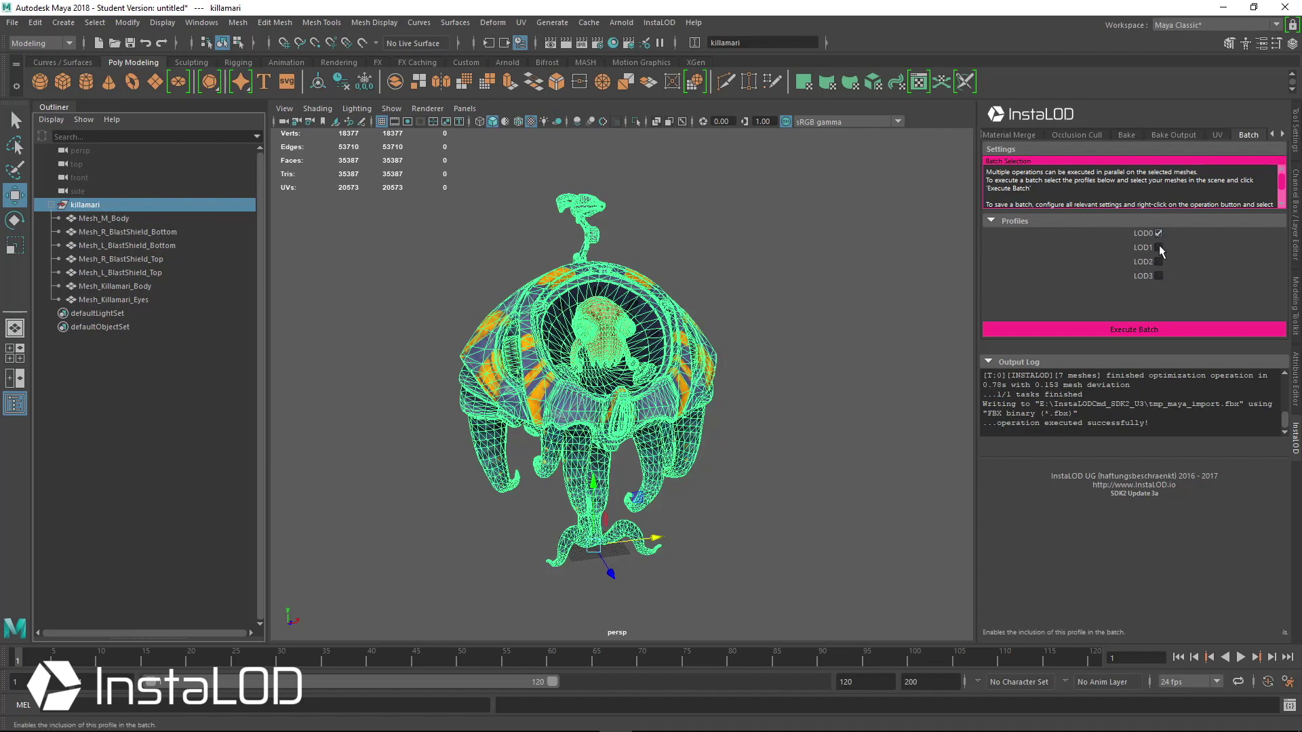
click(1159, 262)
click(1158, 275)
click(1080, 327)
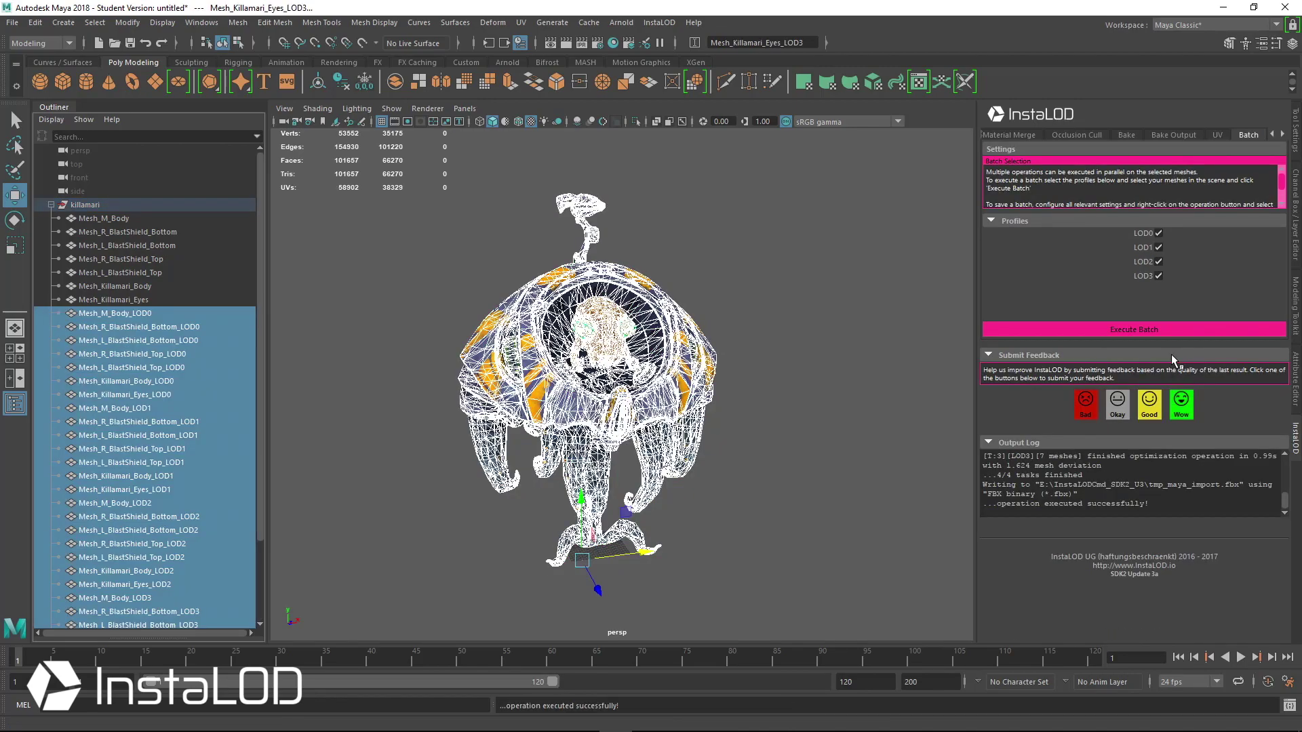
Move the seven LOD0 meshes, from Mesh_M_Body_LOD0 to Mesh_Killamari_Eyes_LOD0, about 107 cm along X beside the original character
alt+right_drag(615, 451, 254, 392)
alt+middle_drag(255, 393, 224, 370)
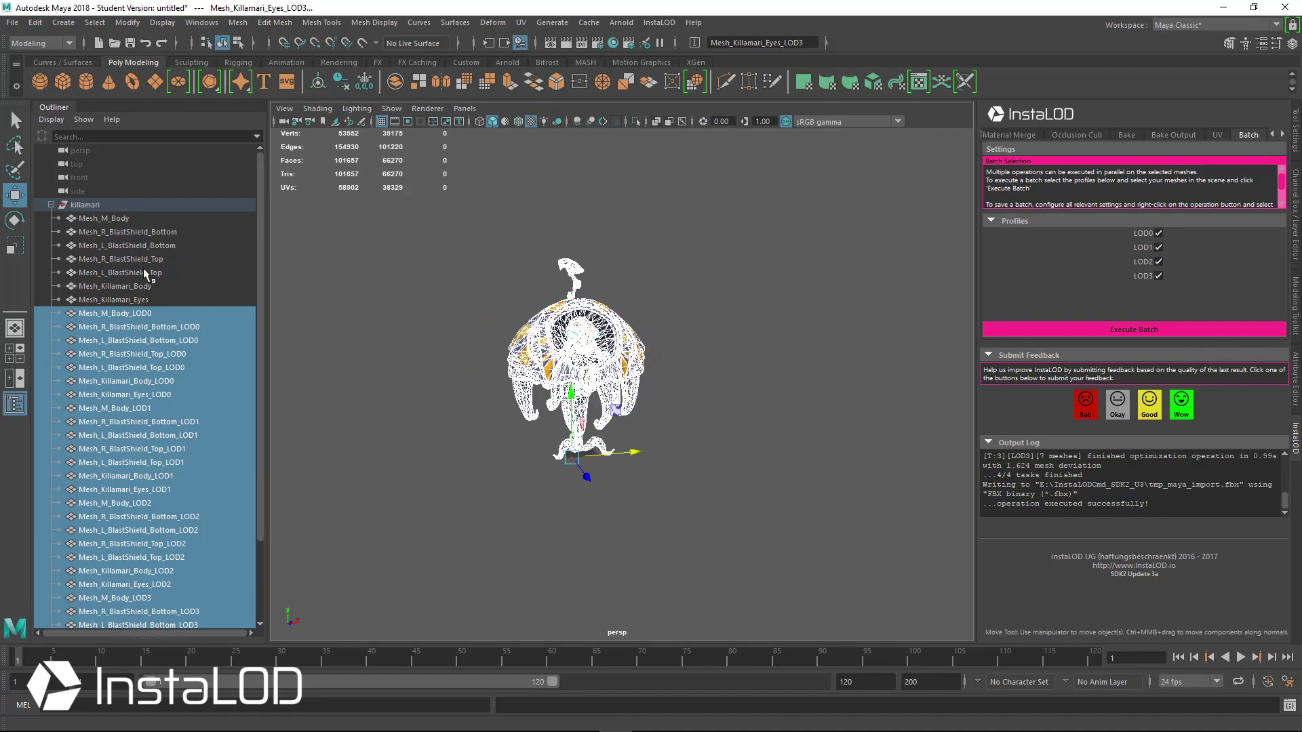
click(137, 220)
shift+click(150, 299)
click(158, 313)
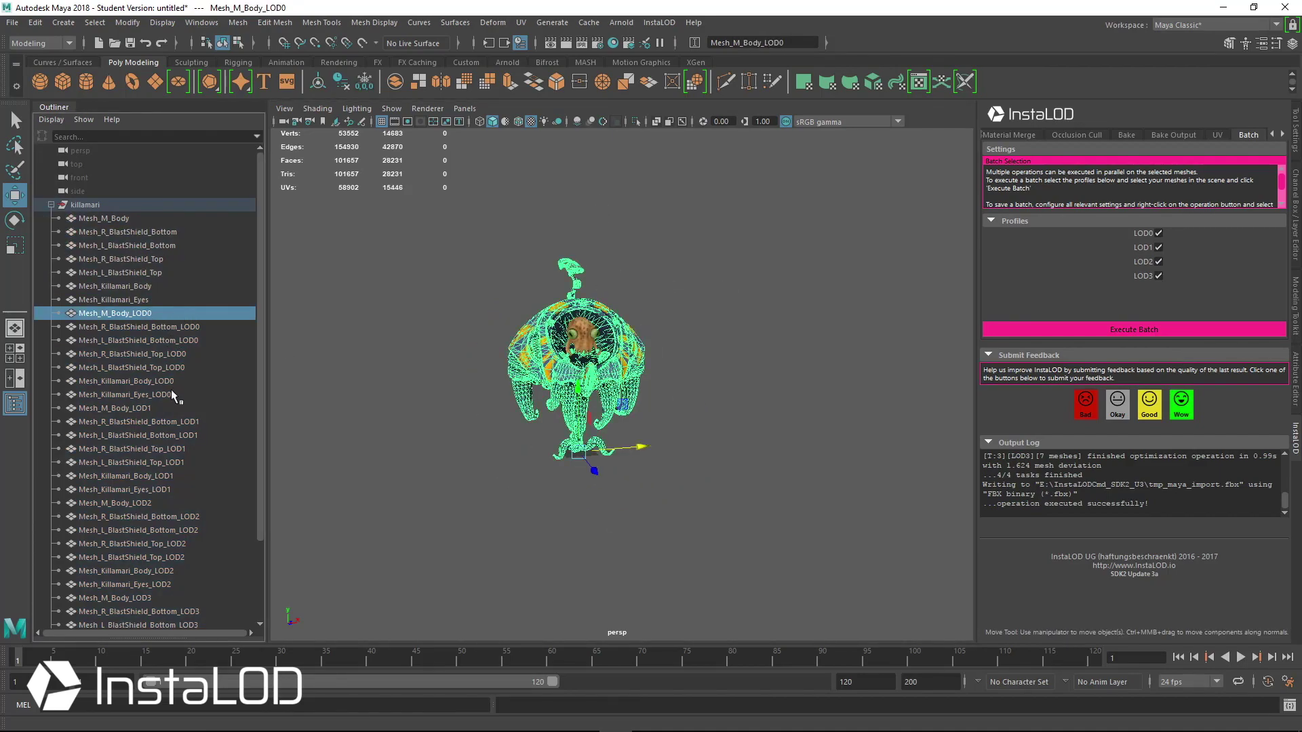
shift+click(175, 395)
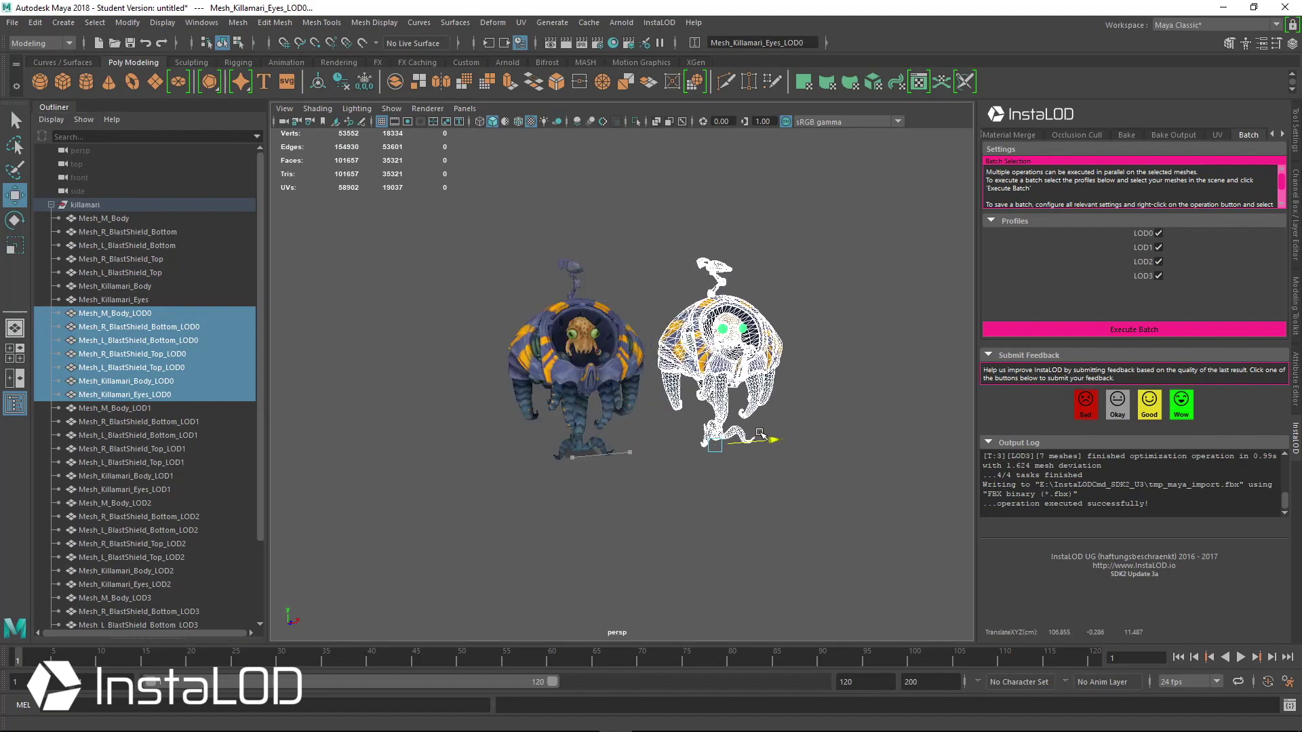
drag(305, 261, 466, 503)
drag(532, 306, 591, 413)
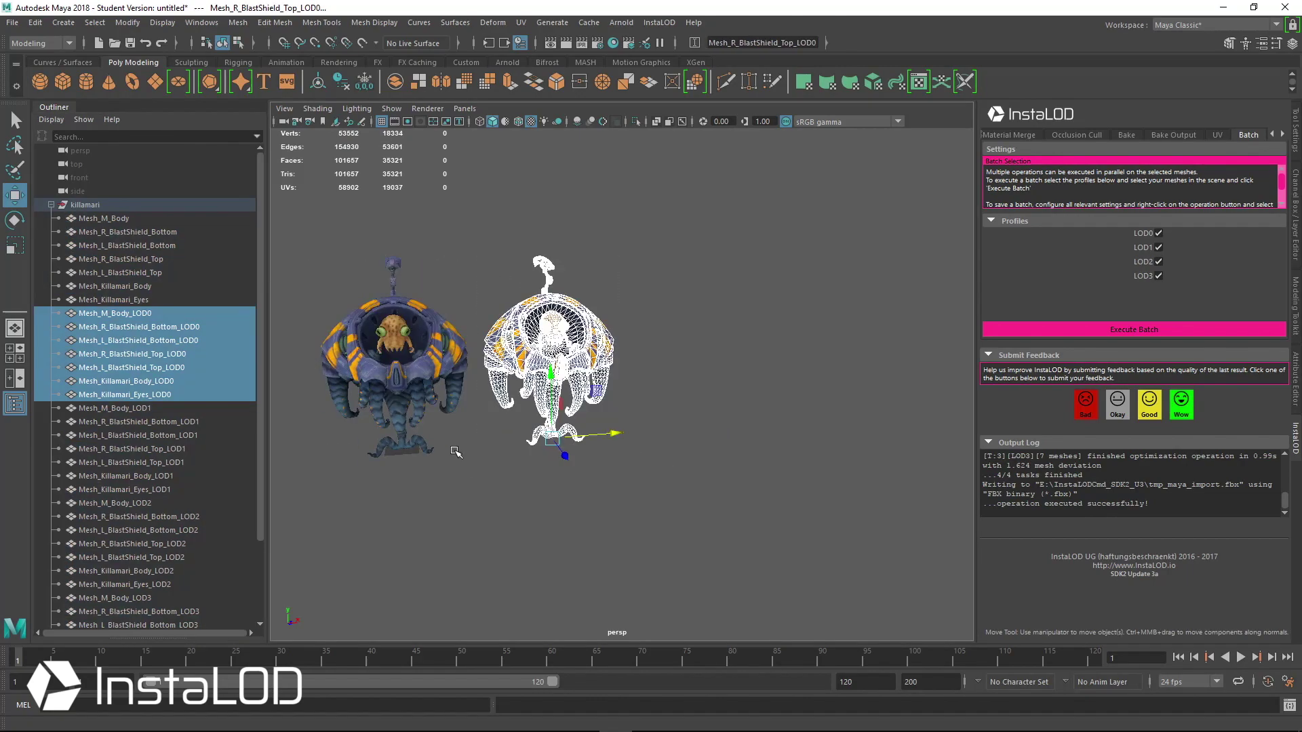
Move the LOD1 meshes along X beyond the LOD0 copy, and the LOD2 meshes about 331 cm along X beyond those
click(155, 408)
shift+click(233, 489)
drag(448, 448, 719, 428)
click(186, 502)
shift+click(183, 583)
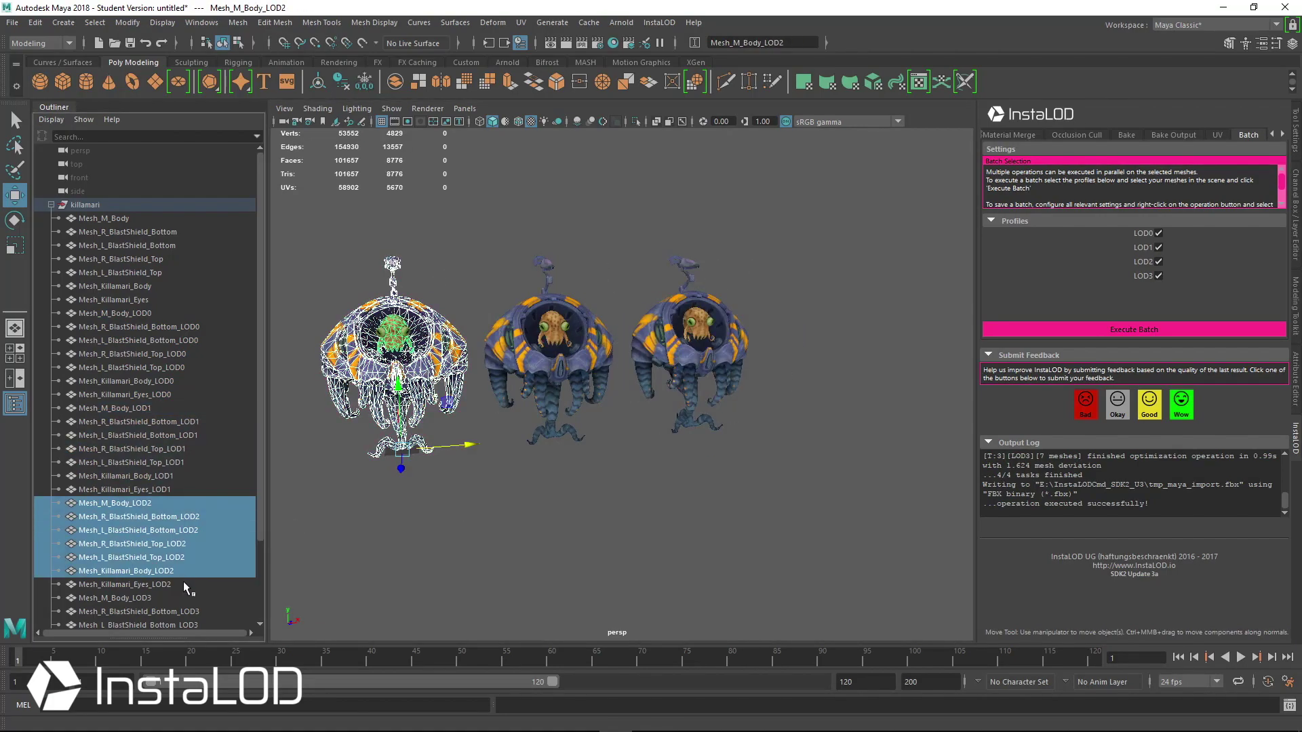
drag(455, 450, 853, 417)
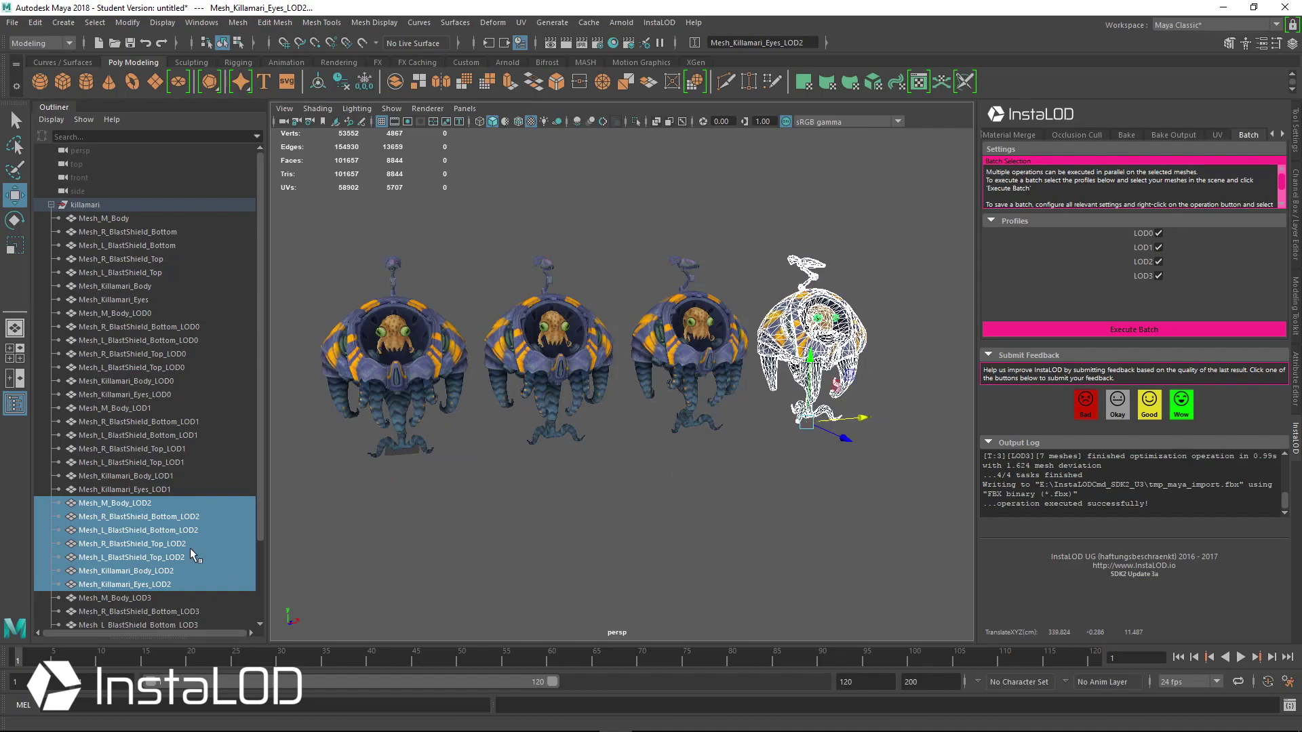
Move the seven LOD3 meshes along X to the far end of the row, beyond the LOD2 copy
scroll(189, 548, down, 3)
click(162, 504)
shift+click(175, 583)
drag(456, 449, 955, 407)
Compare the original killamari with its four LOD copies in the row from different angles
click(767, 514)
alt+middle_drag(773, 511, 706, 512)
alt+drag(709, 515, 567, 483)
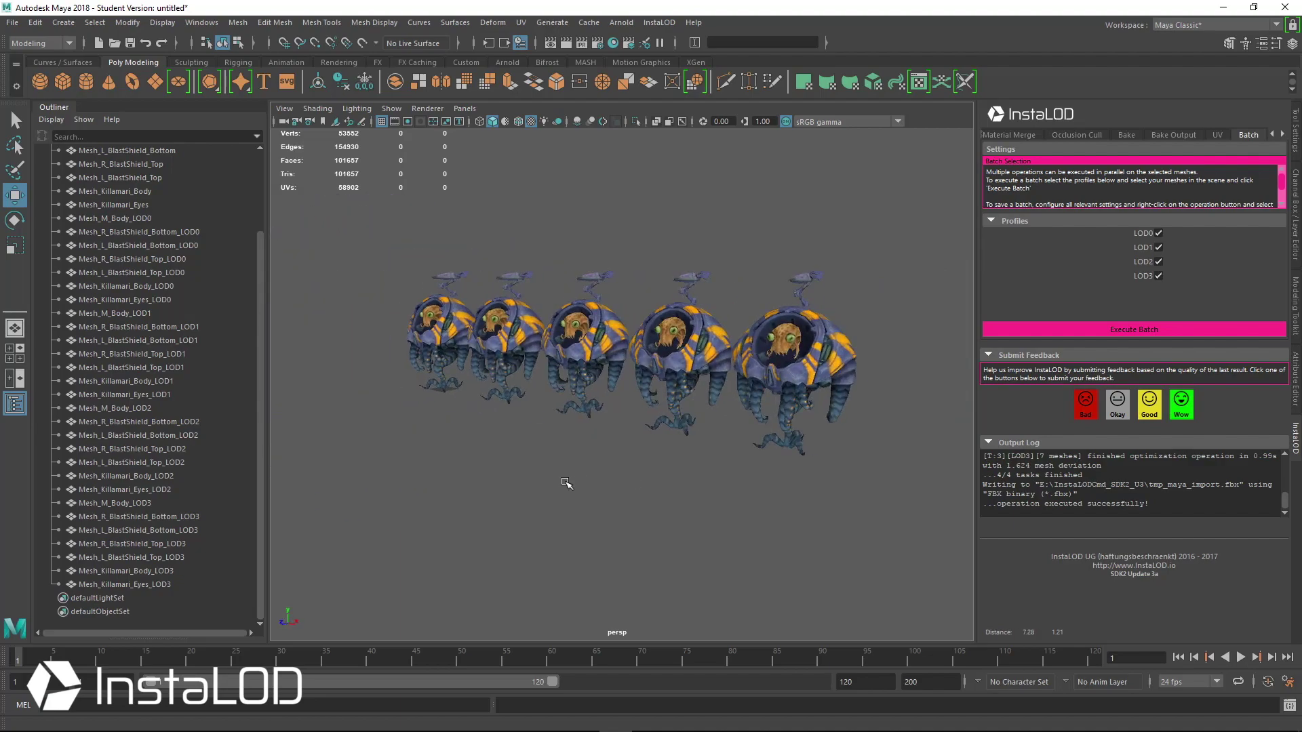
alt+middle_drag(567, 482, 468, 486)
drag(649, 270, 812, 492)
alt+drag(611, 504, 645, 514)
click(645, 514)
alt+middle_drag(645, 515, 608, 515)
alt+right_drag(608, 515, 576, 511)
alt+drag(575, 511, 522, 521)
Delete all LOD0 to LOD3 meshes, keeping only the original killamari meshes
drag(829, 267, 465, 520)
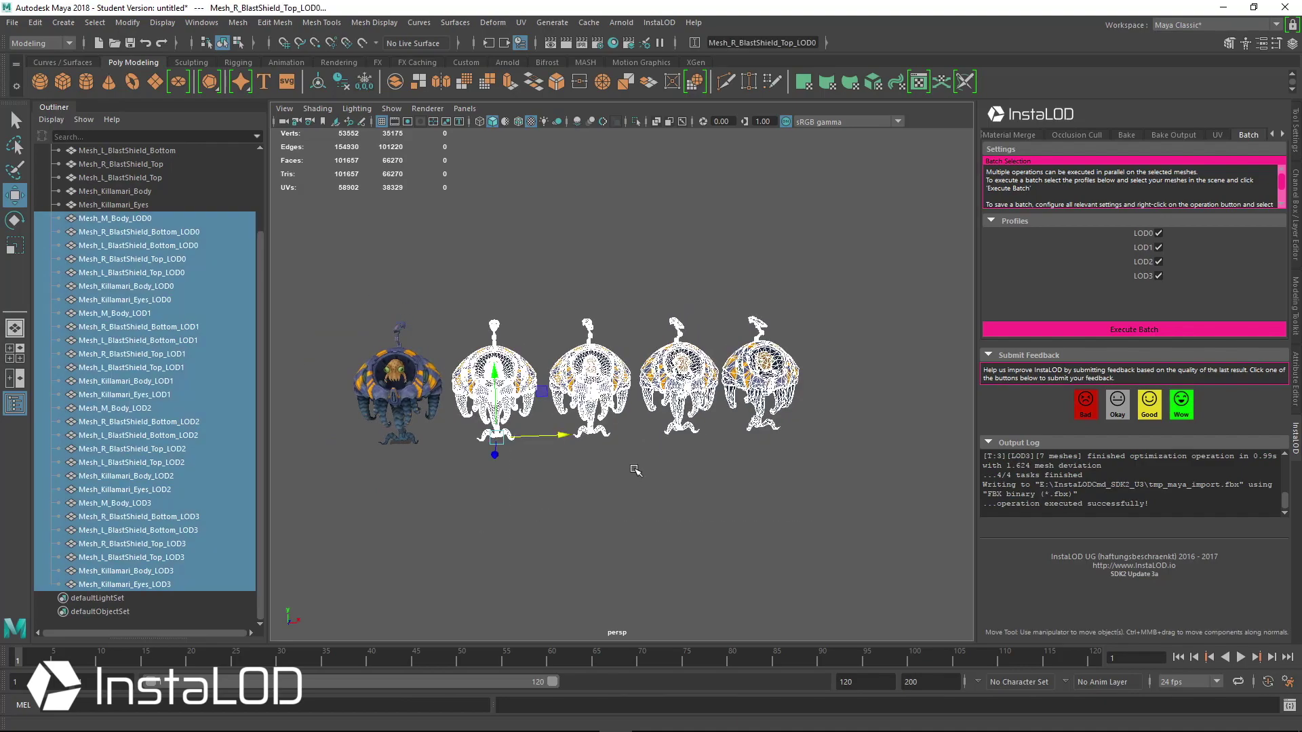
key(Delete)
key(f)
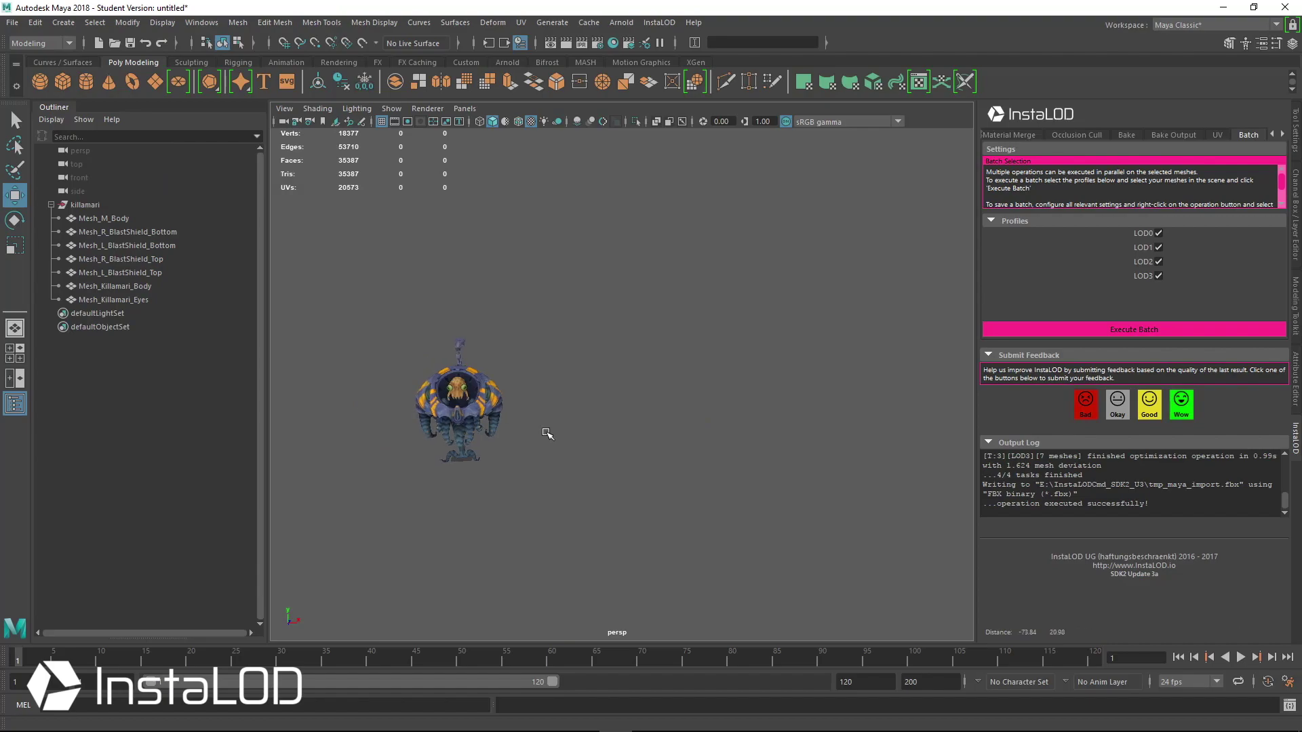
With the killamari group selected, enable Create LOD Groups and Apply LOD Group Attribute in InstaLOD's global settings
click(139, 206)
key(f)
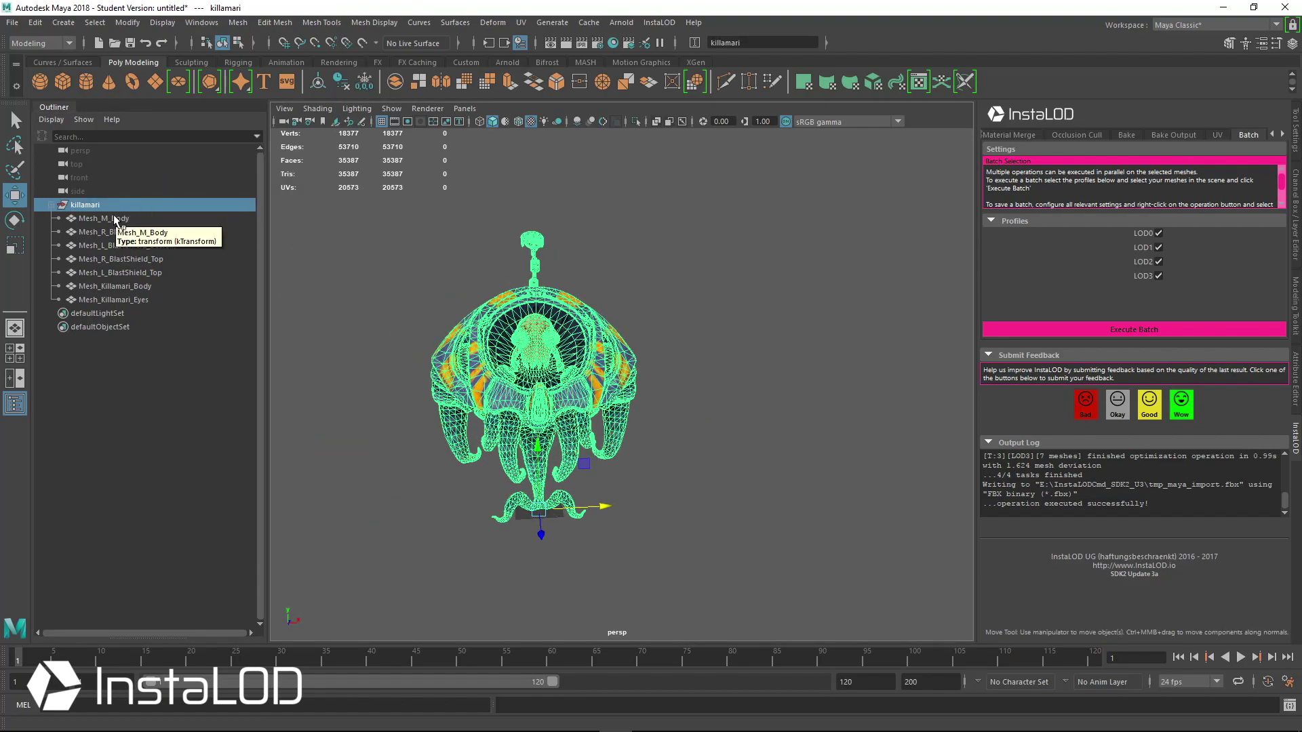
scroll(377, 270, up, 3)
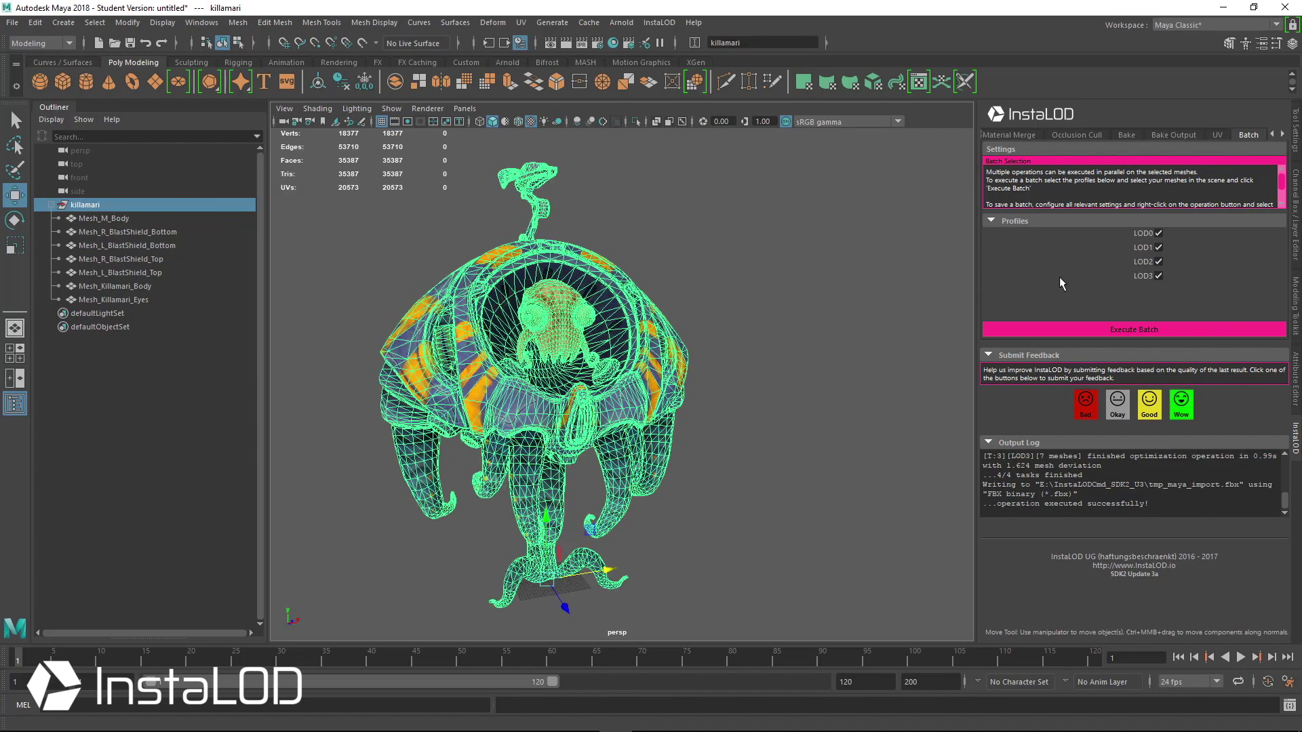
click(1280, 136)
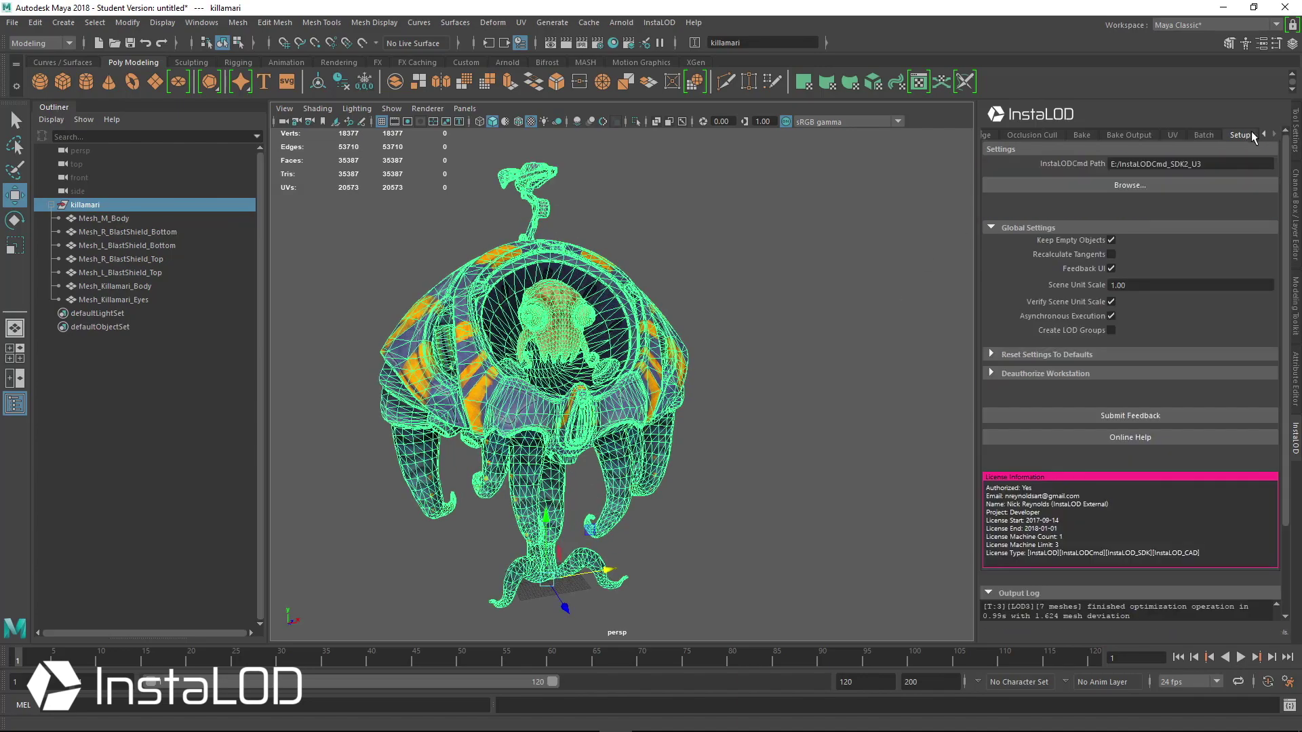
click(1251, 133)
click(1111, 330)
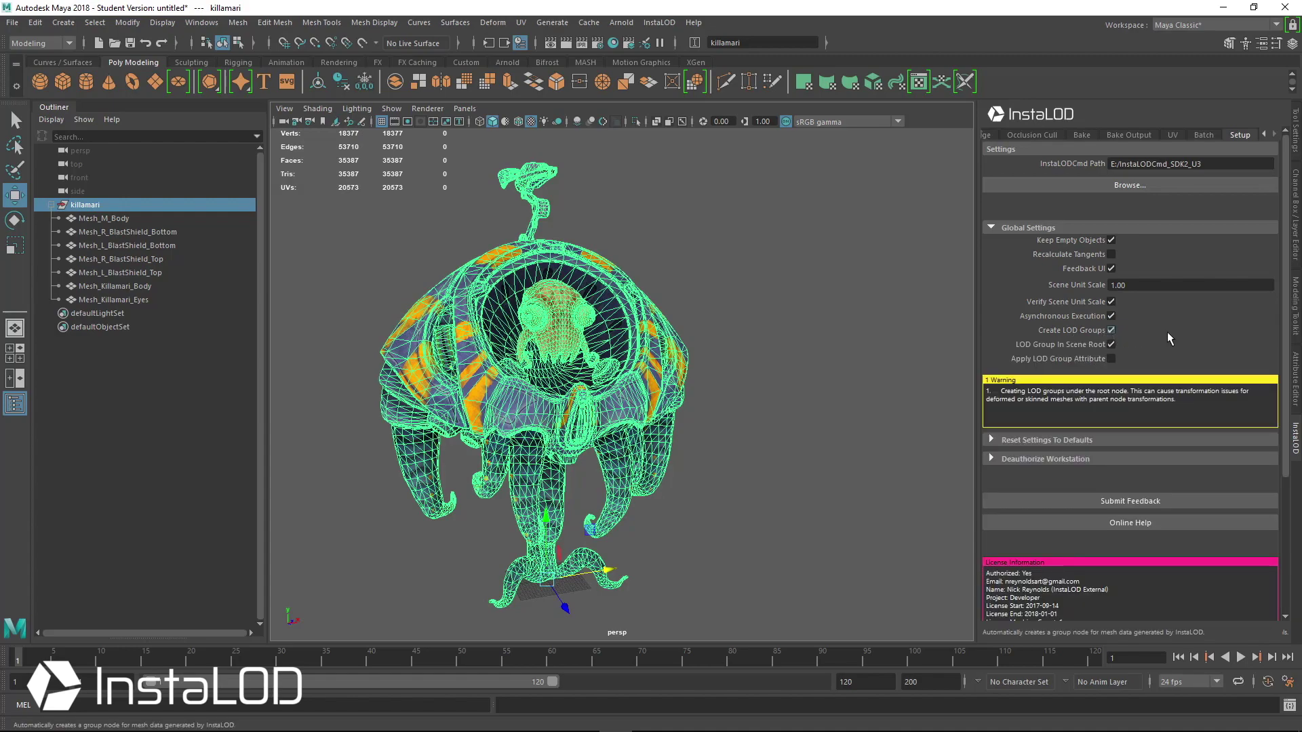
click(1112, 359)
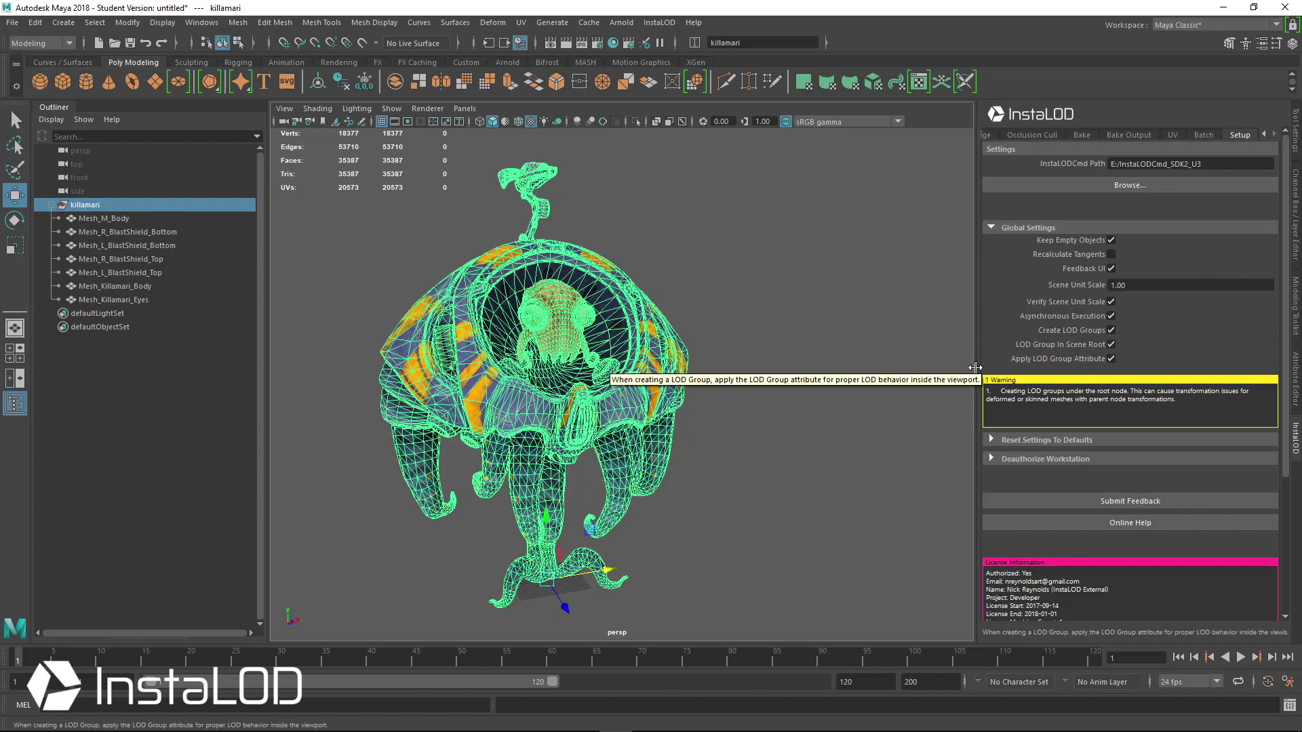
Execute the batch with the LOD0 to LOD3 profiles on the selected killamari group
scroll(800, 408, down, 3)
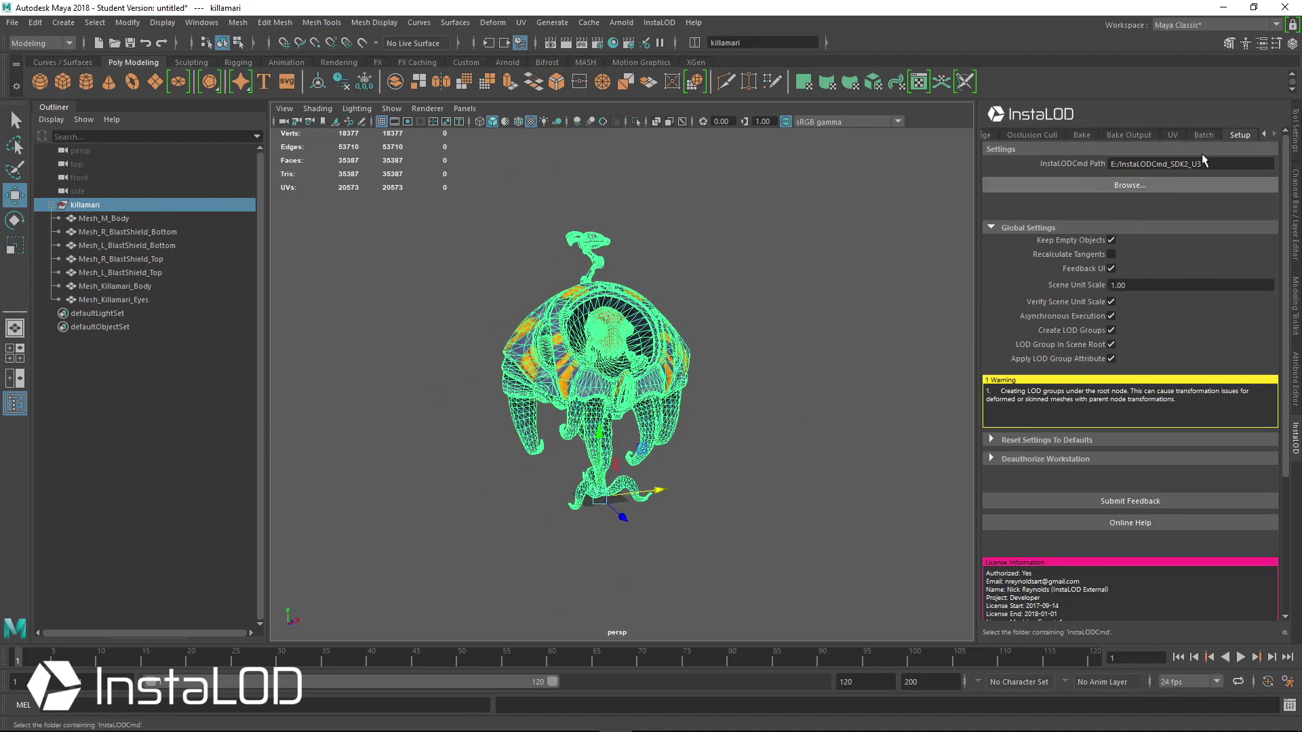
click(1204, 135)
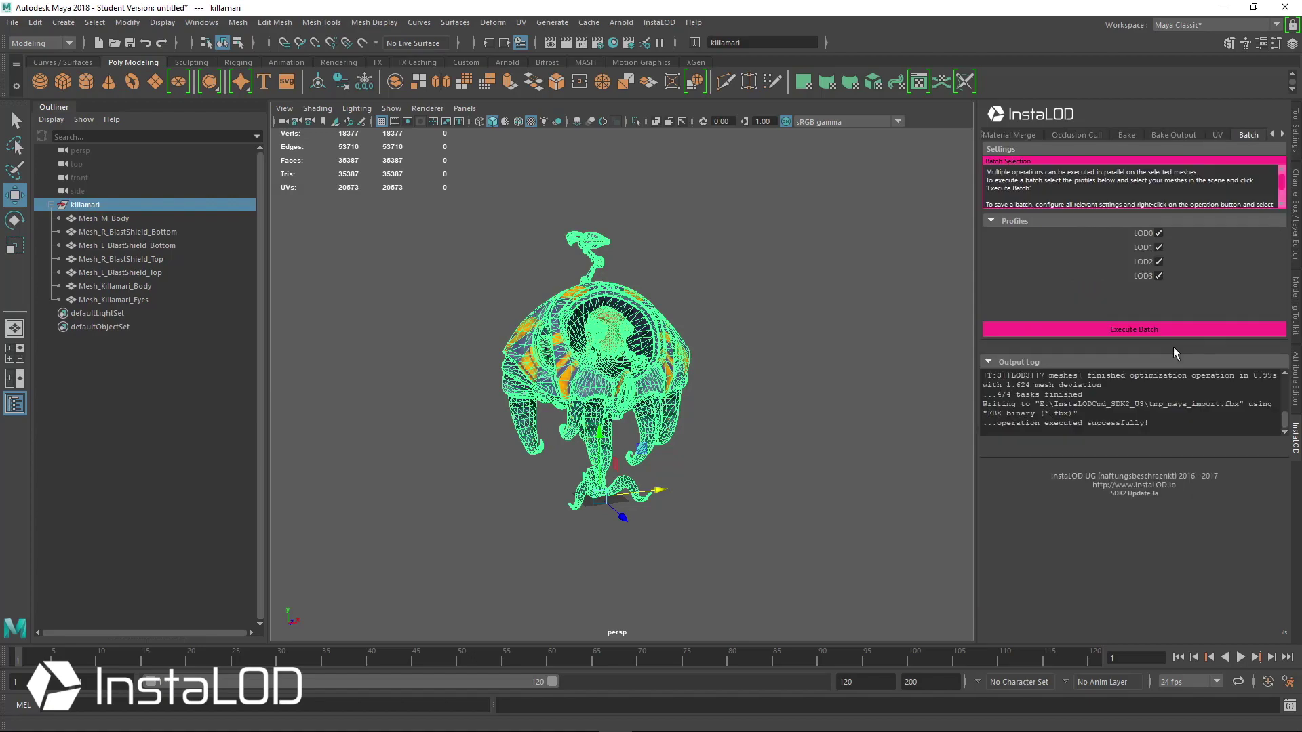
click(1146, 329)
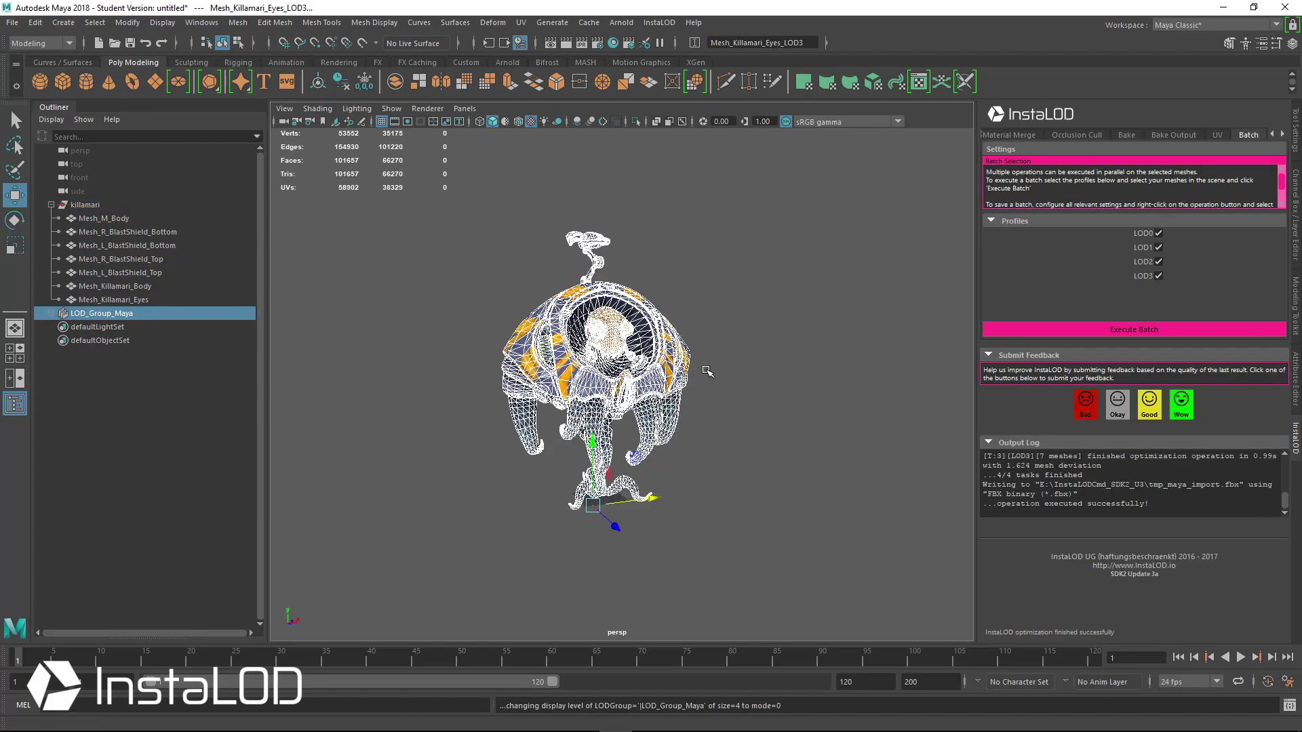
Collapse the original killamari group in the scene hierarchy and hide it, leaving LOD_Group_Maya displayed
click(115, 205)
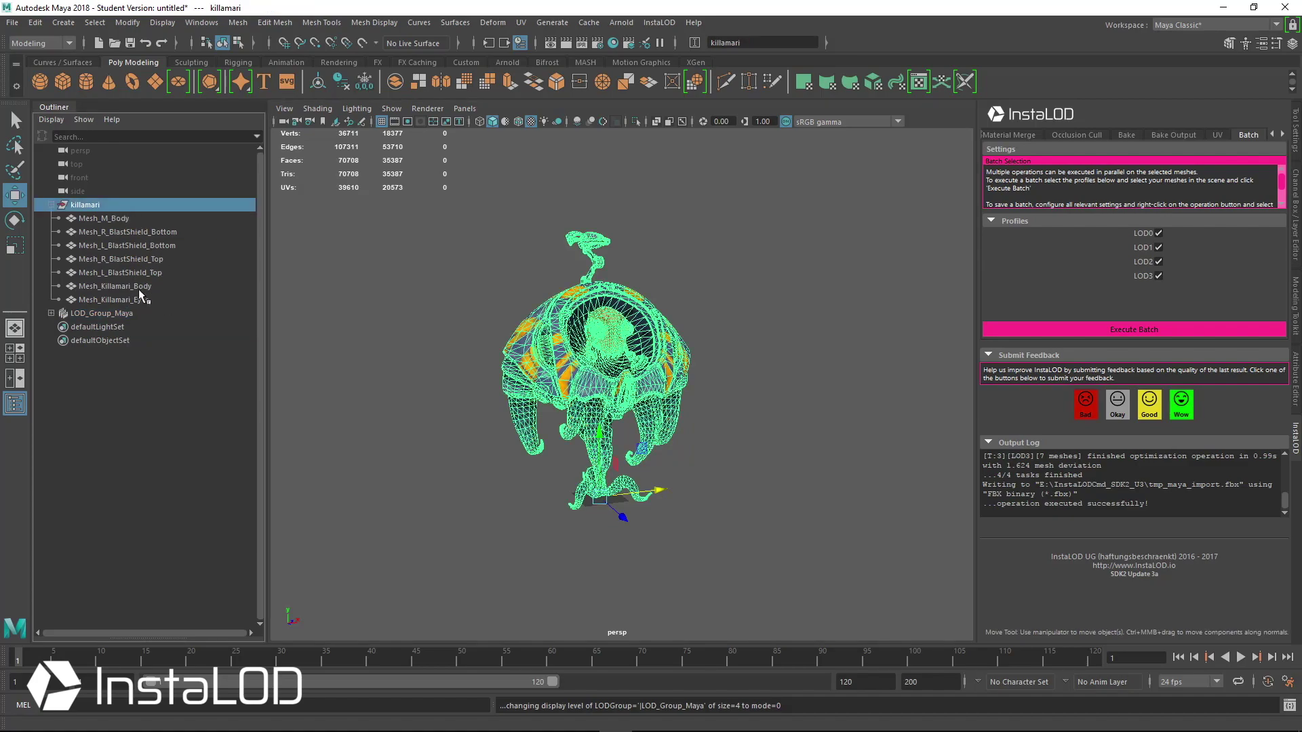
click(50, 205)
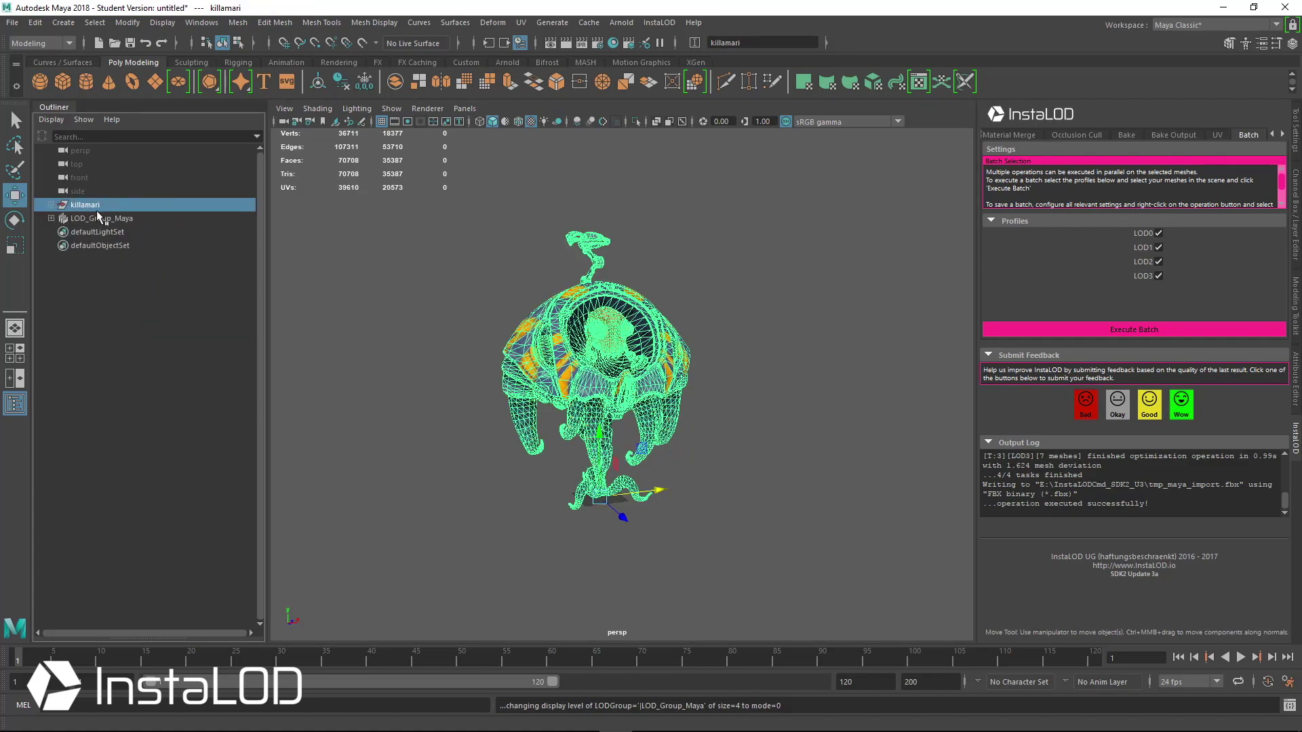
click(102, 219)
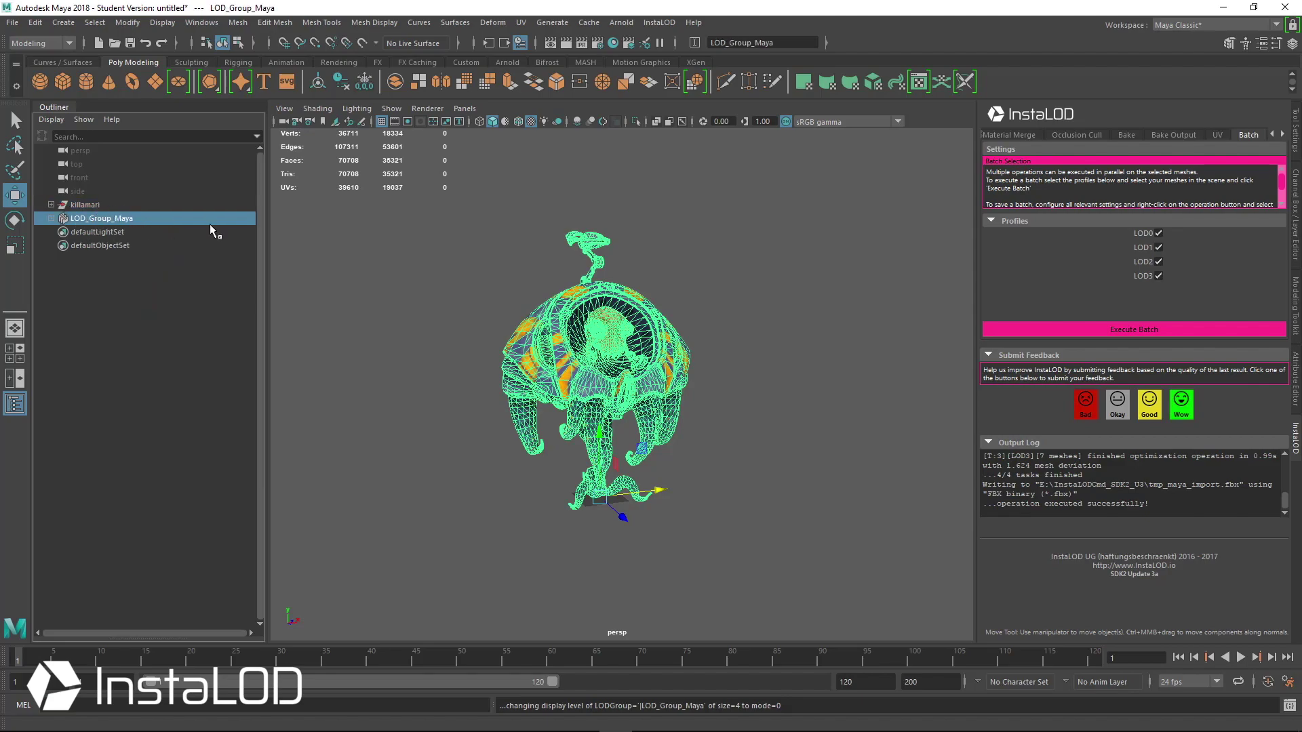
click(97, 203)
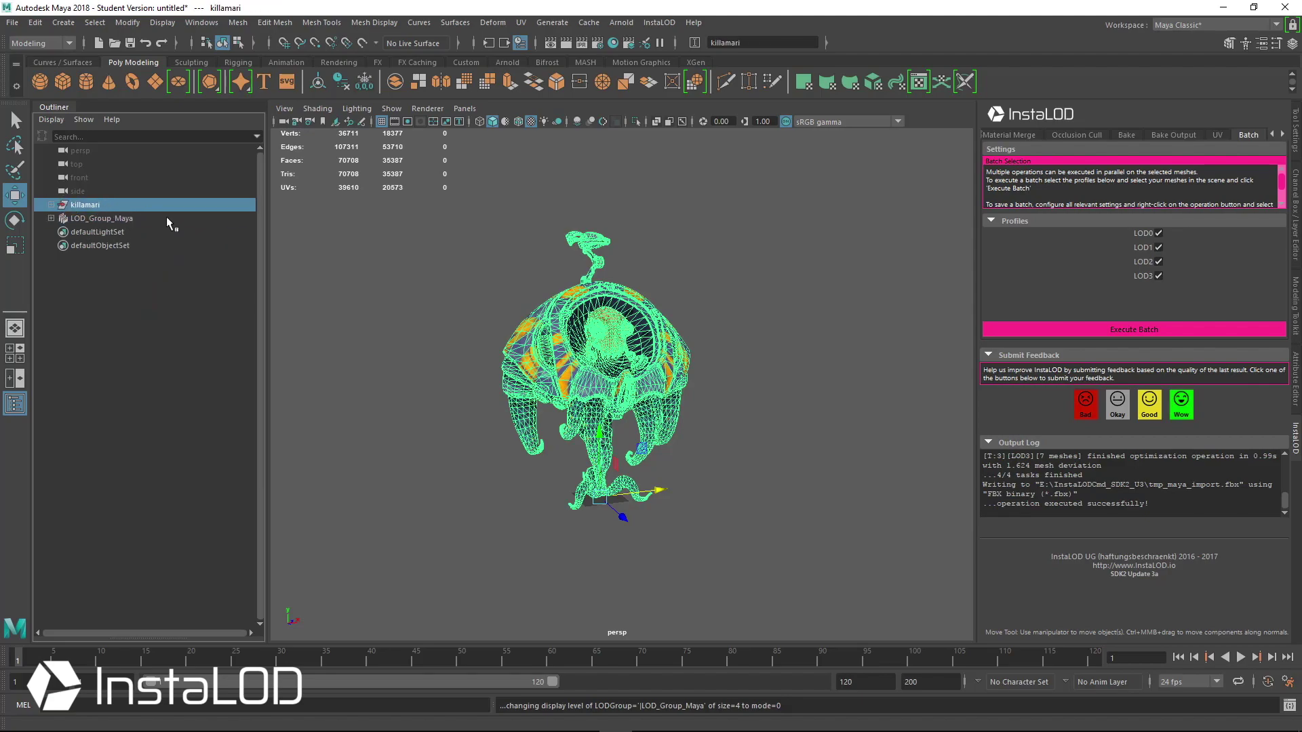
key(ctrl+h)
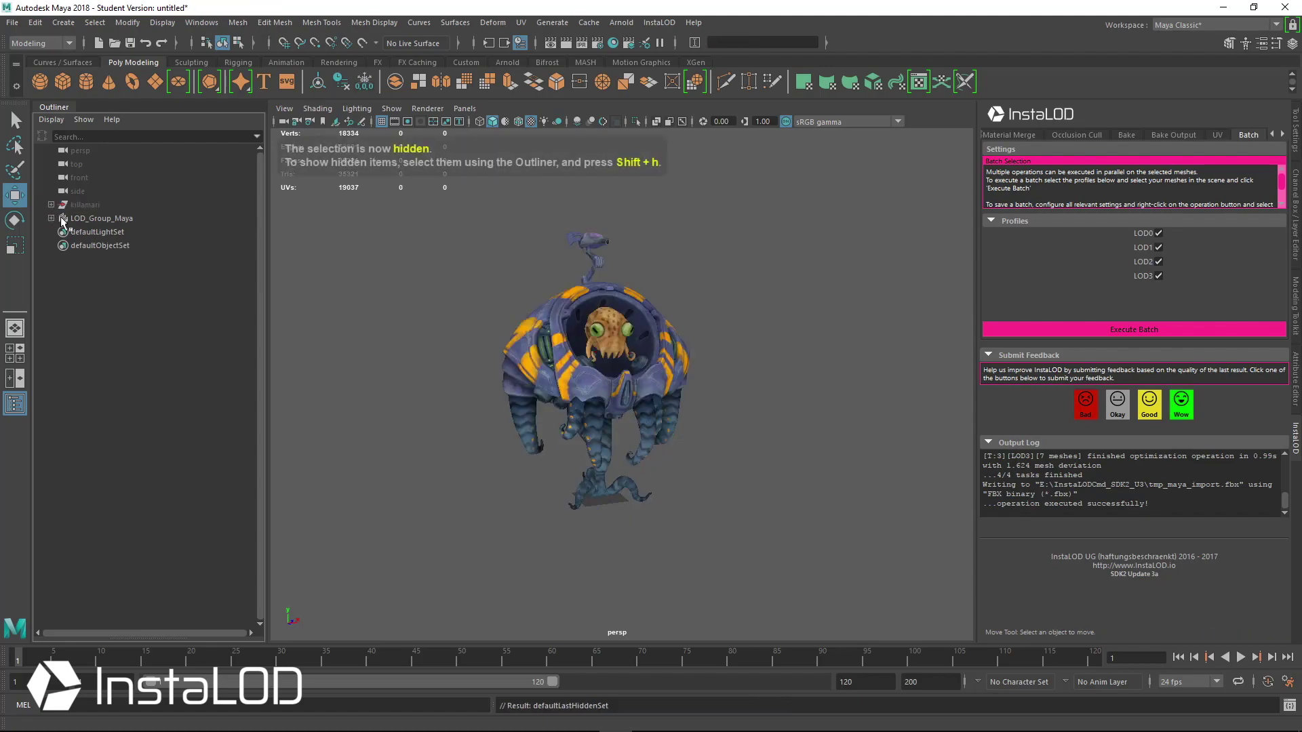
Expand LOD_Group_Maya and go through its LOD0, LOD1, LOD2 and LOD3 subgroups
click(51, 218)
click(108, 234)
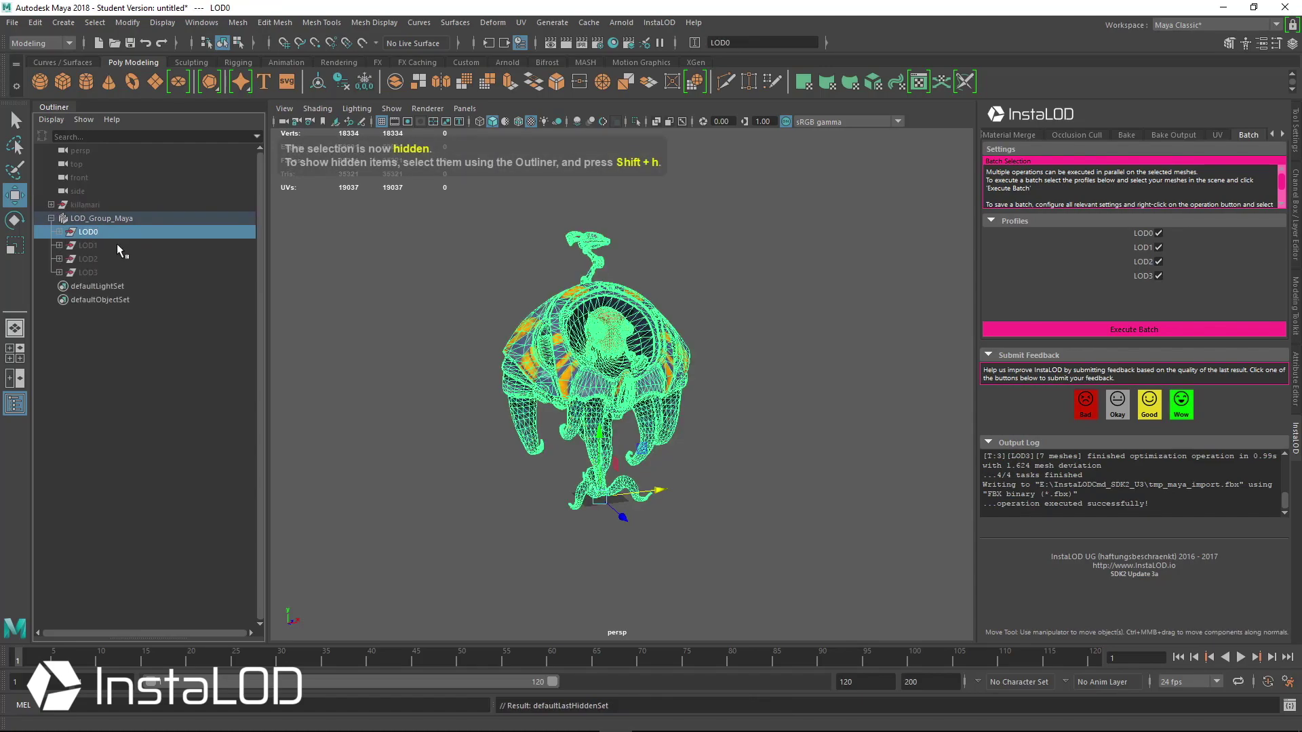
click(116, 244)
click(120, 257)
click(123, 271)
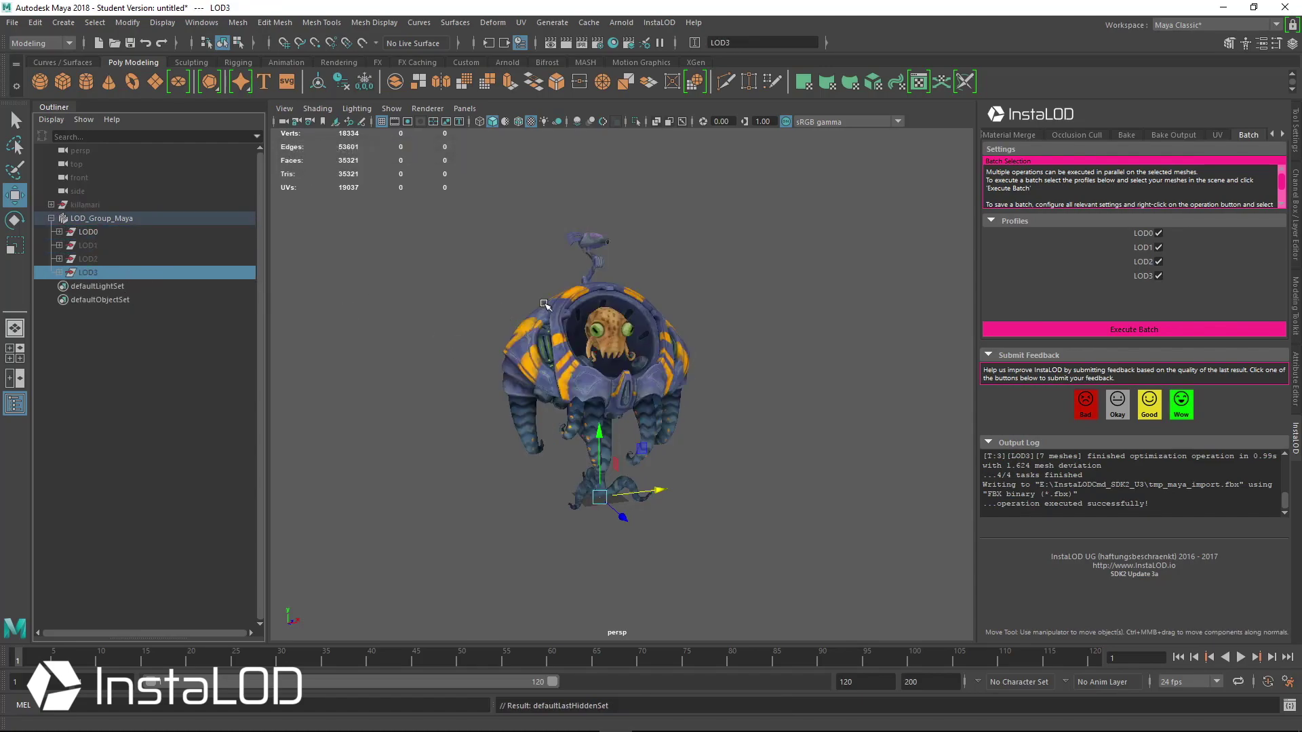
Clear the selection and examine how the LOD group switches levels at increasing camera distance
click(518, 296)
scroll(441, 307, down, 10)
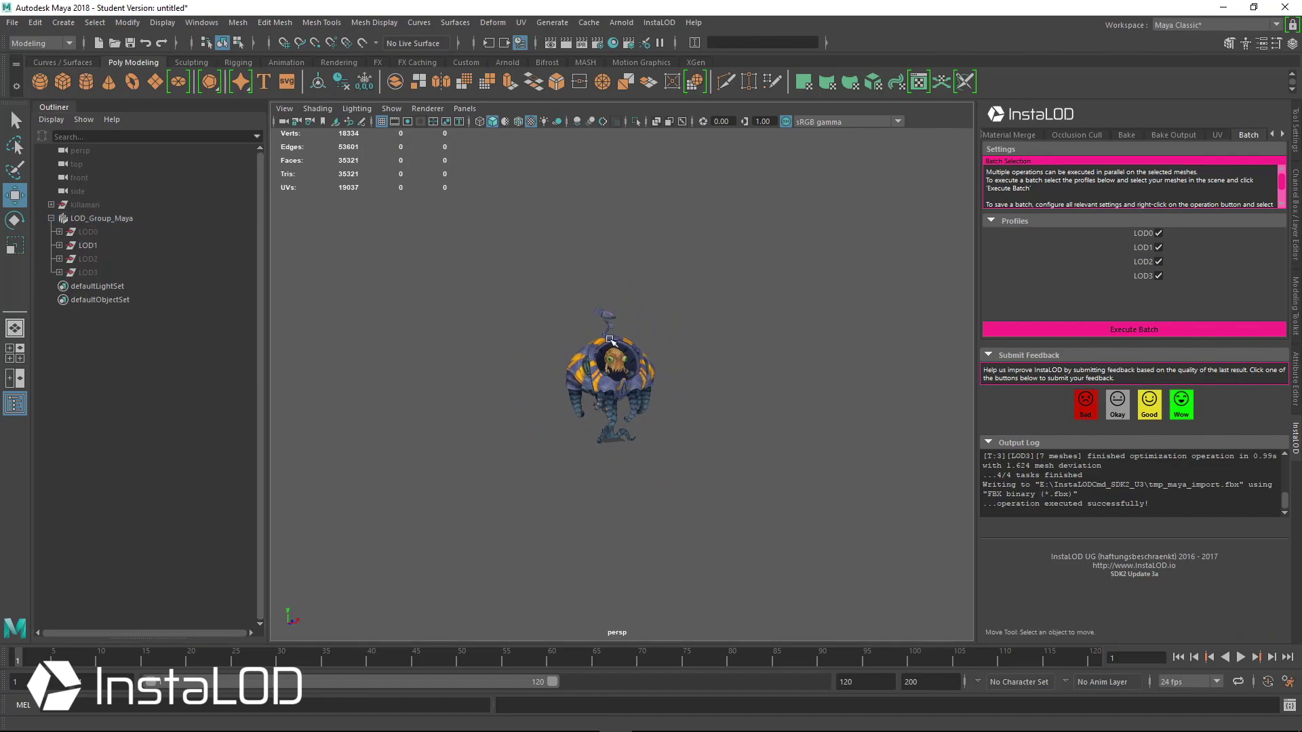
scroll(622, 450, down, 3)
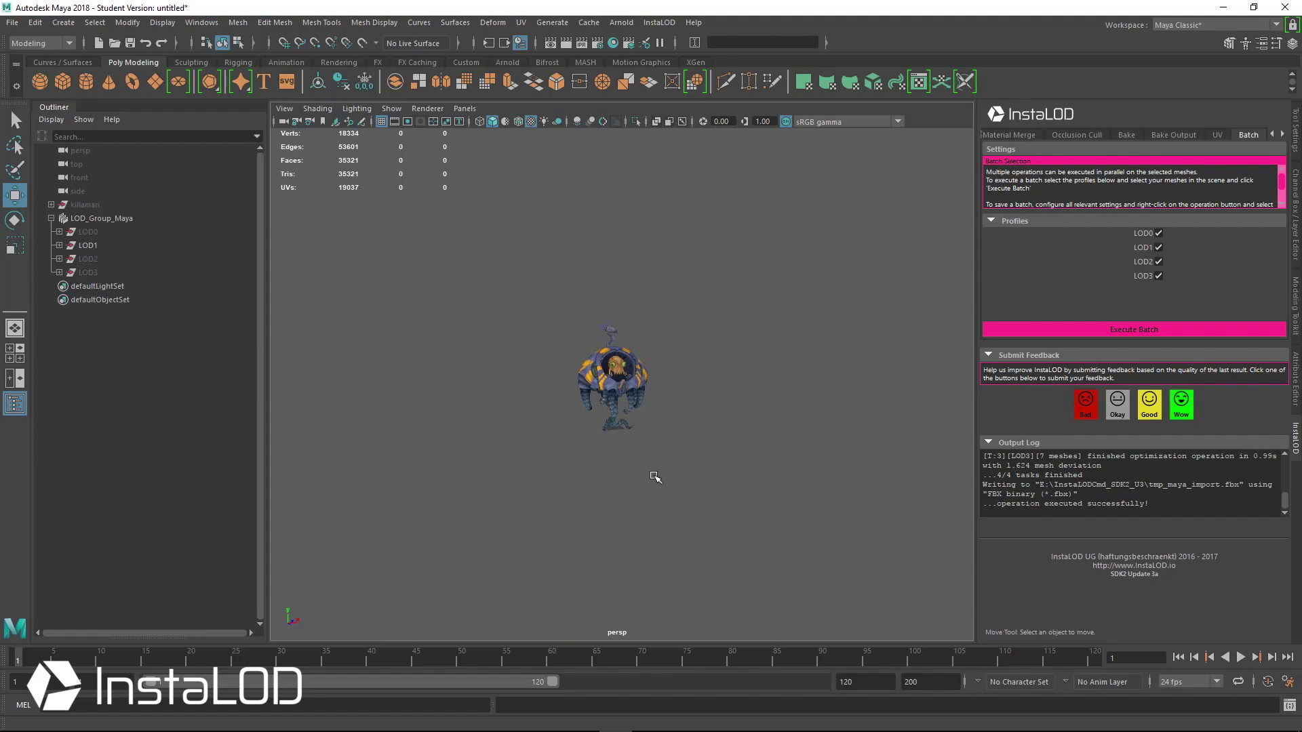
scroll(654, 473, down, 3)
scroll(712, 481, down, 5)
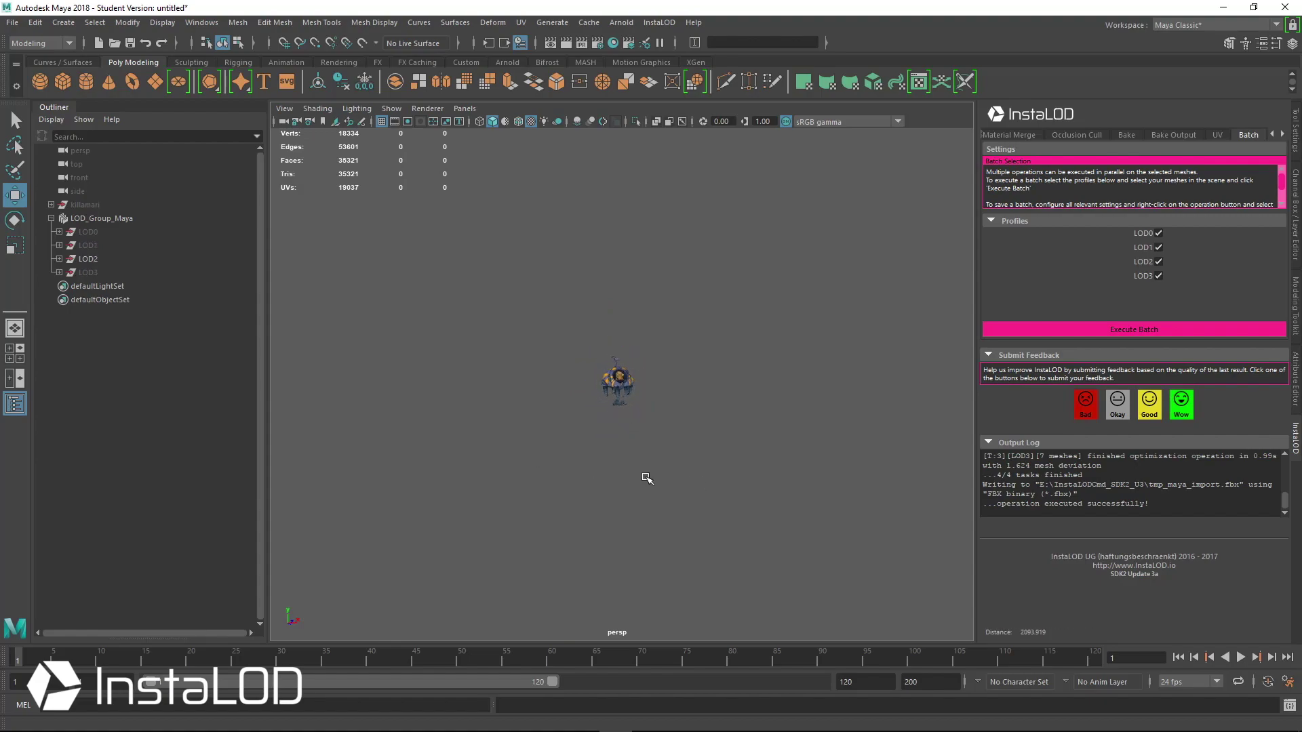
Check the polygon statistics of LOD3, LOD2, LOD1 and LOD0 in turn at decreasing camera distances
click(129, 271)
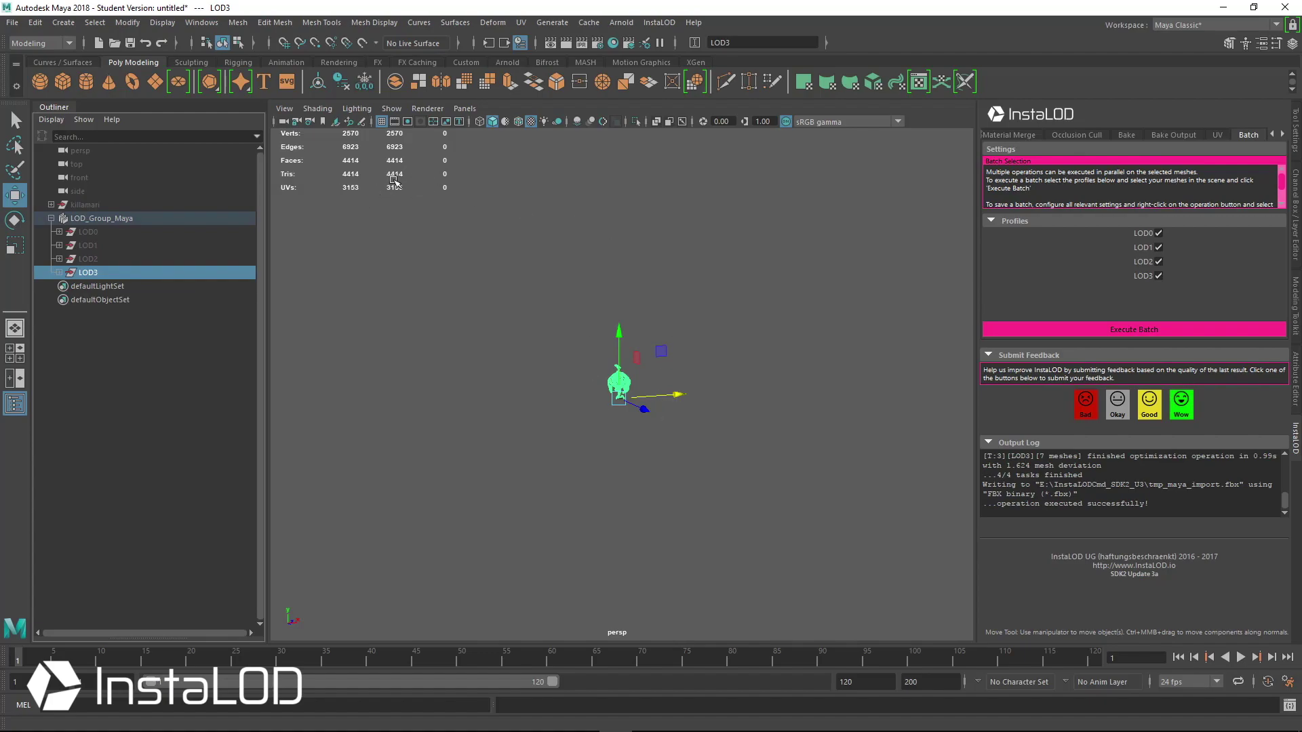
alt+right_drag(441, 393, 471, 400)
click(115, 246)
click(136, 259)
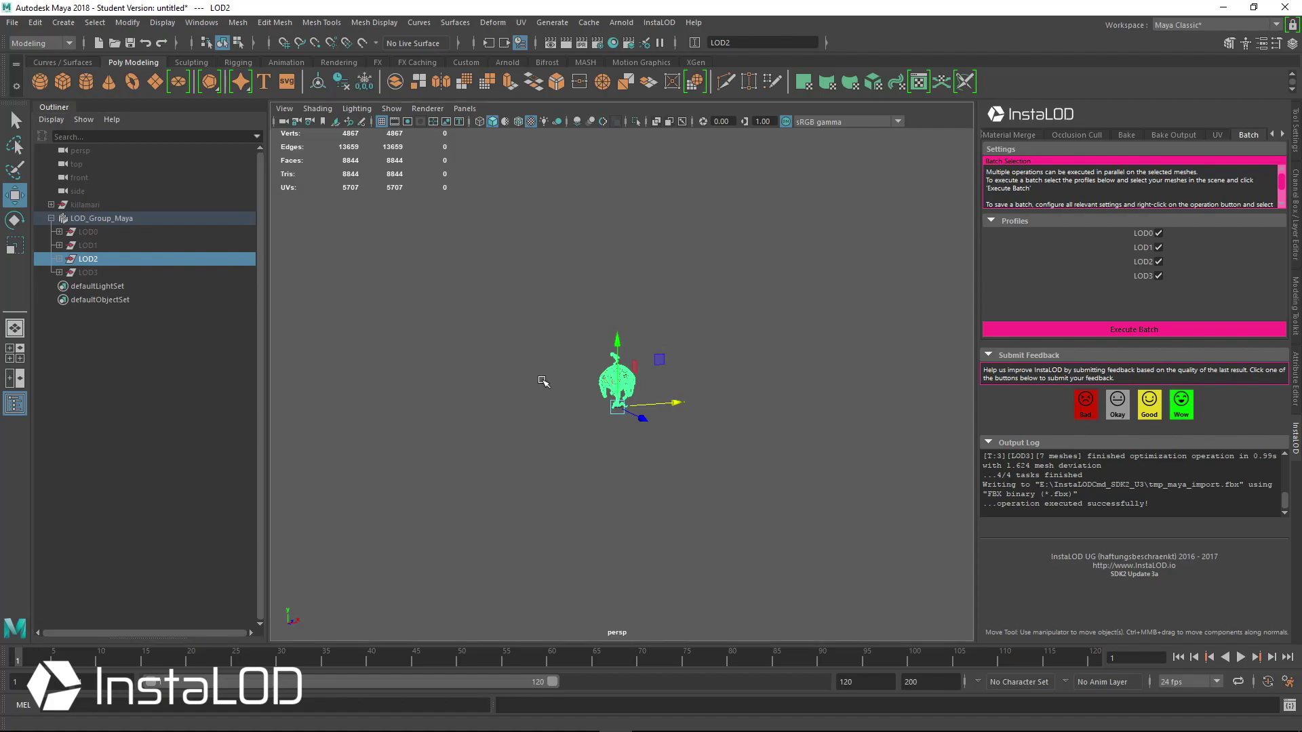
scroll(474, 384, up, 3)
click(115, 245)
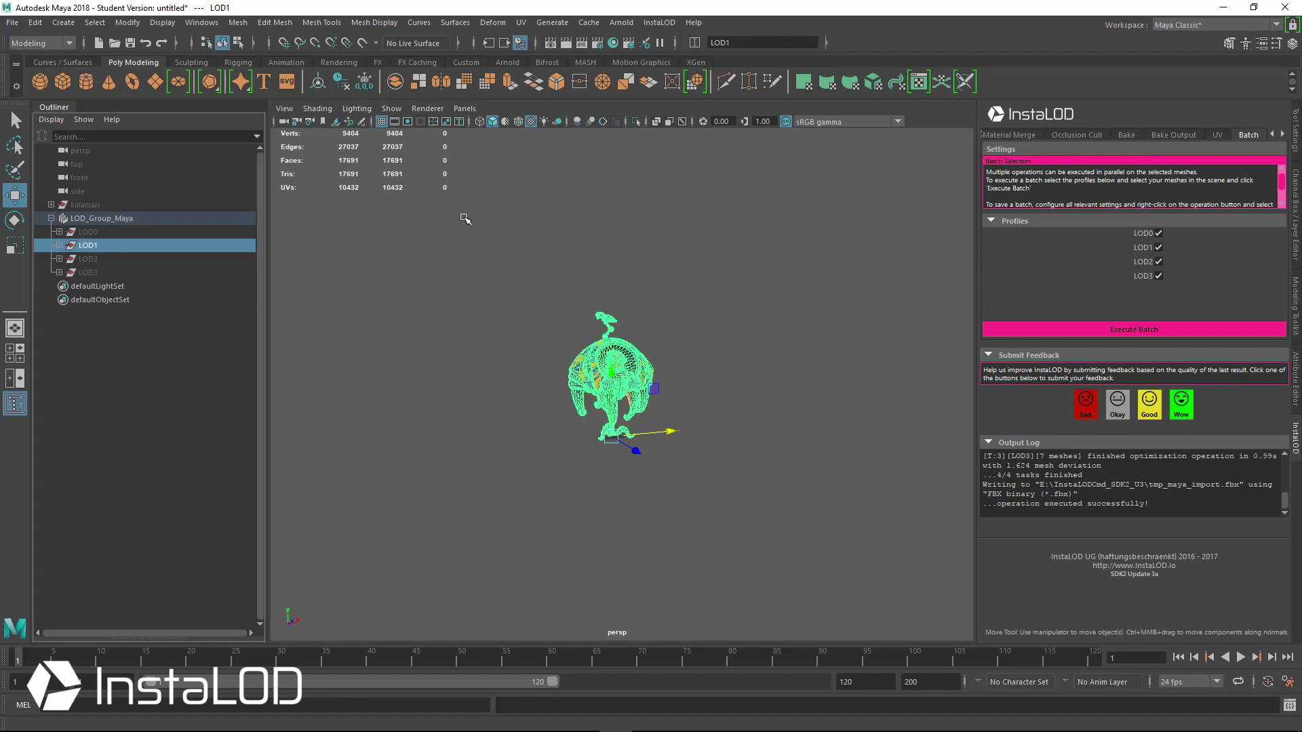
alt+right_drag(389, 342, 491, 354)
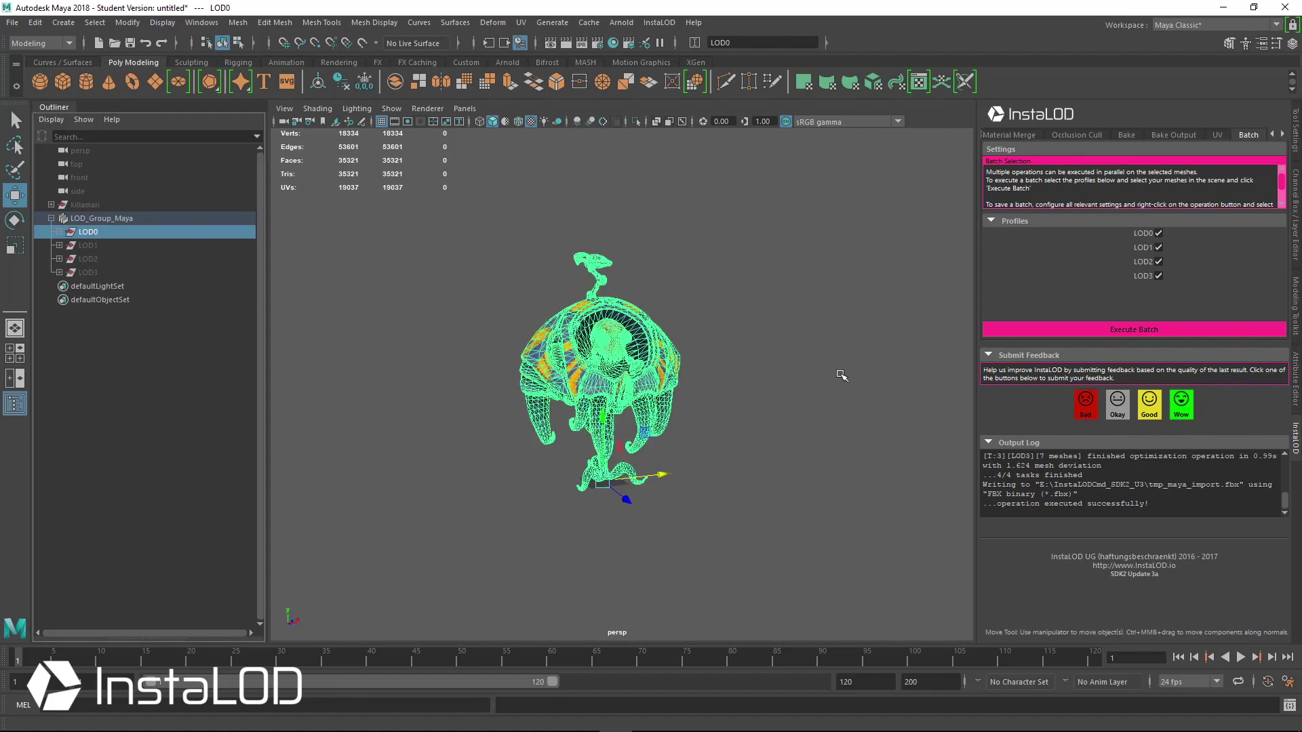
Examine the LOD_Group_Maya character up close and from the side, both shaded and with the group selected
click(843, 375)
scroll(653, 375, up, 3)
scroll(653, 375, up, 2)
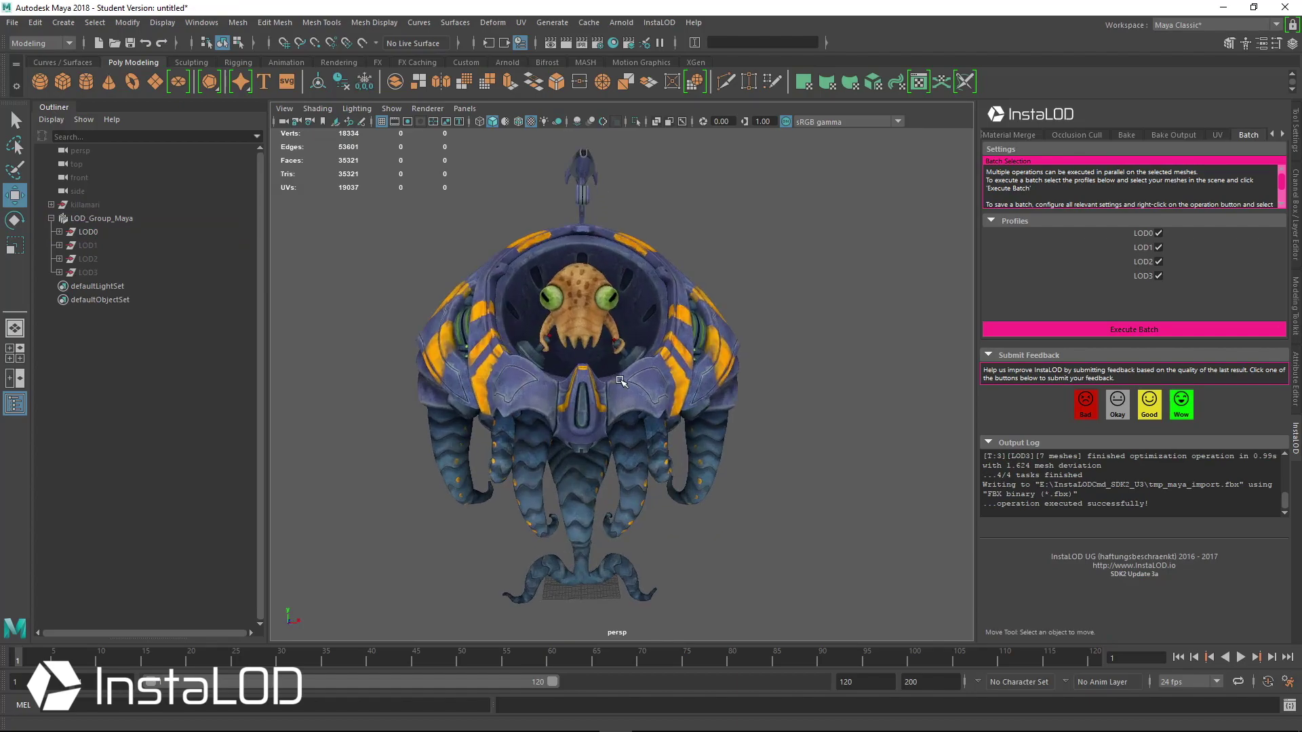
click(144, 220)
alt+drag(475, 292, 582, 298)
scroll(582, 297, down, 3)
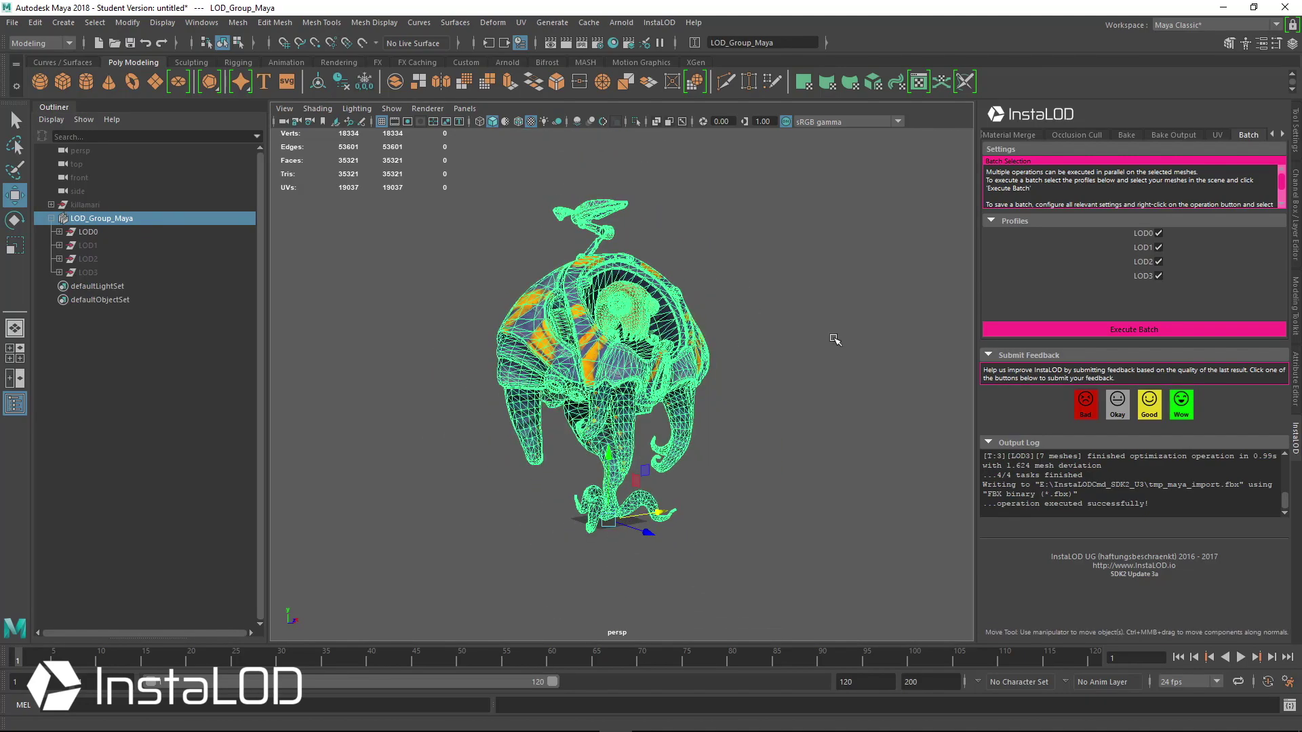
click(824, 337)
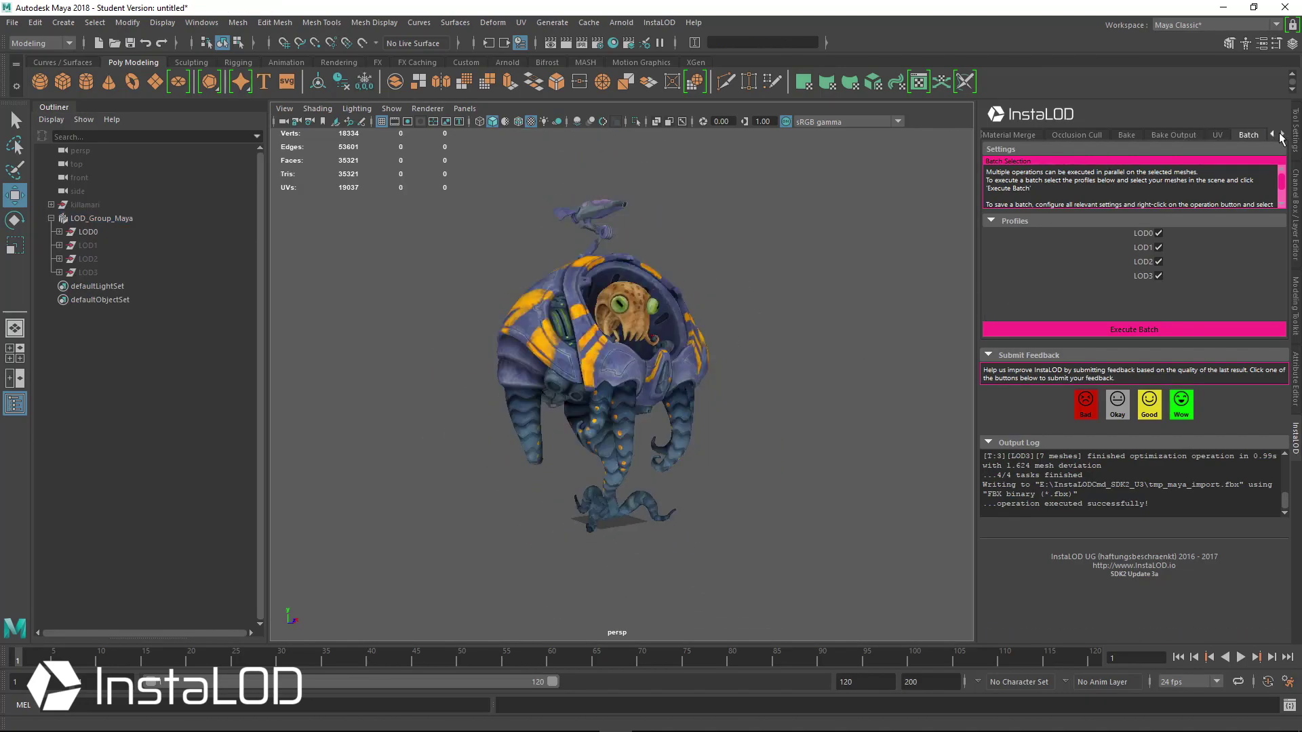
Export the LOD0 to LOD3 batch profiles as an InstaLODCmd JSON profile named DEMO
right_click(1081, 334)
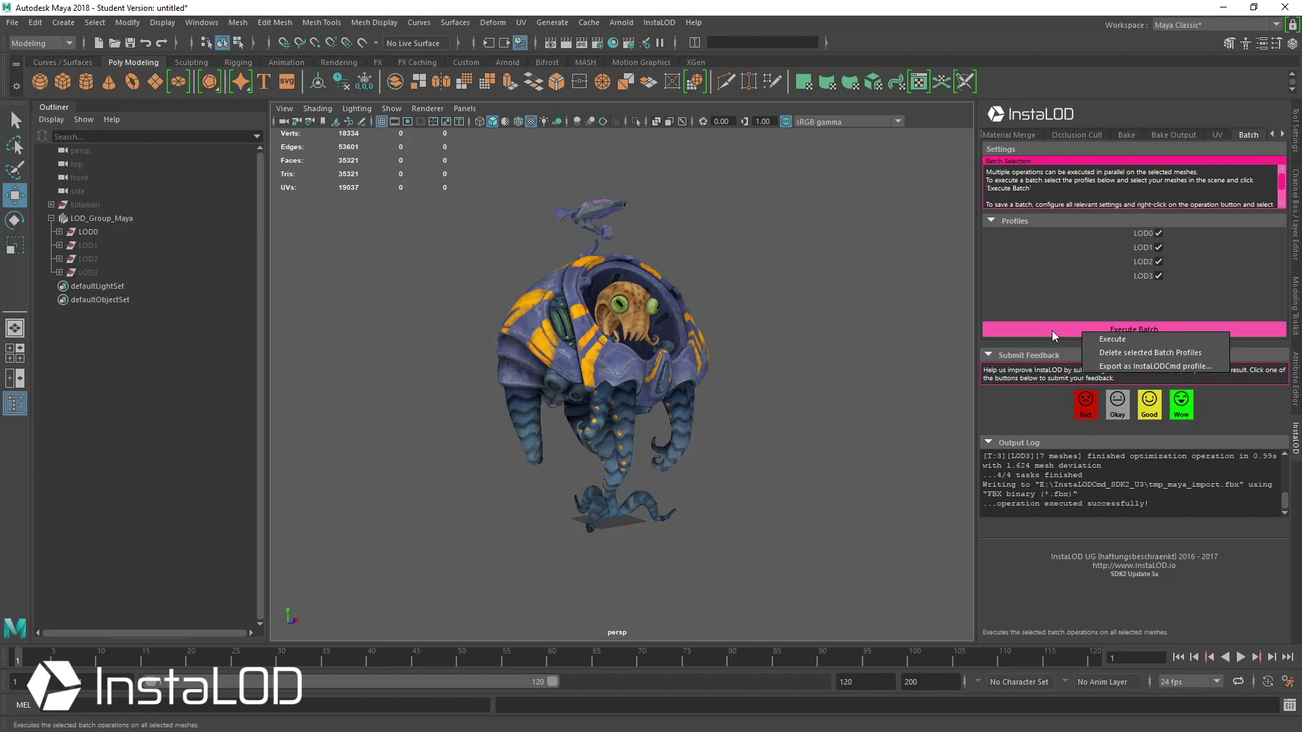
click(1053, 277)
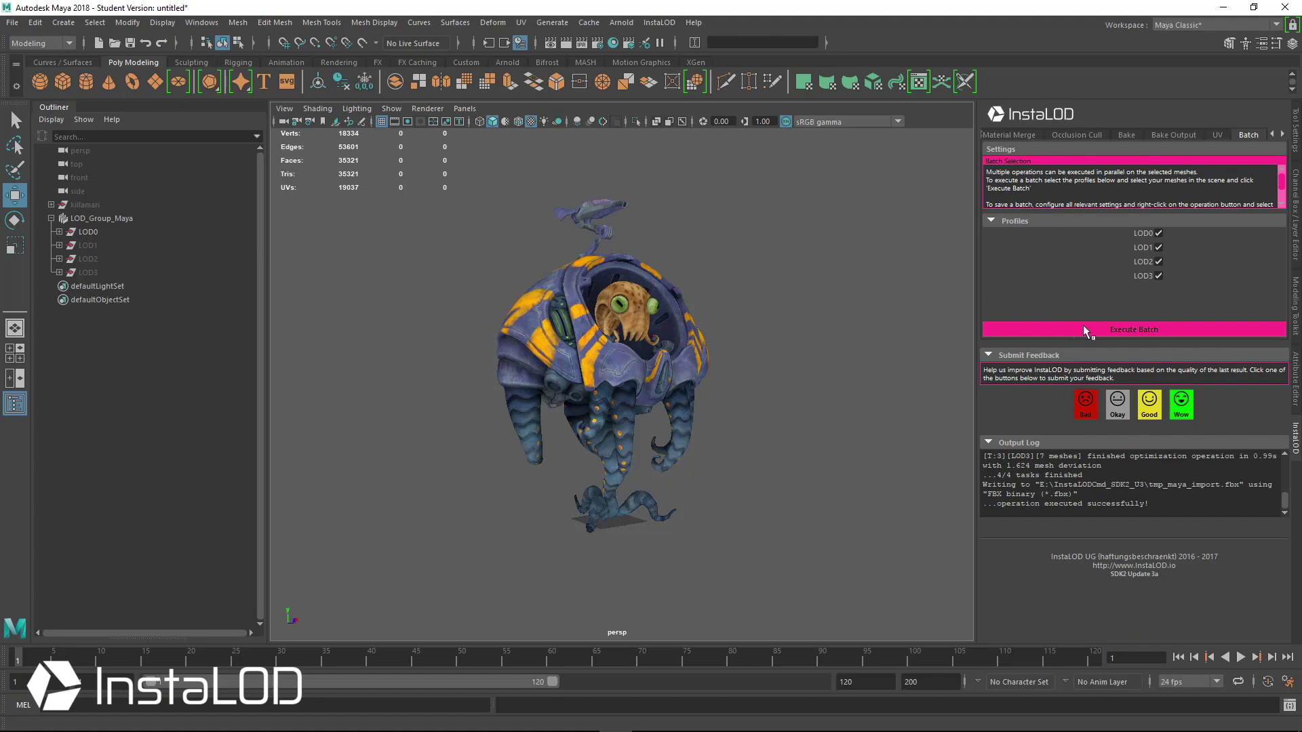
right_click(1109, 328)
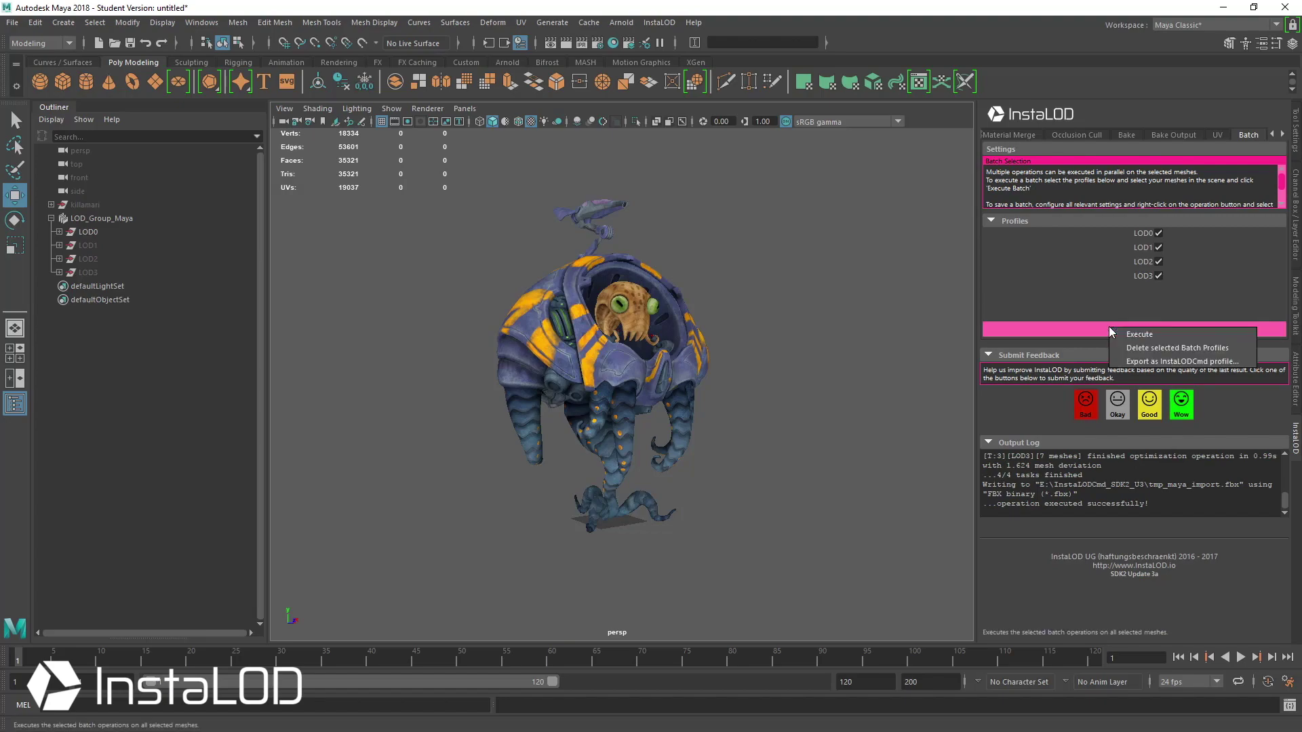
click(1136, 364)
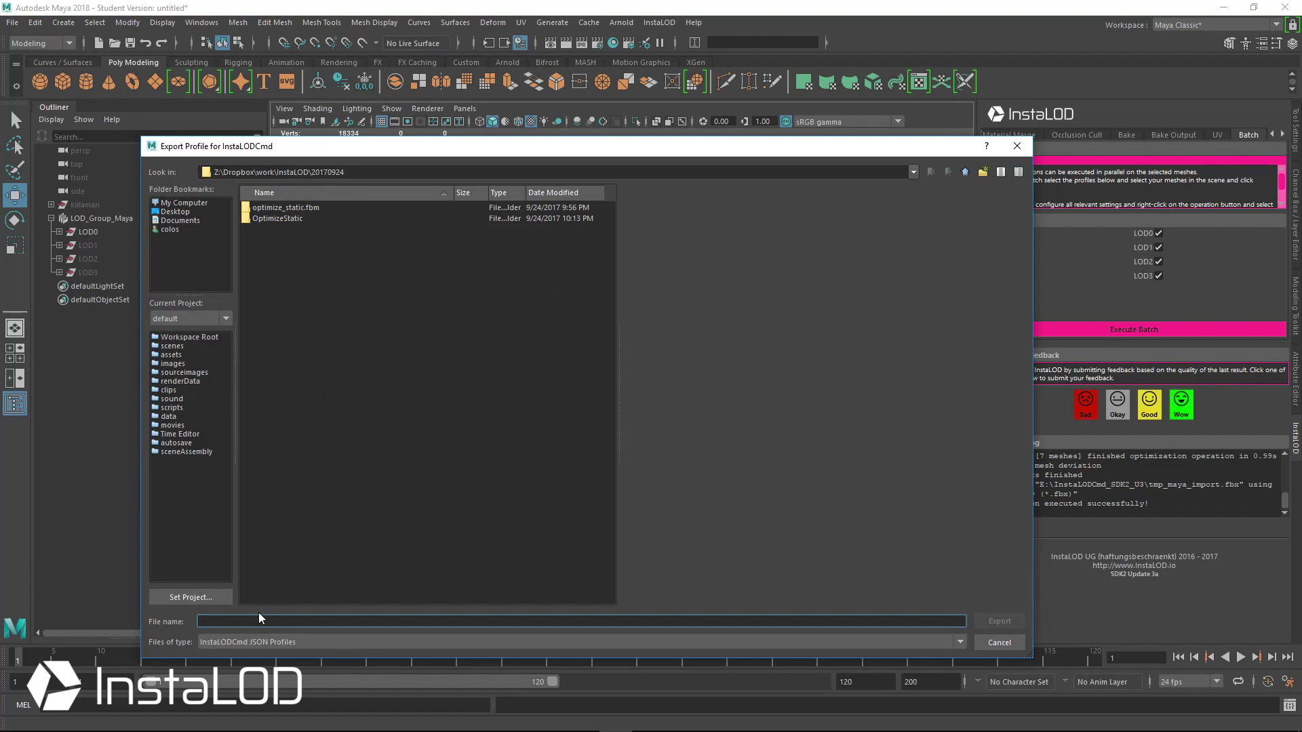
text(DEMO)
click(986, 623)
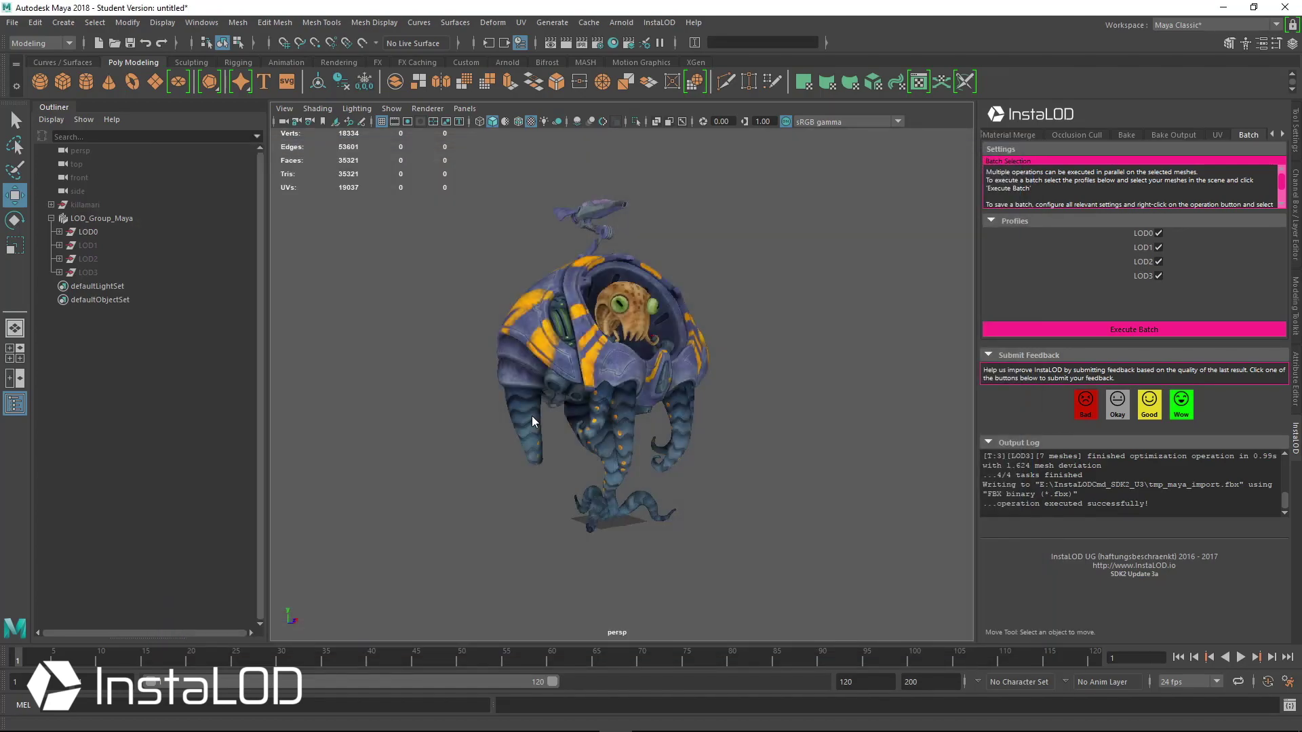